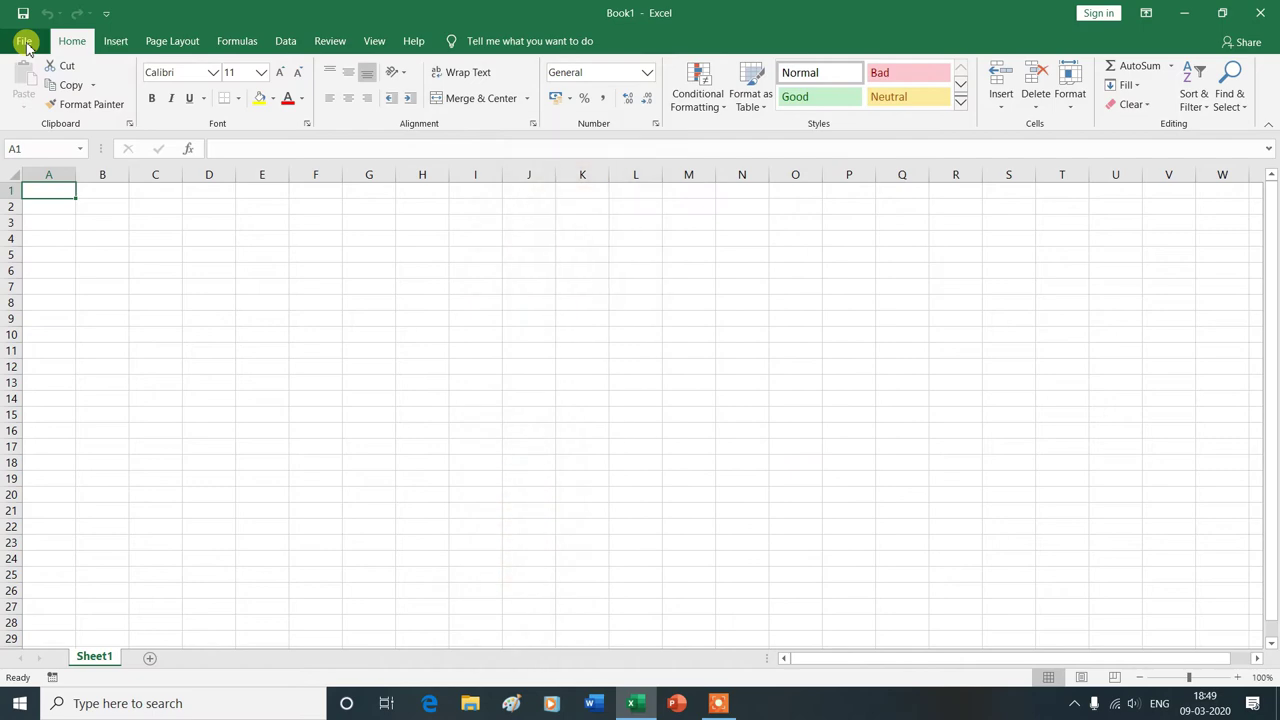
# - Open the File backstage and display the New workbook template gallery
pyautogui.click(25, 42)
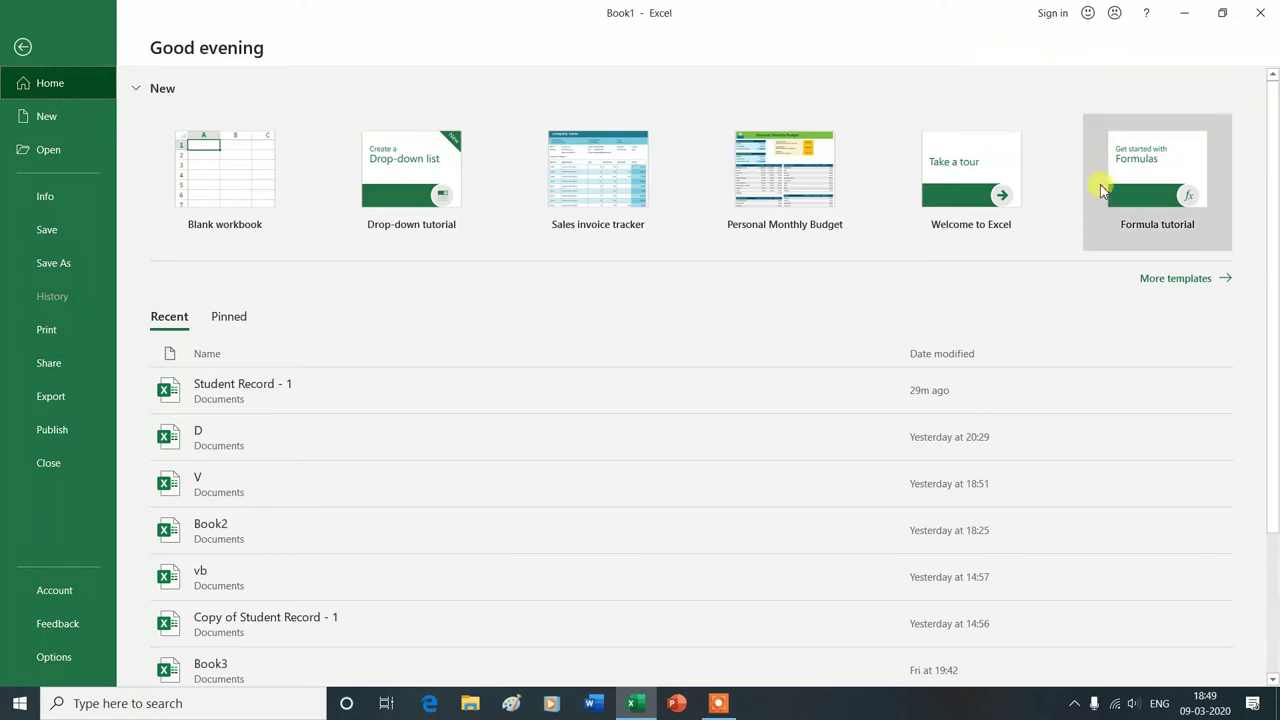
pyautogui.click(62, 118)
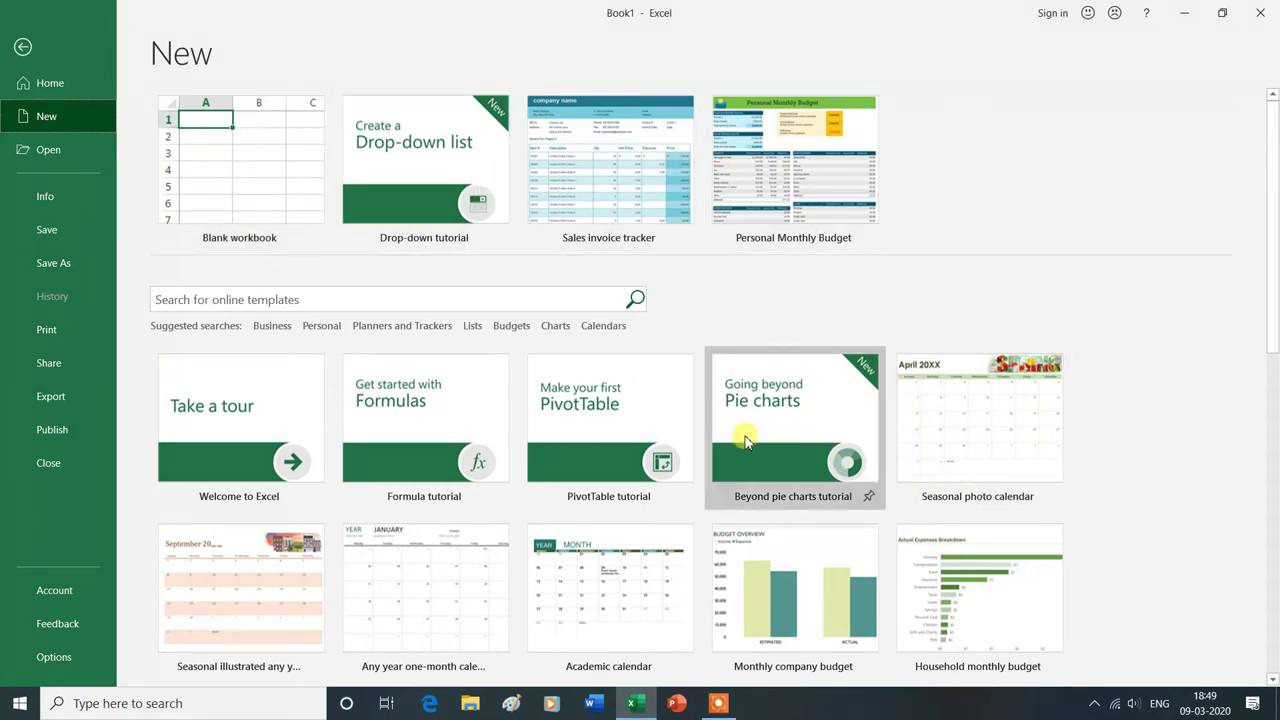
# - Search the online templates for 'invoice', then switch to the Open page's recent workbooks
pyautogui.scroll(-1, 702, 460)
pyautogui.scroll(-3, 702, 460)
pyautogui.scroll(-3, 702, 460)
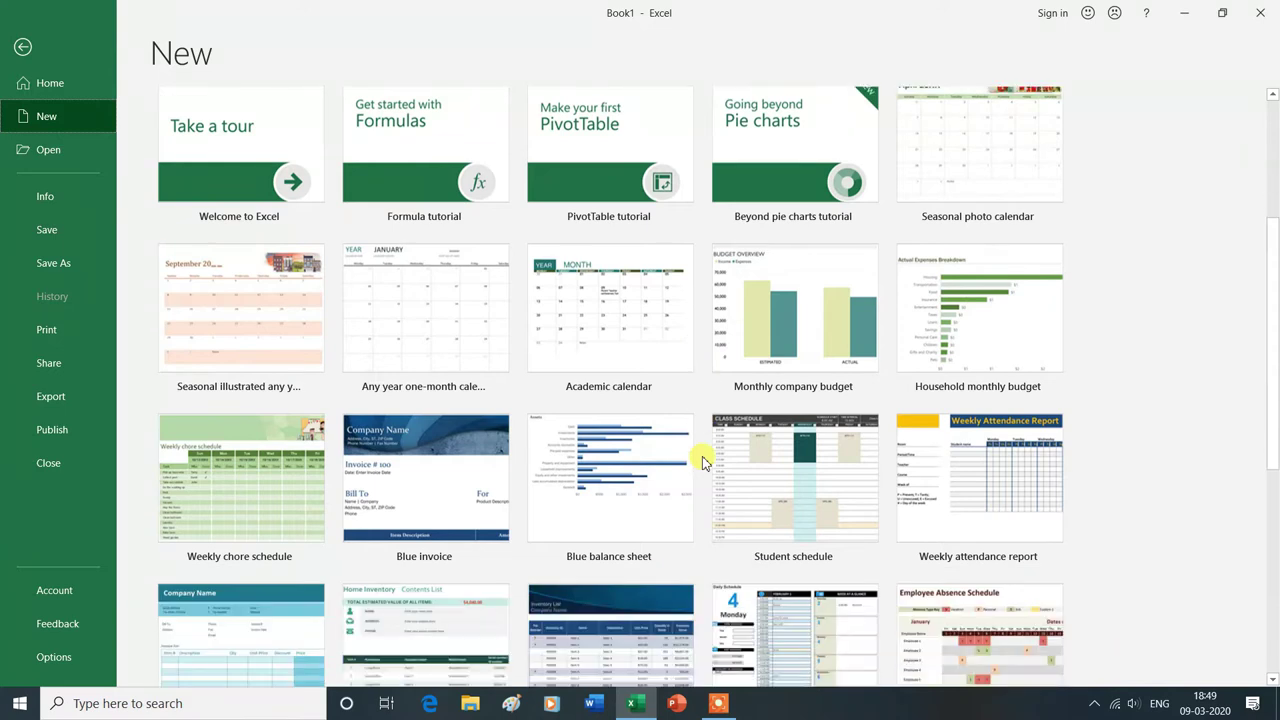
pyautogui.scroll(3, 702, 460)
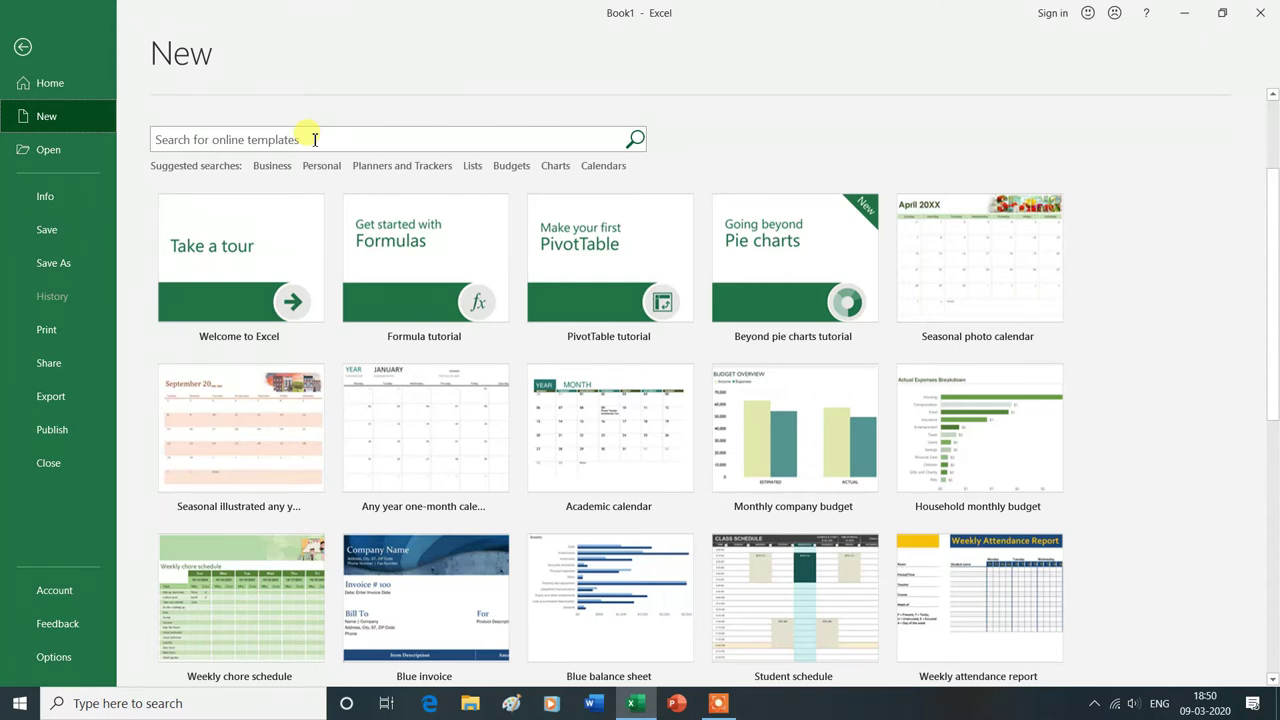
pyautogui.click(313, 140)
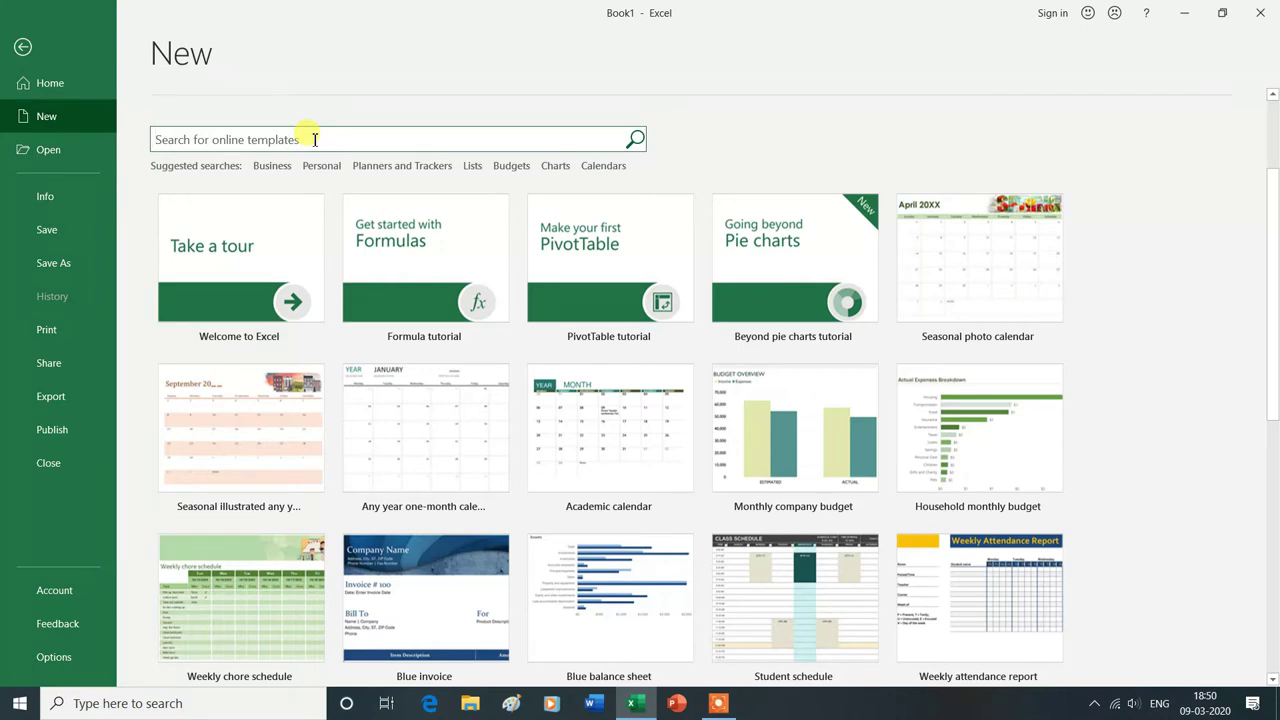
pyautogui.write('invoice')
pyautogui.click(635, 142)
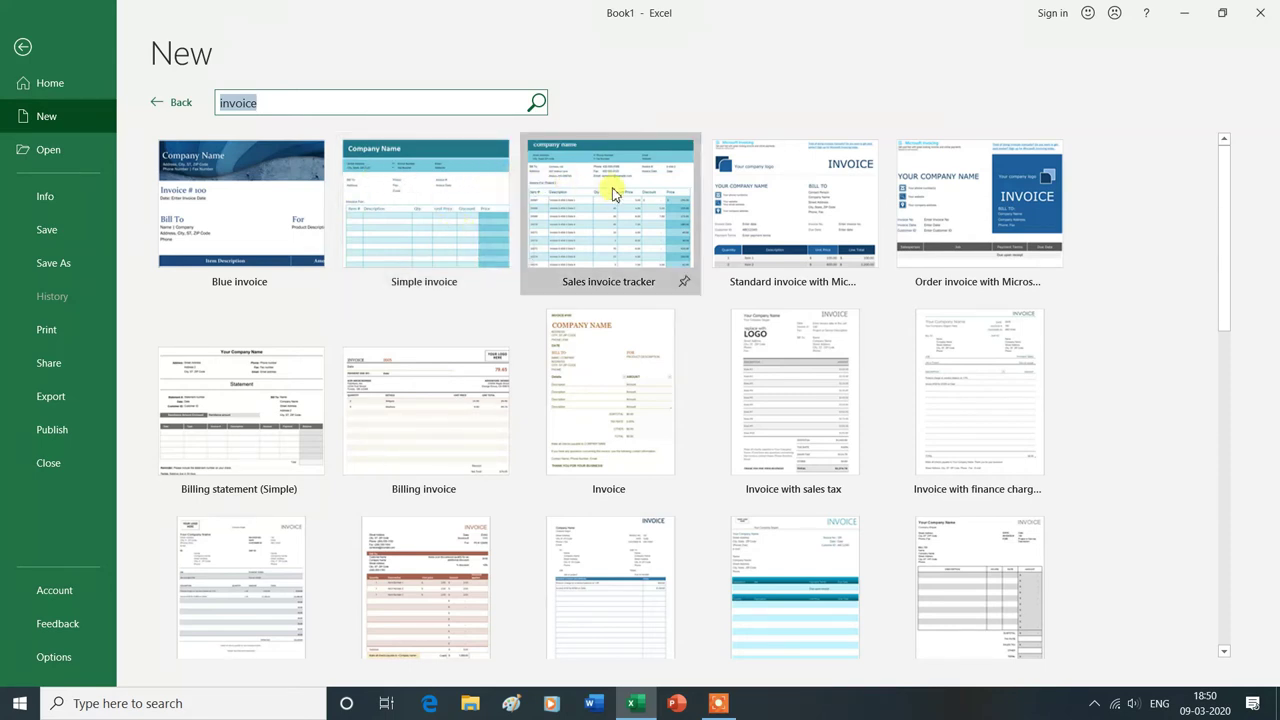
pyautogui.click(52, 152)
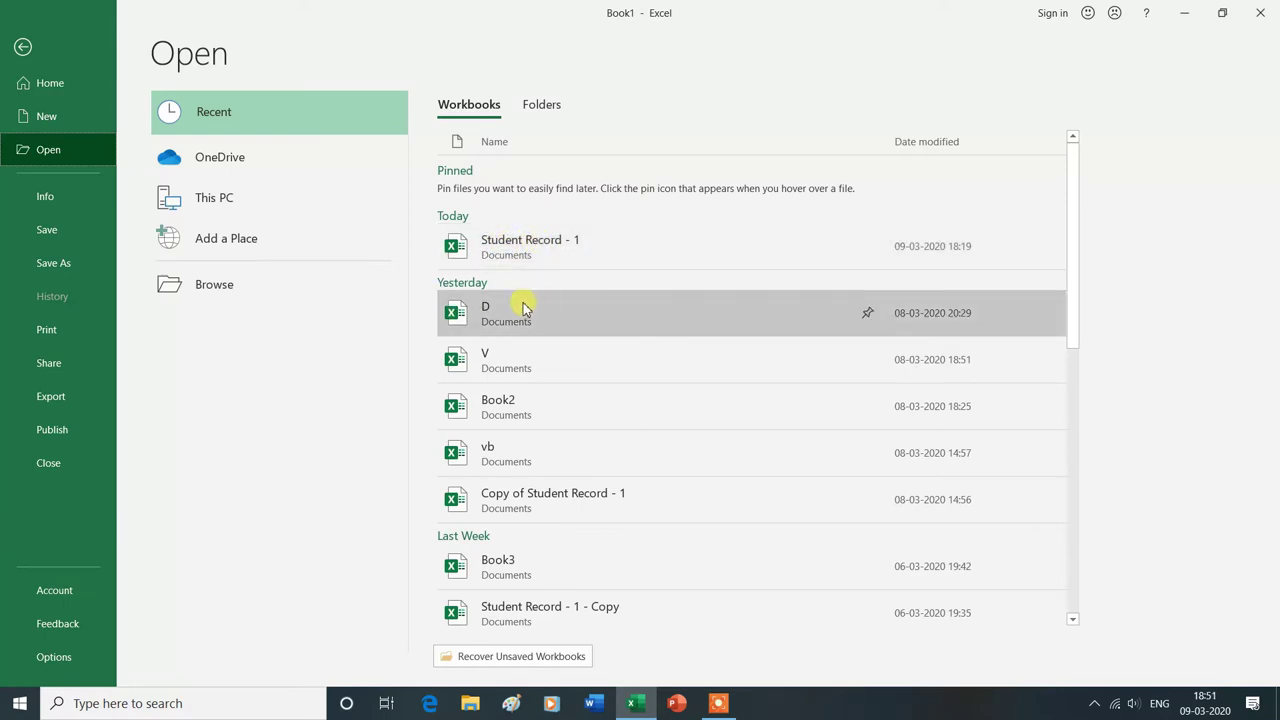
# - Check OneDrive, This PC and Add a Place, then browse to the Documents folder
pyautogui.click(218, 165)
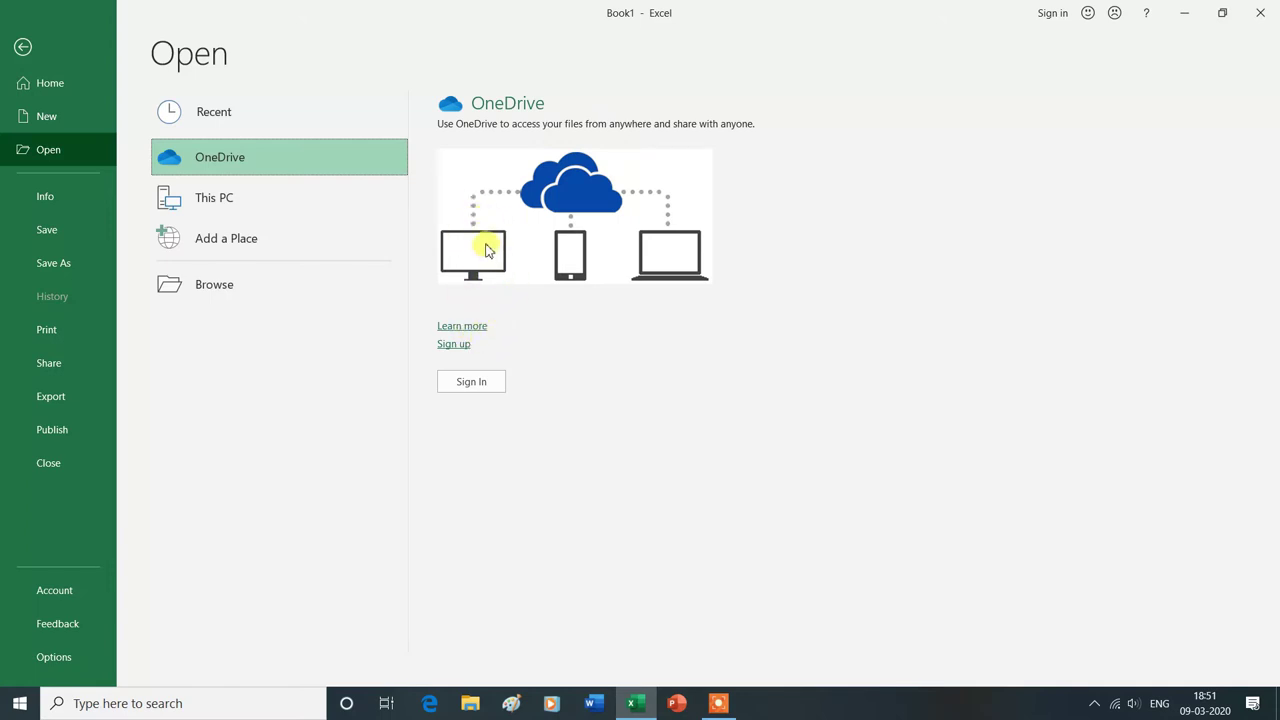
pyautogui.click(212, 205)
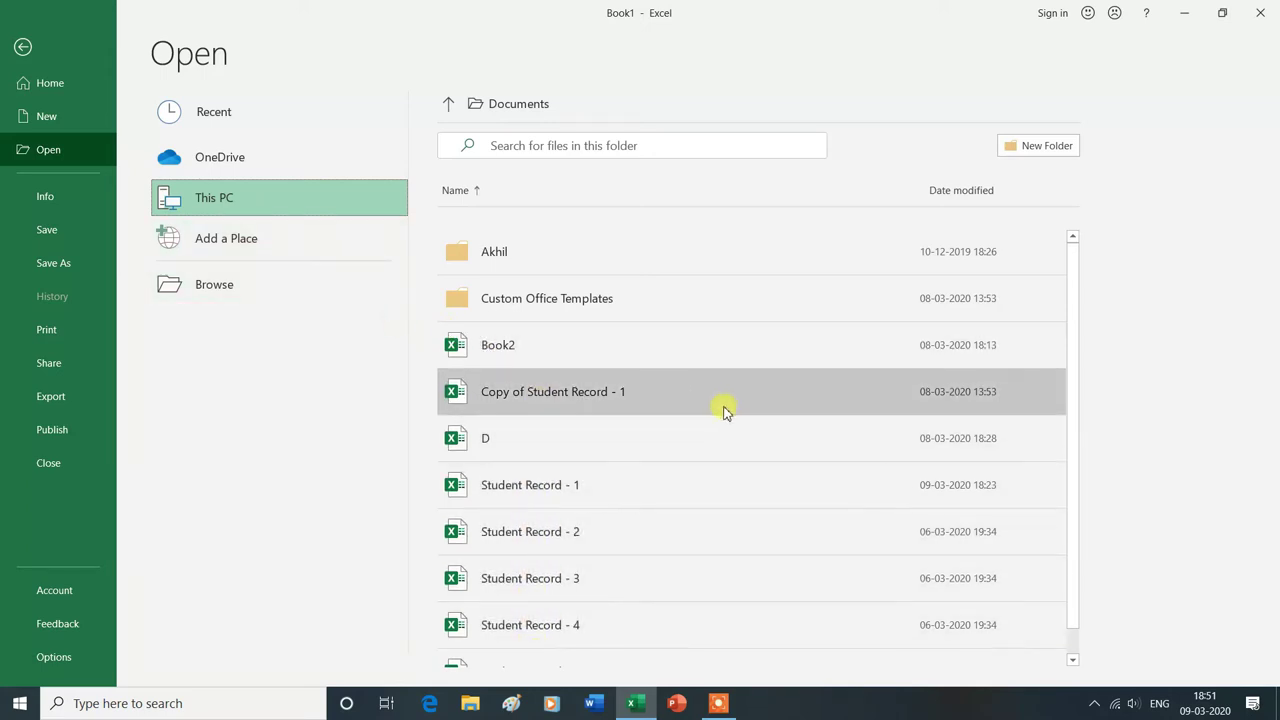
pyautogui.click(224, 245)
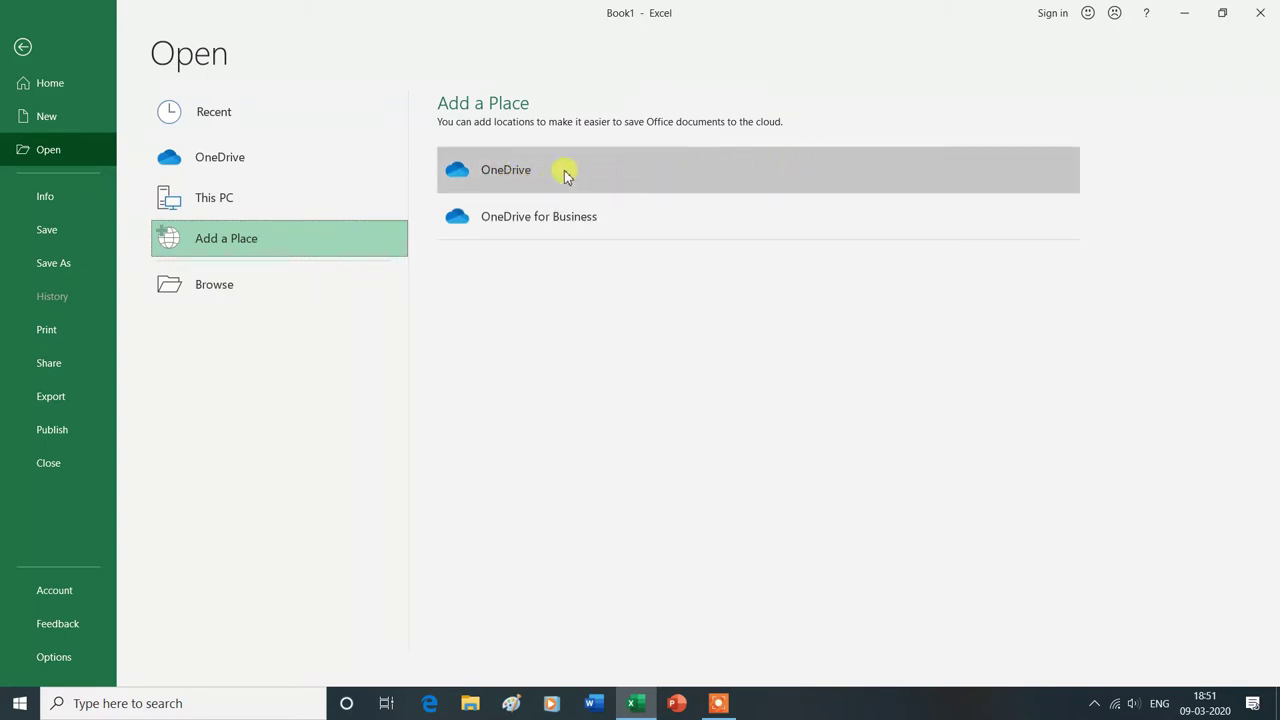
pyautogui.click(222, 286)
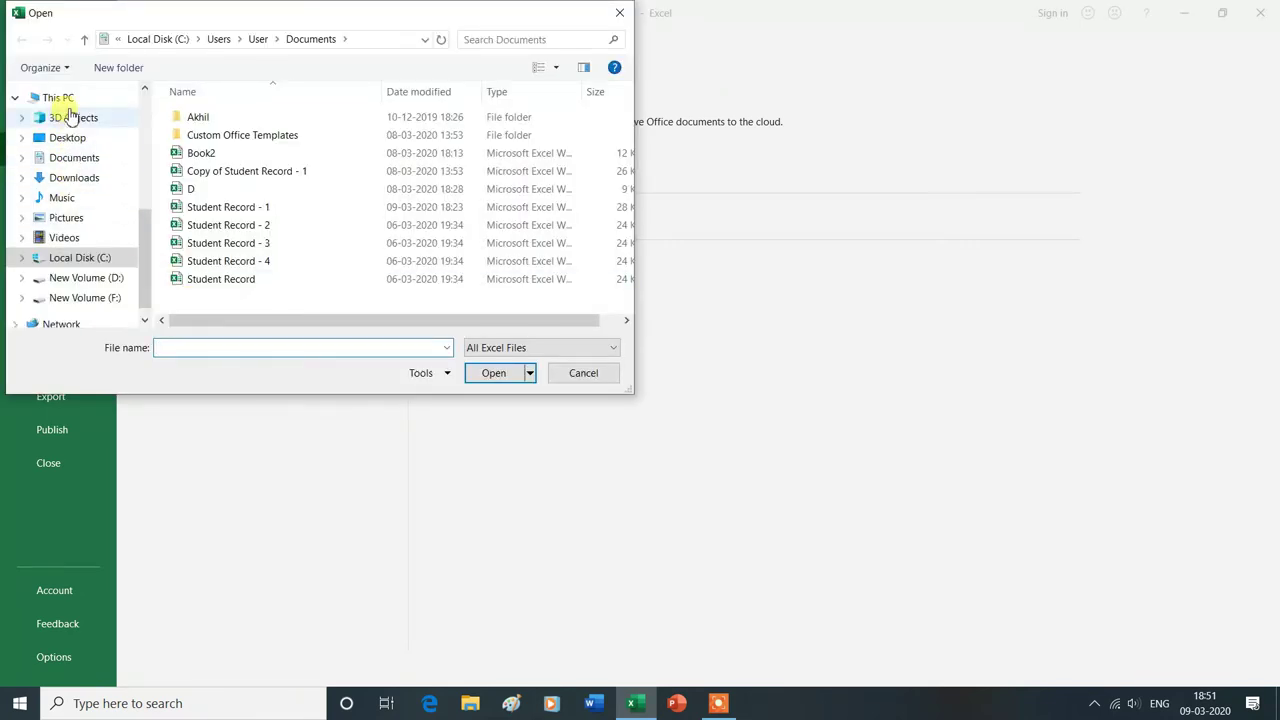
# - In the Open dialog, view Downloads and then return to the Documents workbooks
pyautogui.click(78, 182)
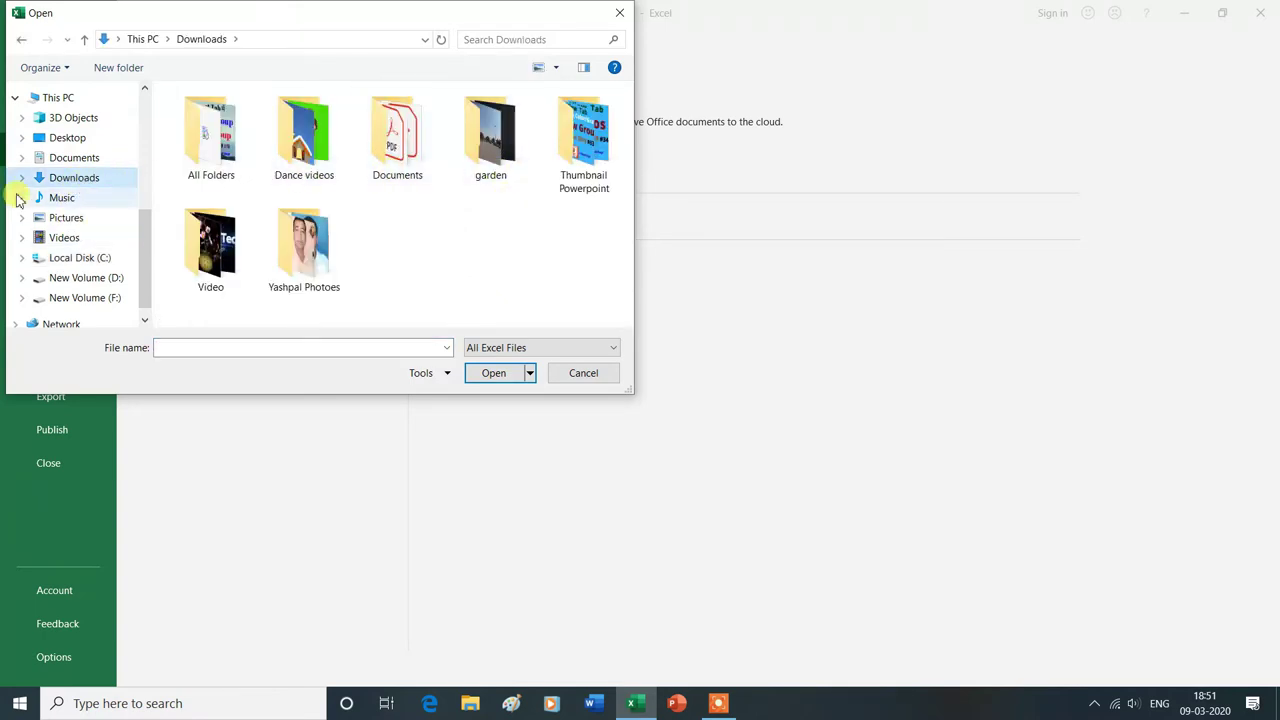
pyautogui.click(74, 158)
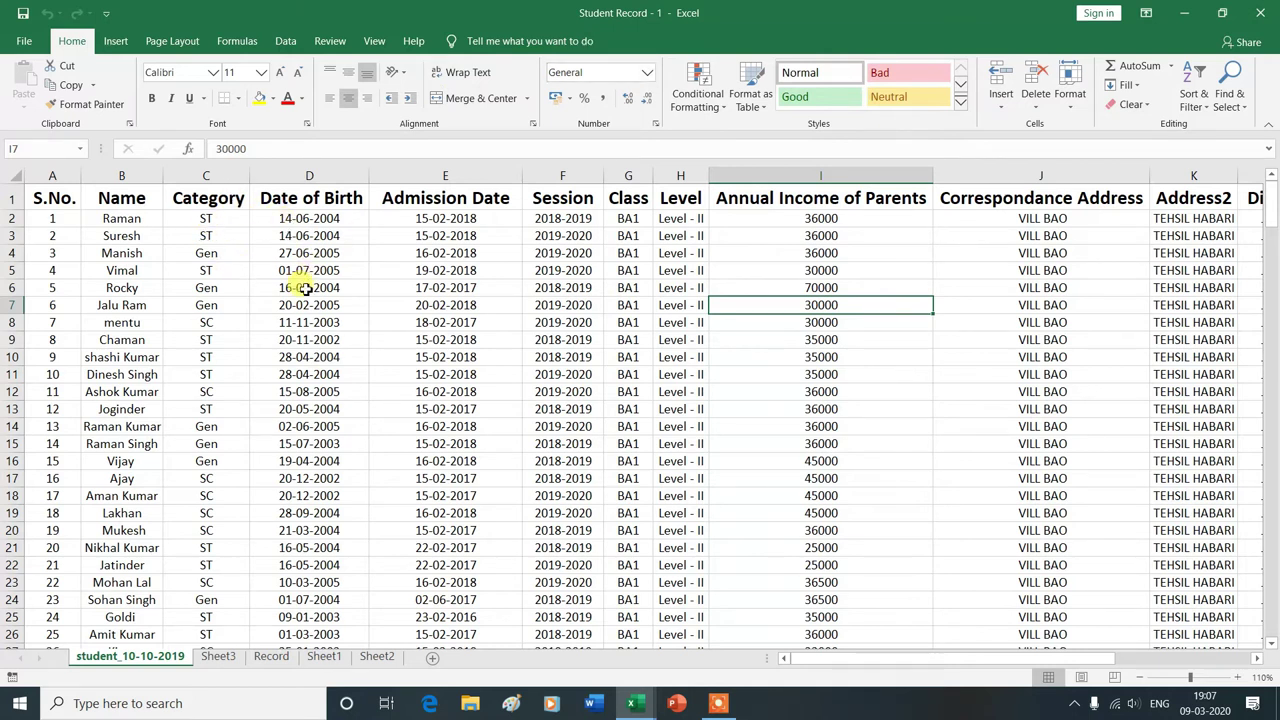
# - Show the Info page for the Student Record - 1 workbook
pyautogui.click(24, 41)
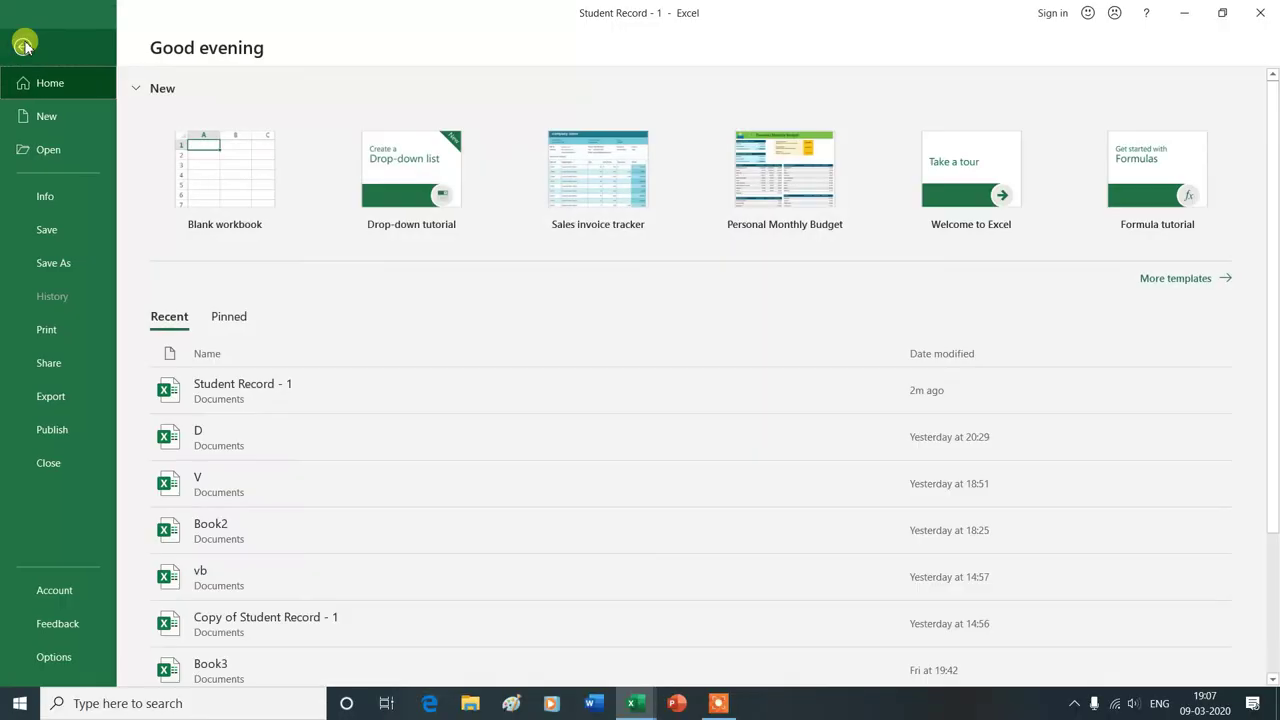
pyautogui.click(46, 200)
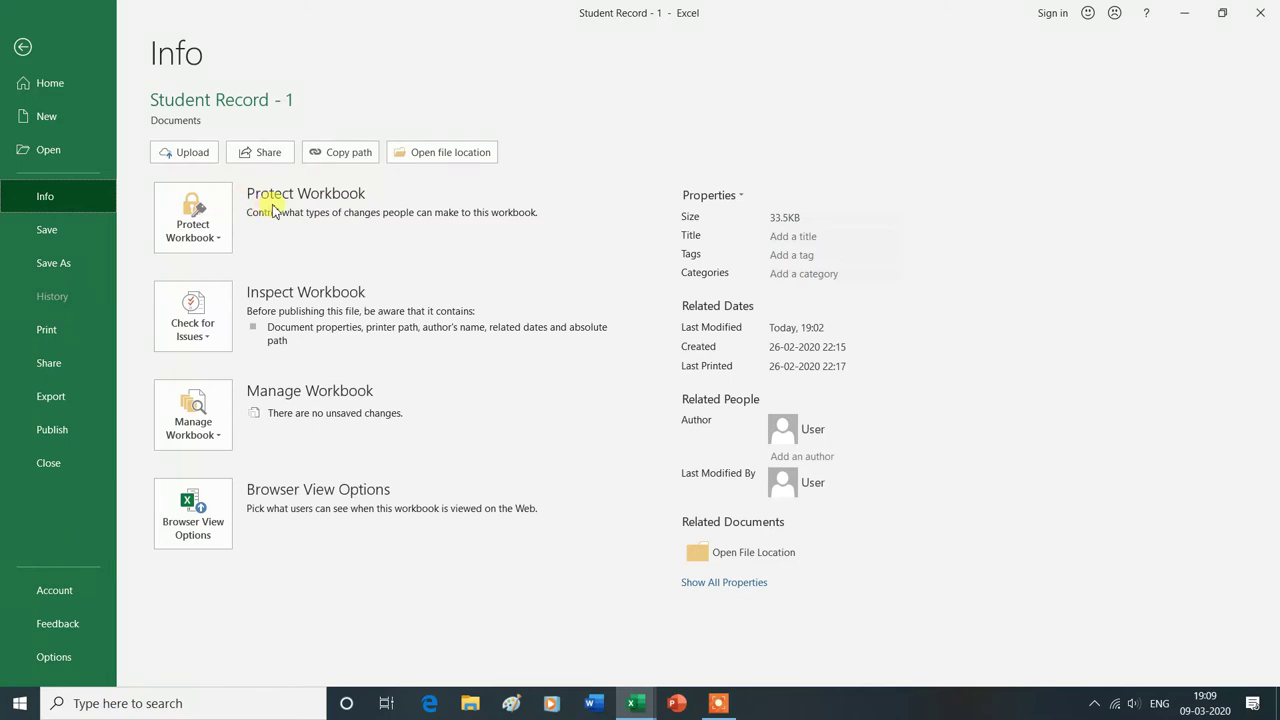
# - Set Student Record - 1 to Always Open Read-Only under Protect Workbook
pyautogui.click(220, 243)
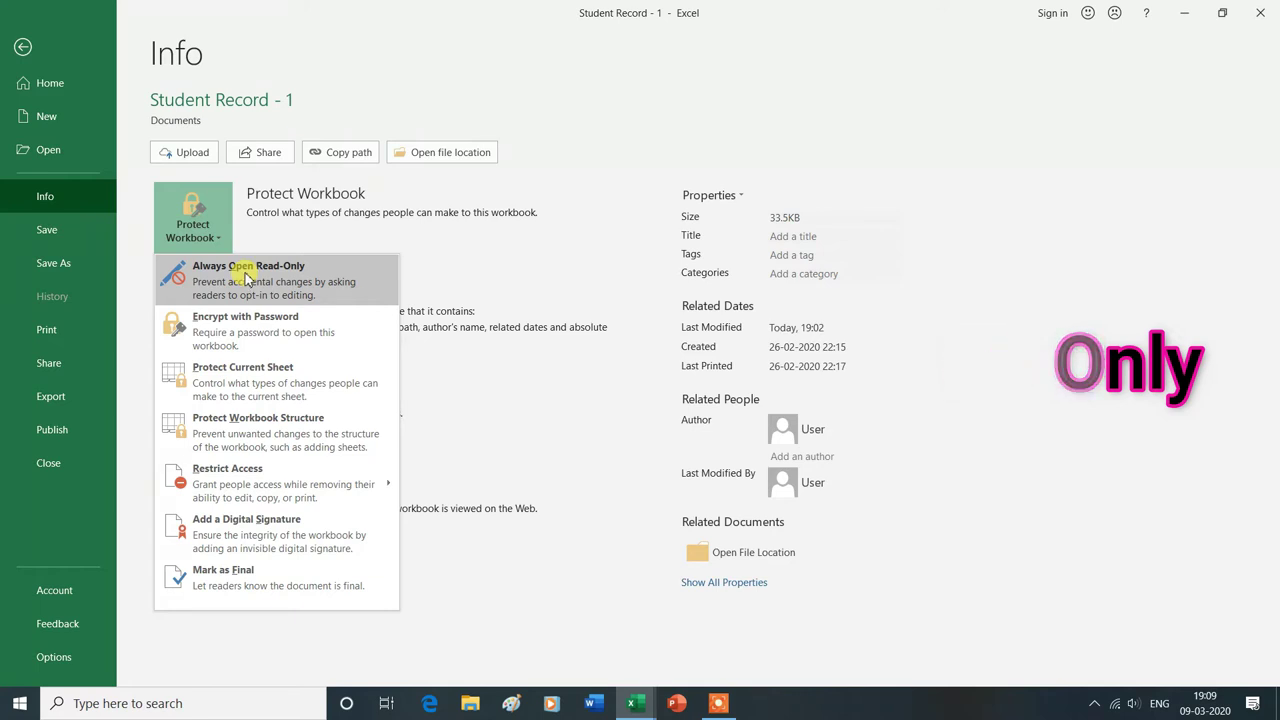
pyautogui.click(246, 278)
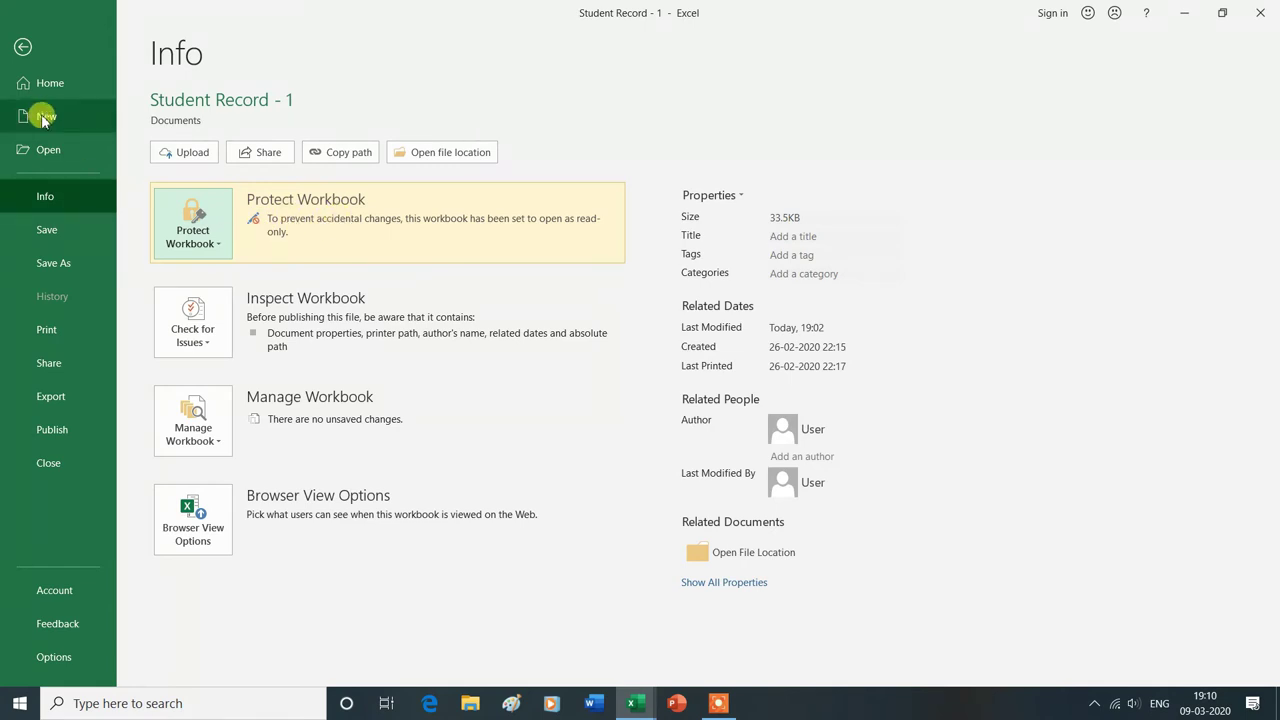
# - Save and close Student Record - 1, reopen it read-only from Recent, and select cell I2
pyautogui.click(49, 464)
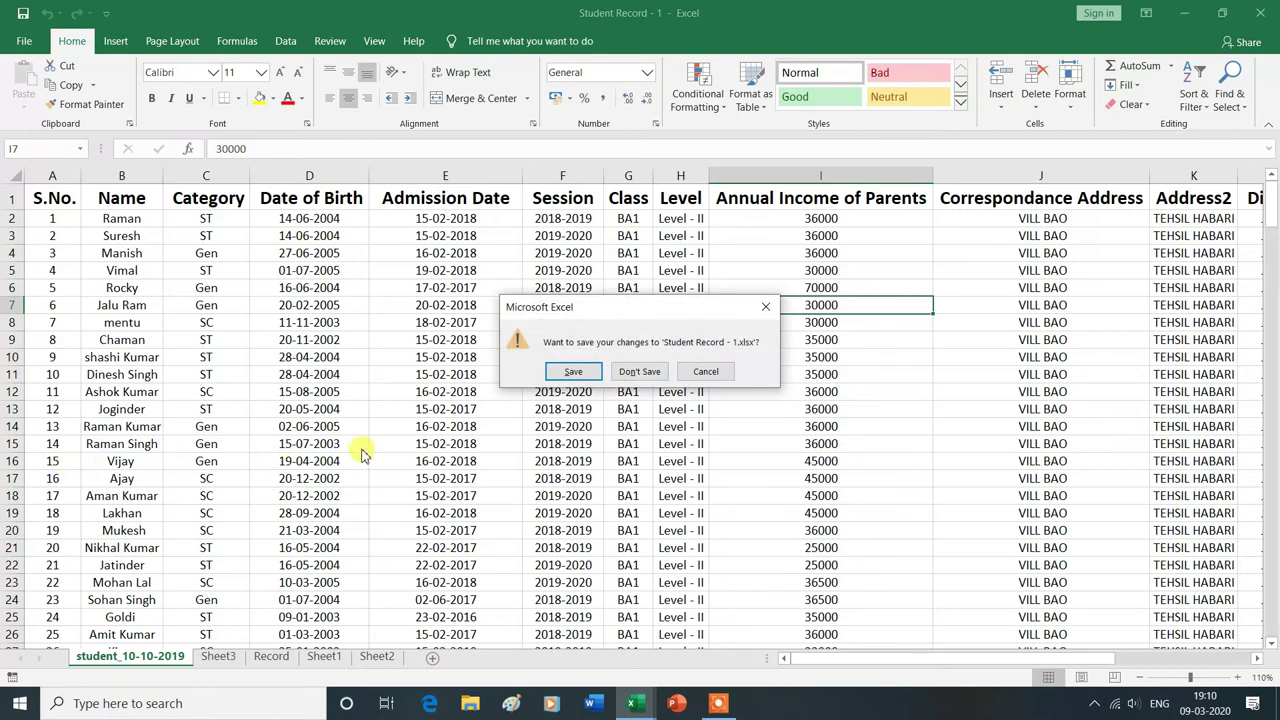
pyautogui.click(572, 373)
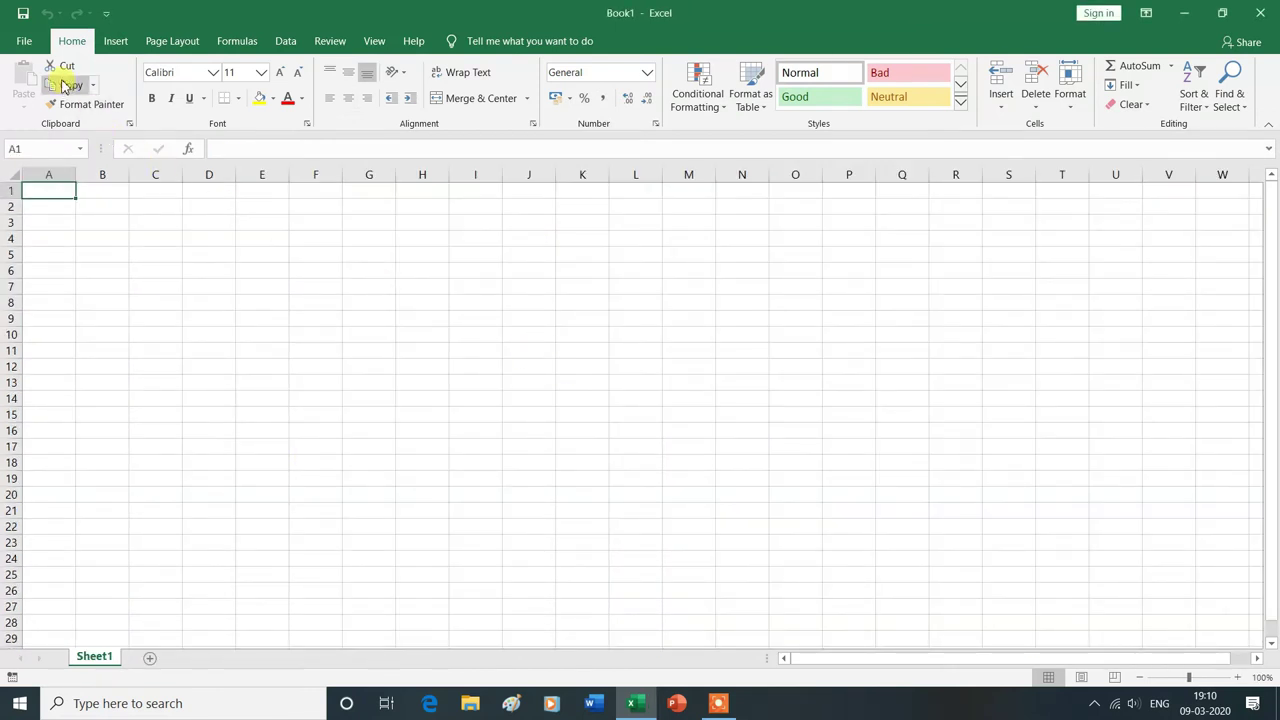
pyautogui.click(32, 41)
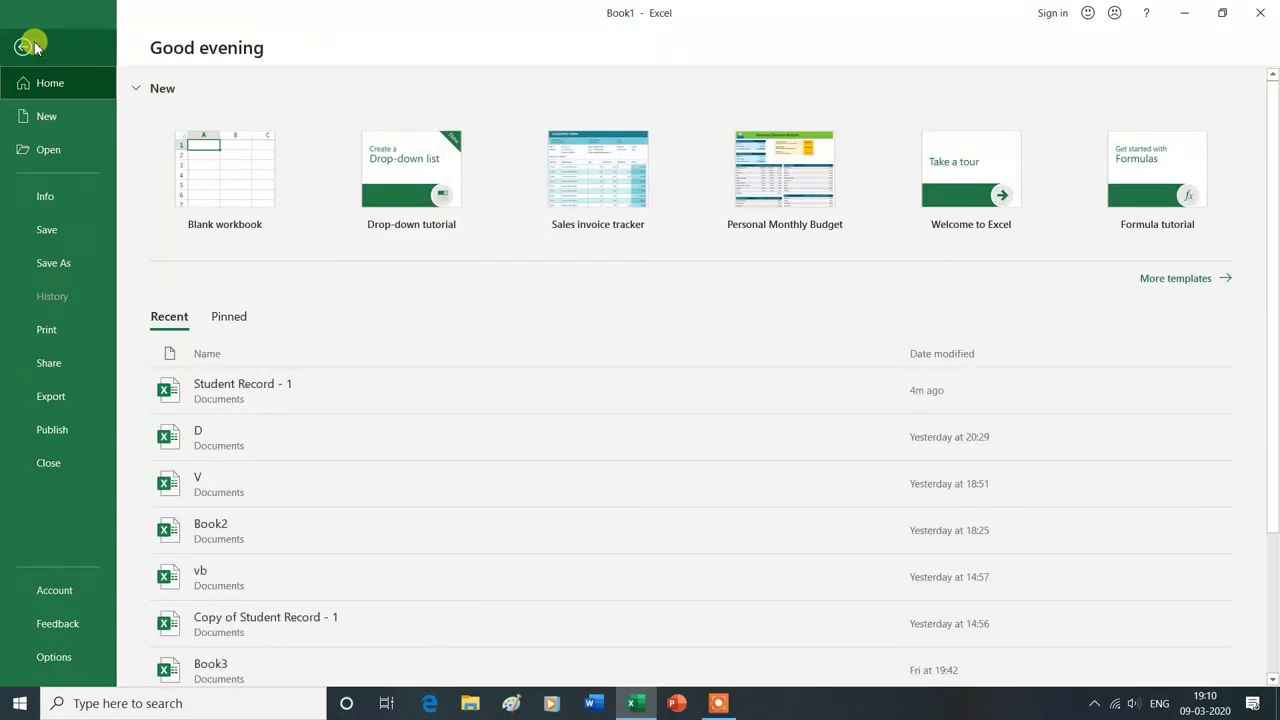
pyautogui.click(48, 149)
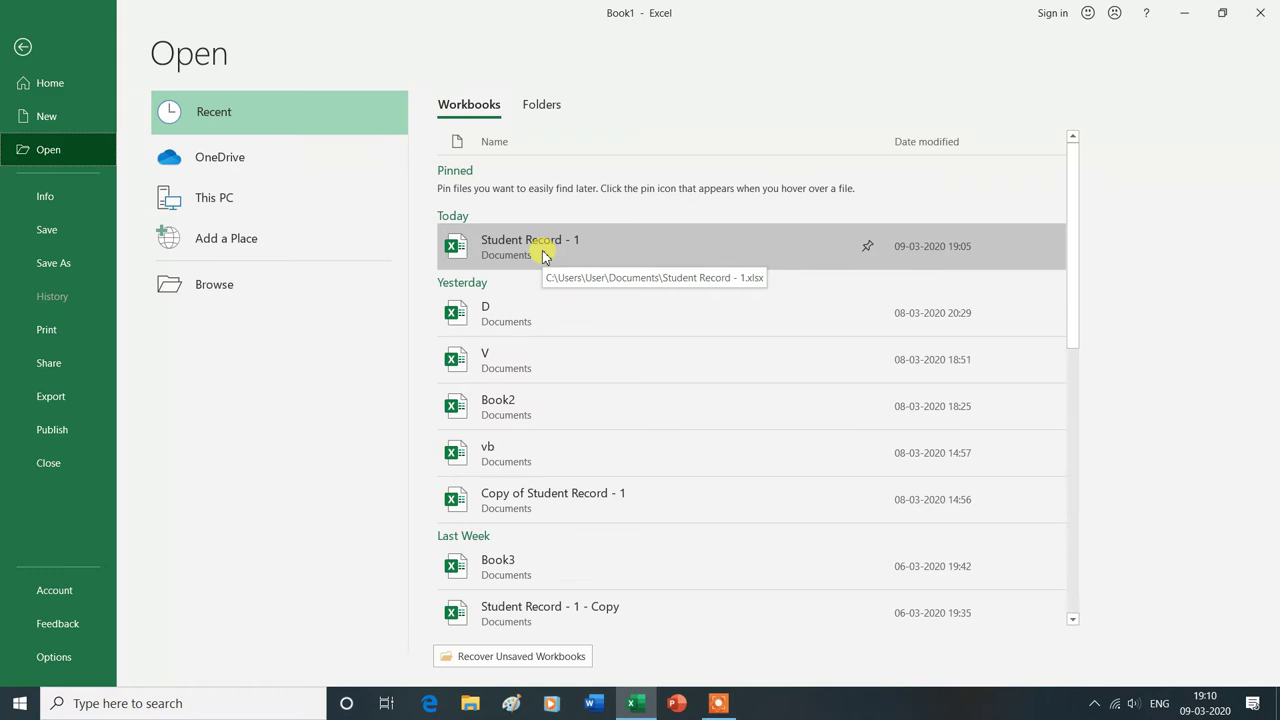
pyautogui.click(542, 250)
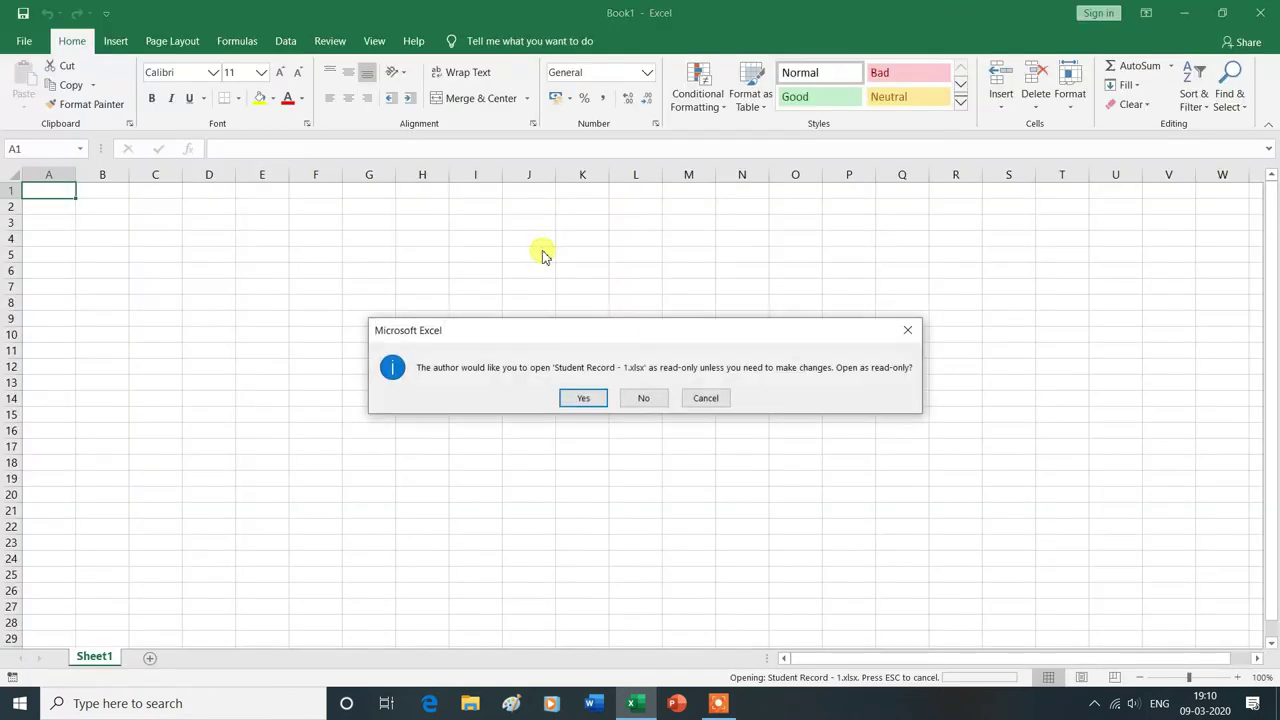
pyautogui.click(594, 400)
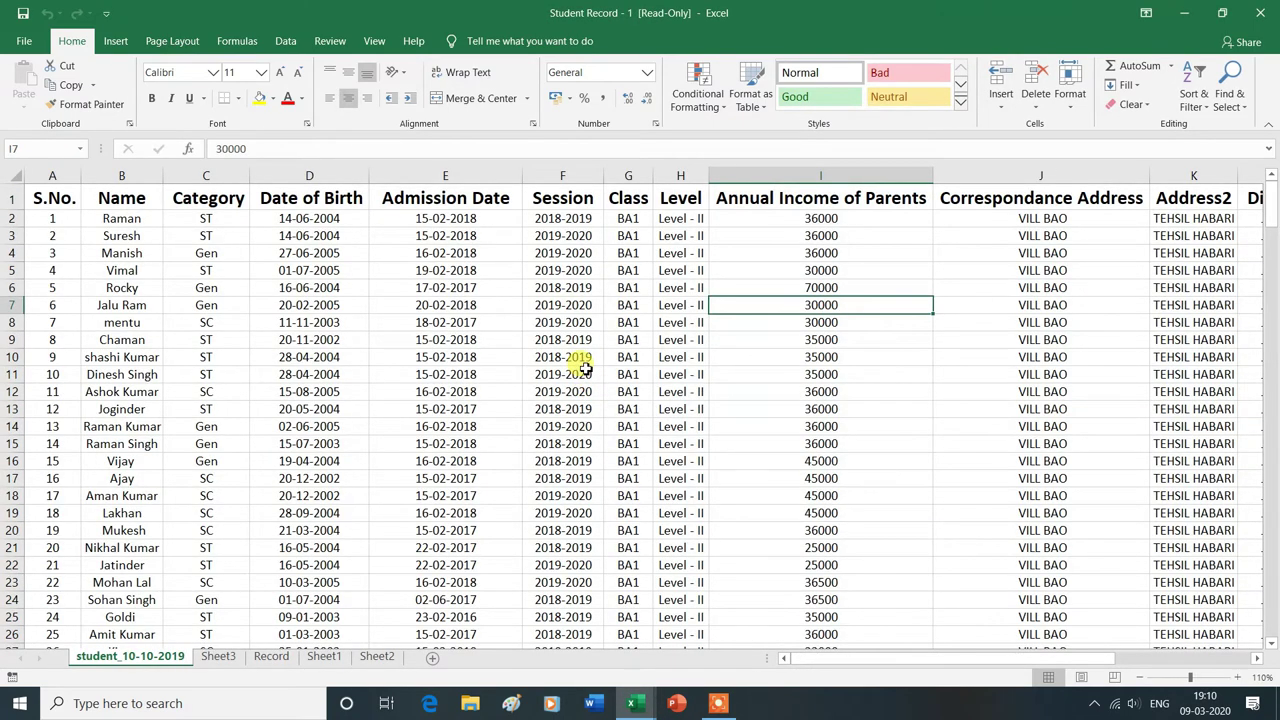
pyautogui.click(857, 219)
# - Change cell I2 to 360002000 and attempt a save, dismissing the read-only warning
pyautogui.doubleClick(857, 219)
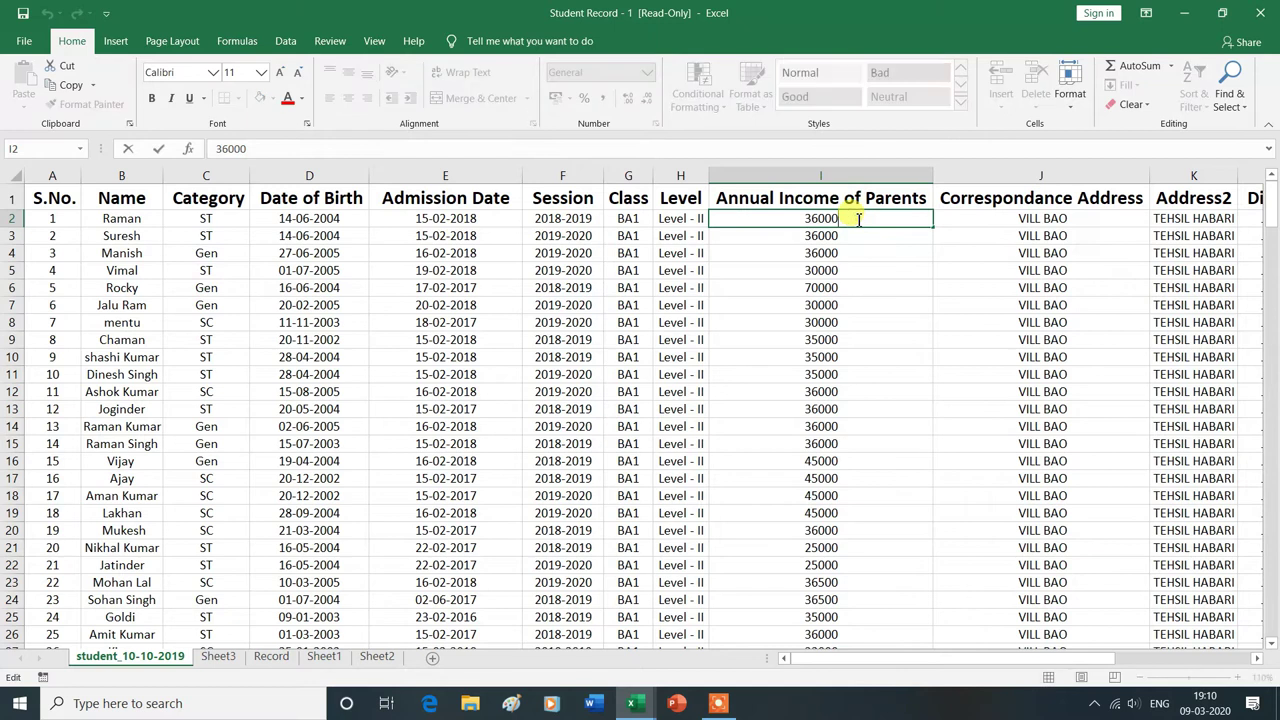
pyautogui.write('2000')
pyautogui.click(23, 14)
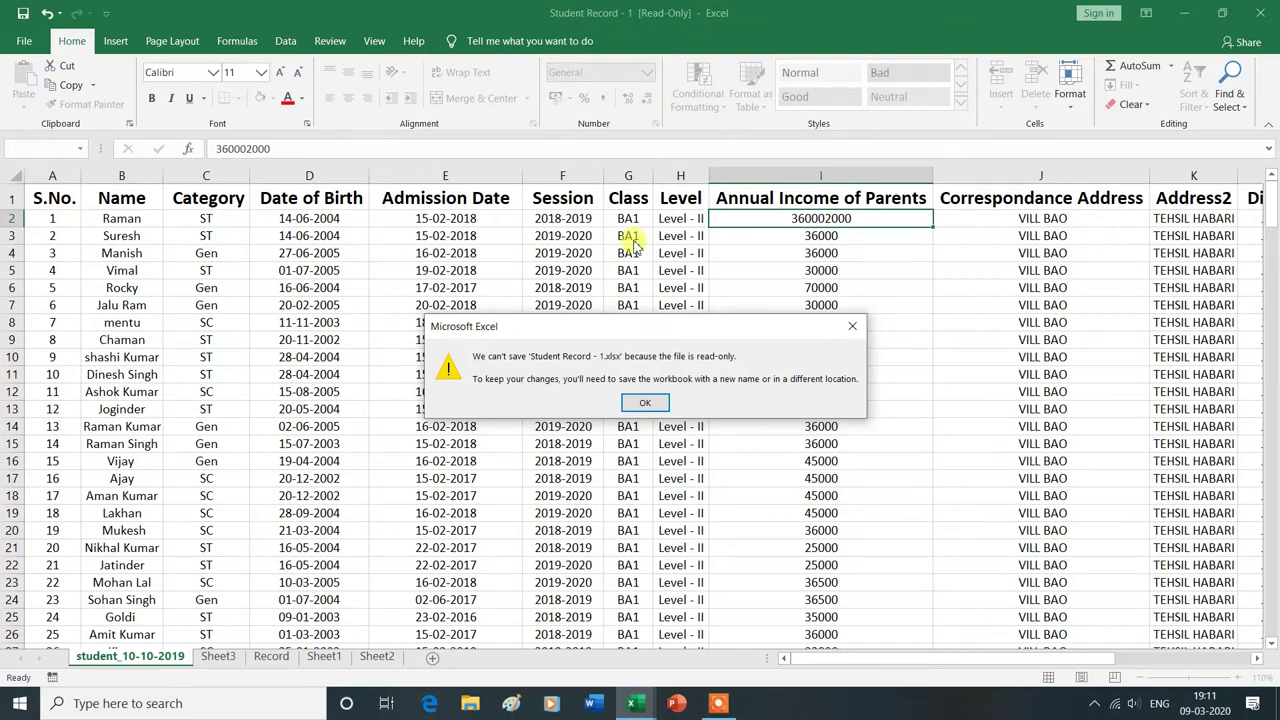
pyautogui.click(648, 408)
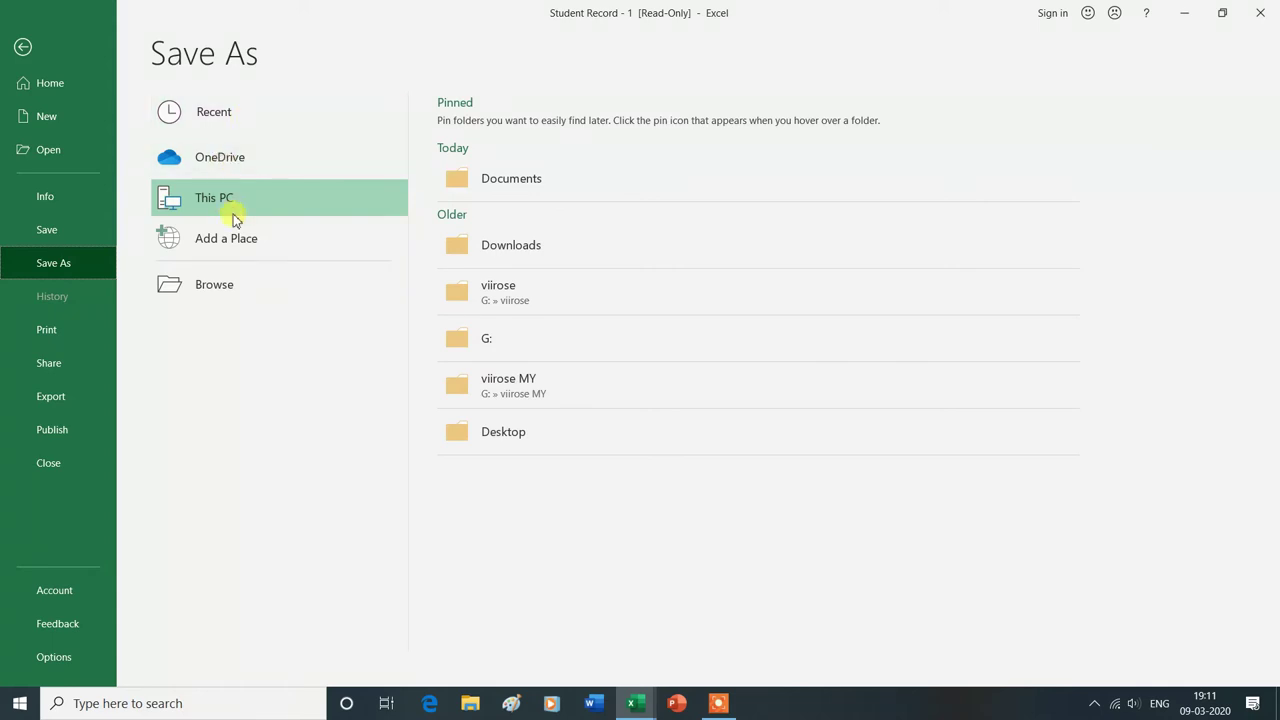
pyautogui.click(24, 48)
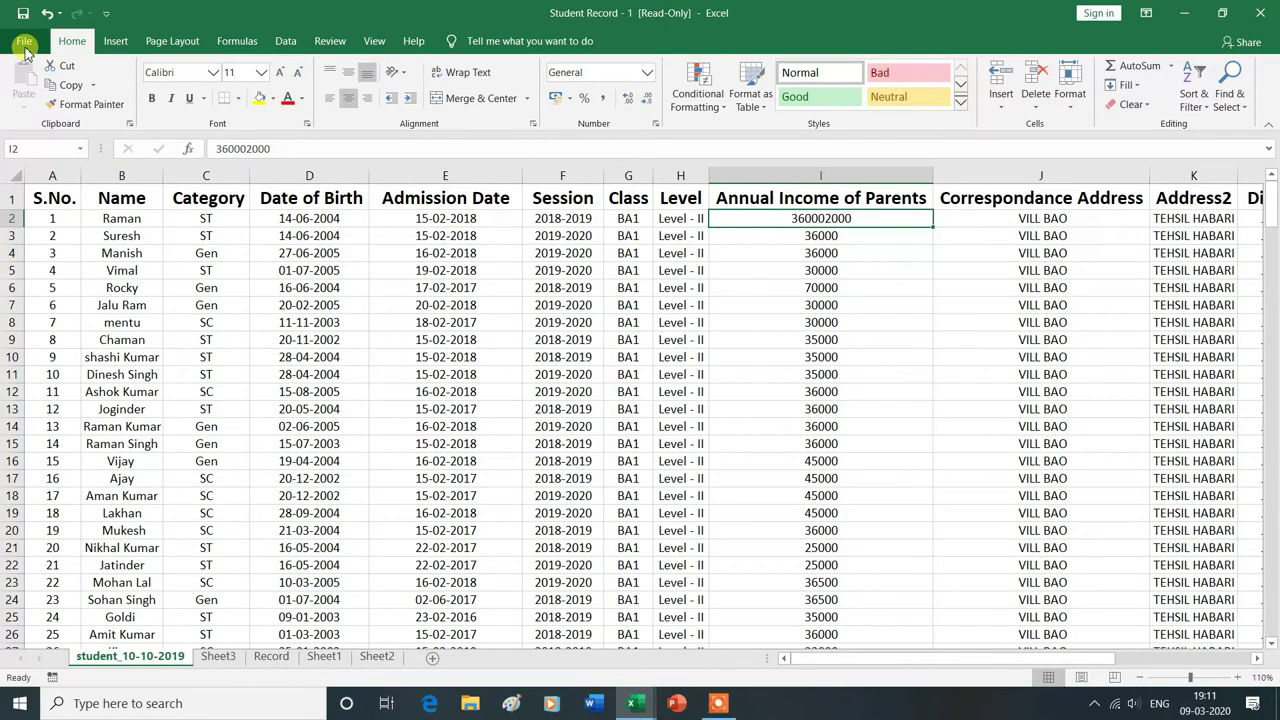
pyautogui.click(745, 582)
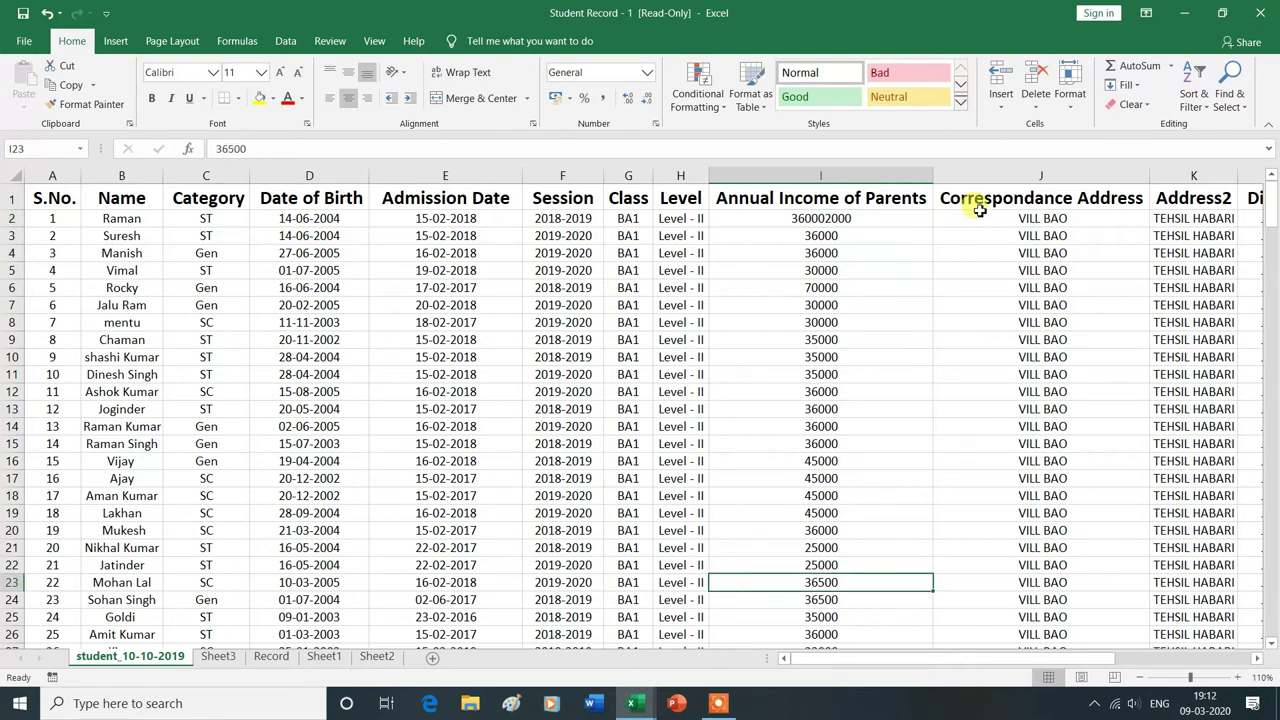
# - Close Student Record and Book1, discarding unsaved changes in both
pyautogui.click(1262, 18)
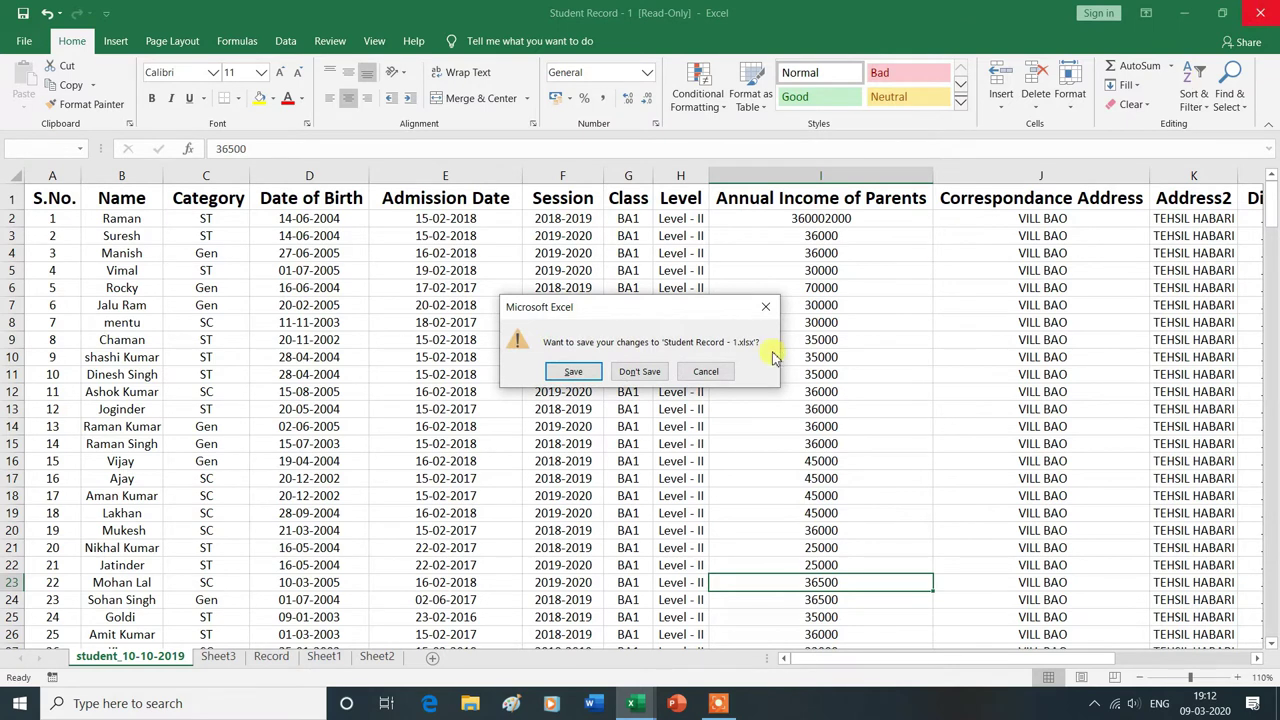
pyautogui.click(630, 372)
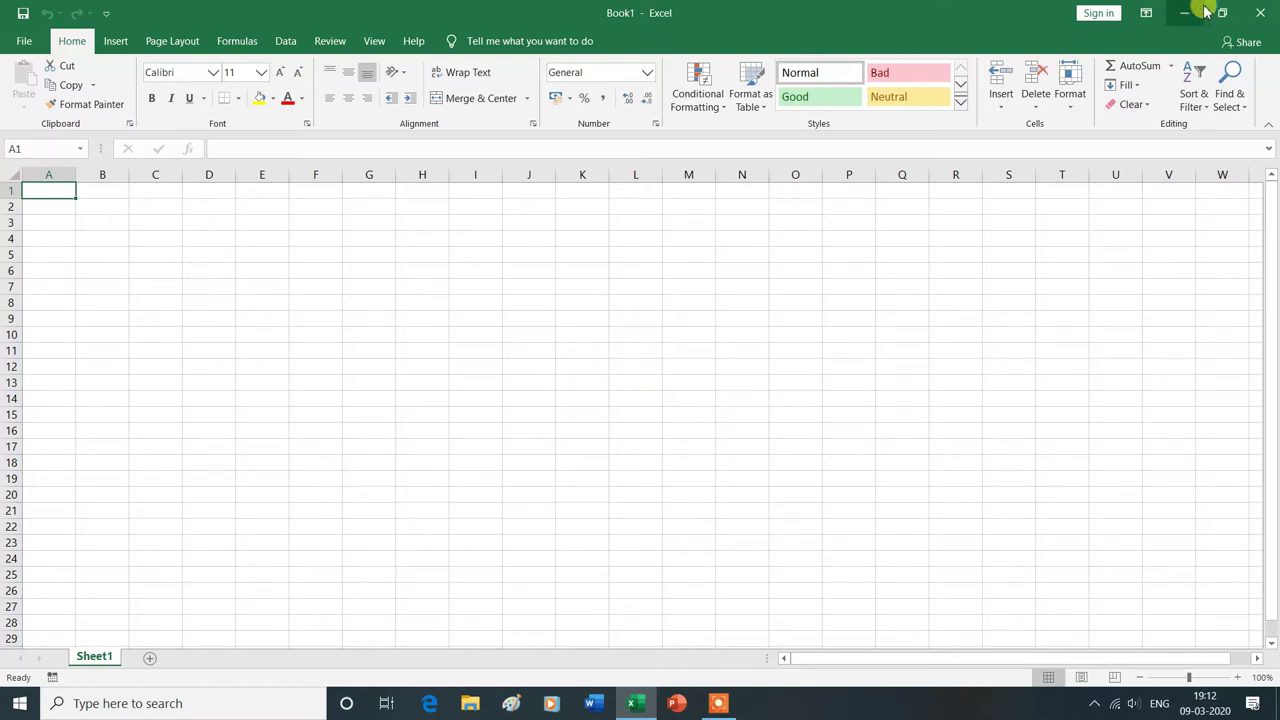
pyautogui.click(1262, 14)
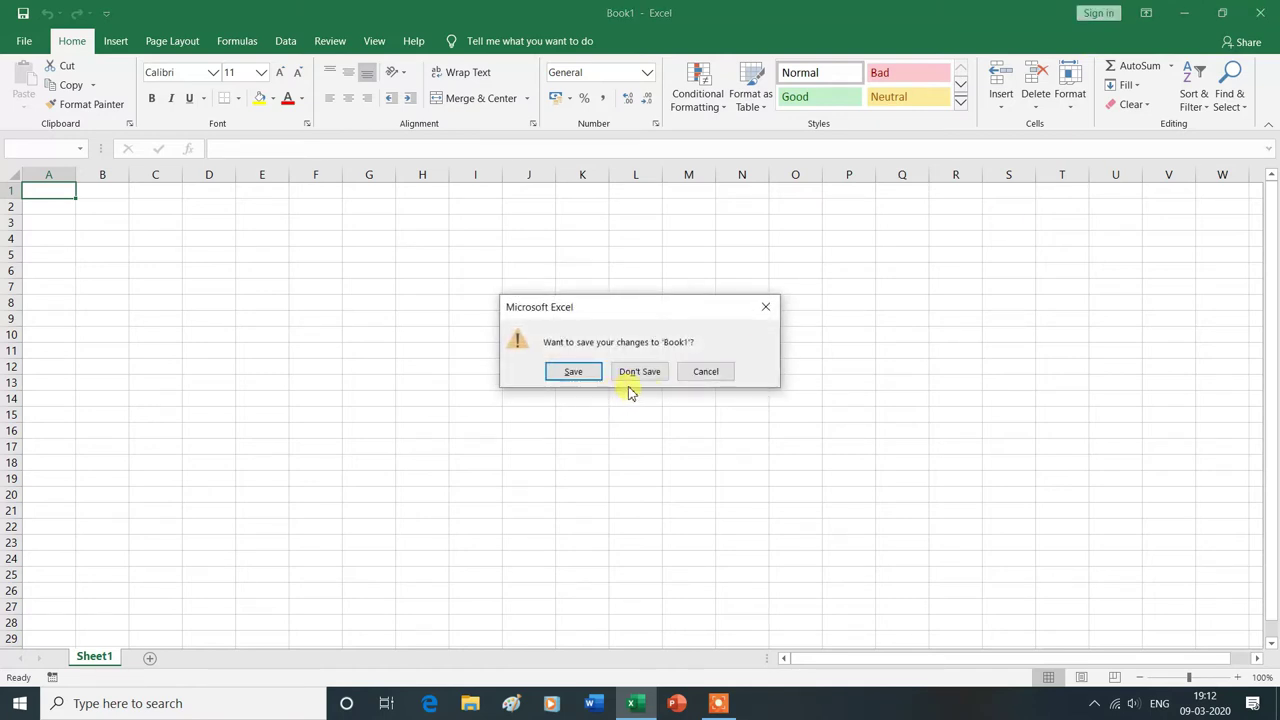
pyautogui.click(645, 375)
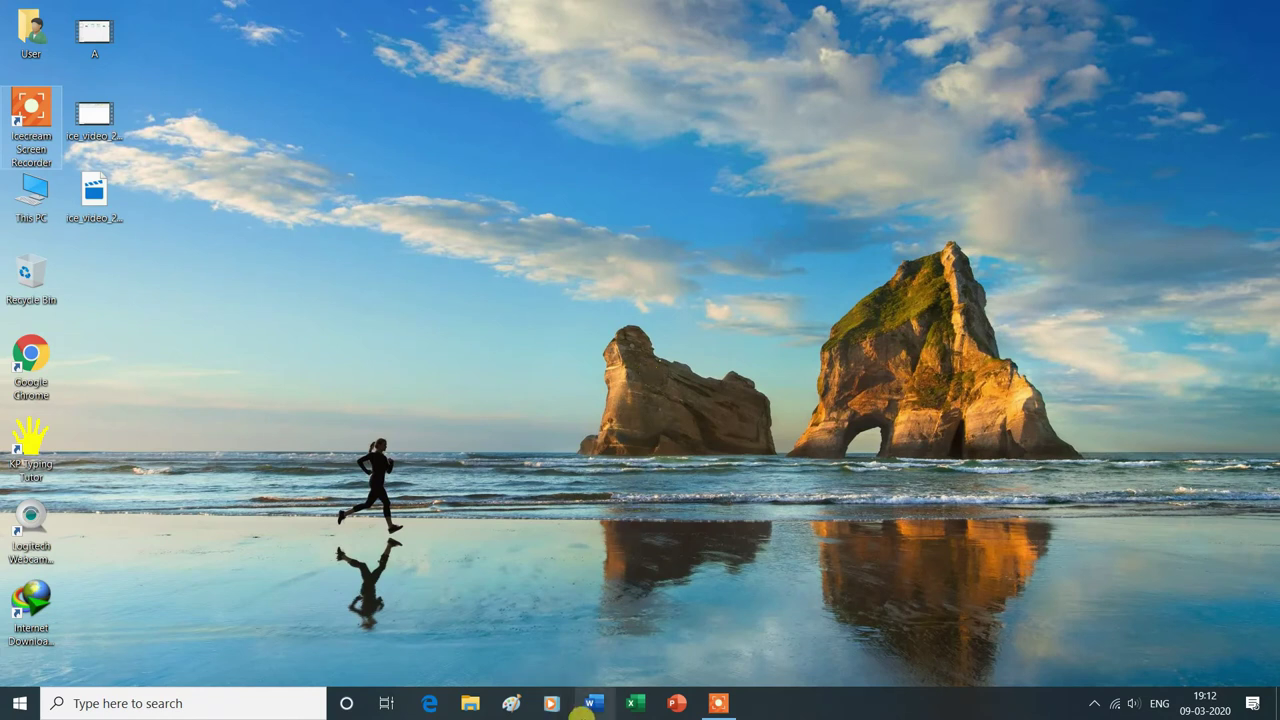
# - Relaunch Excel with a blank workbook and open Student Record - 1 from Recent
pyautogui.click(637, 705)
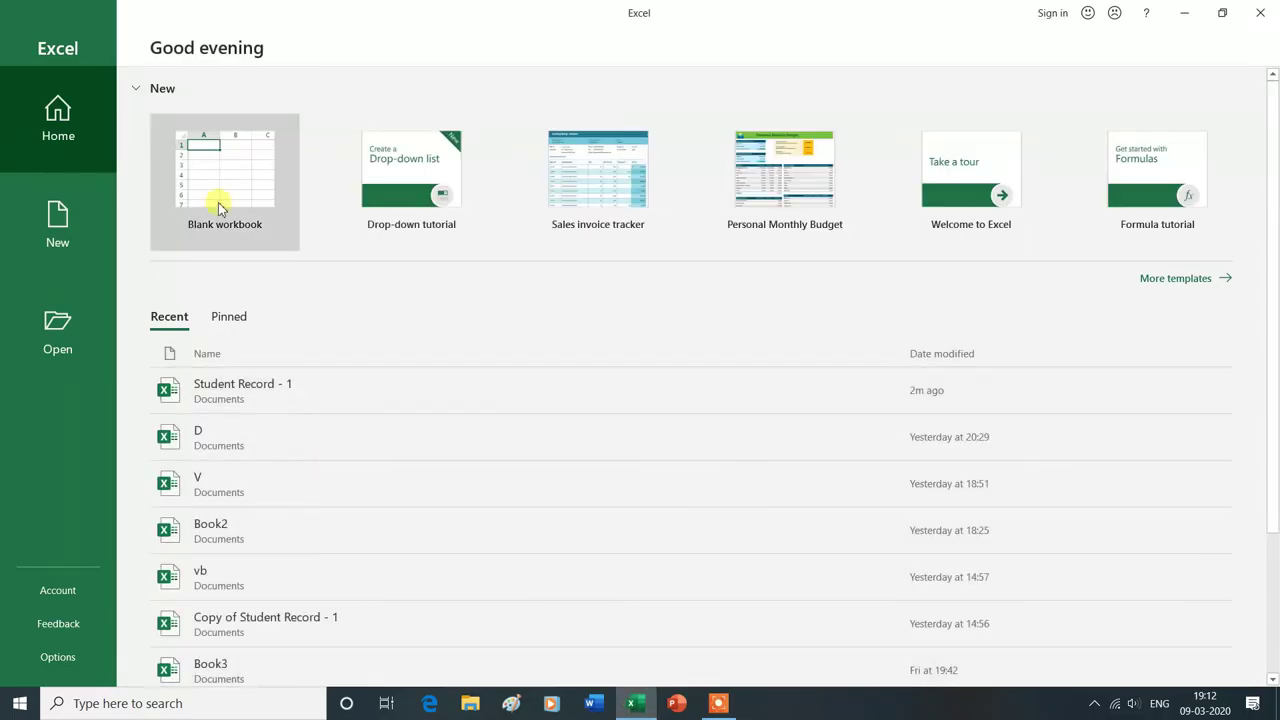
pyautogui.click(220, 207)
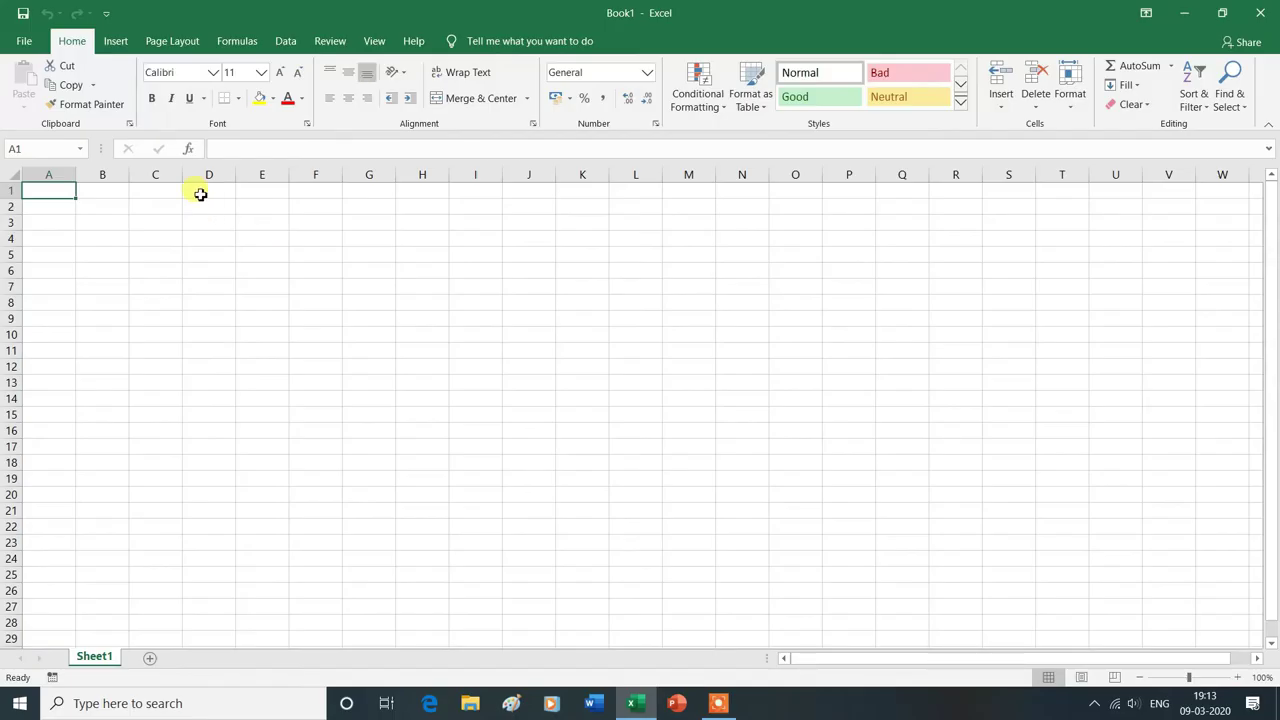
pyautogui.click(27, 41)
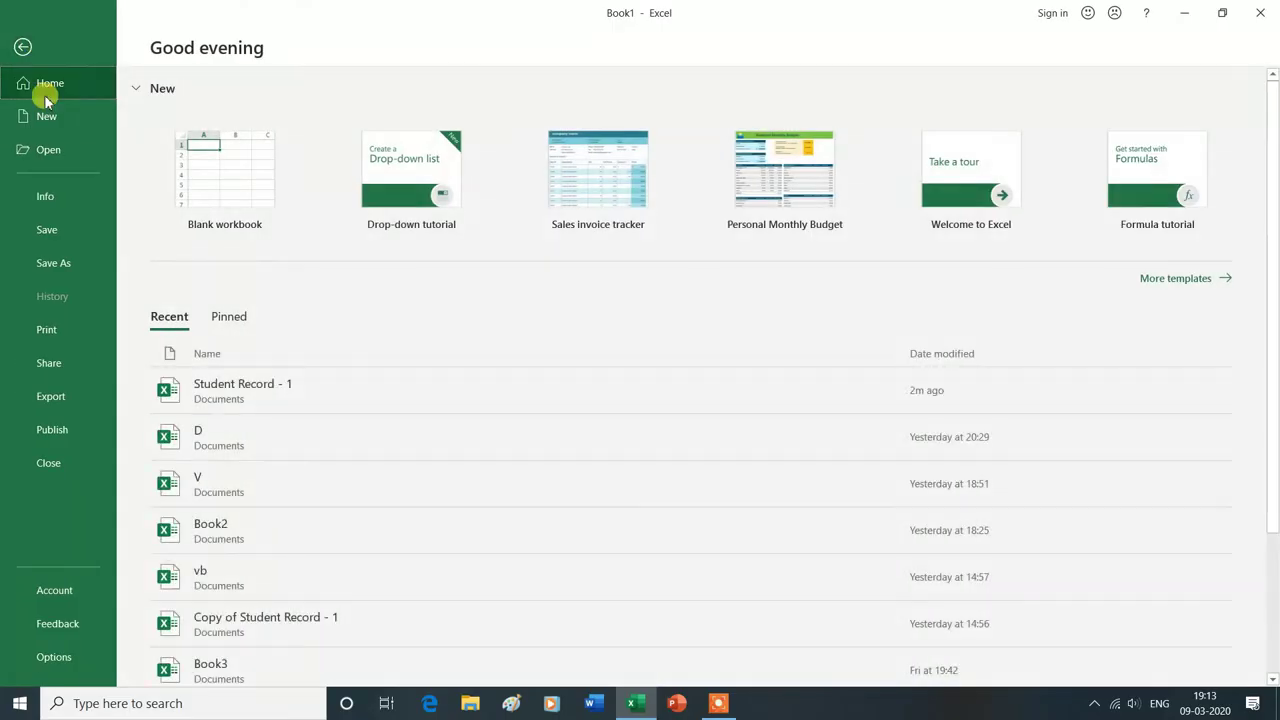
pyautogui.click(55, 155)
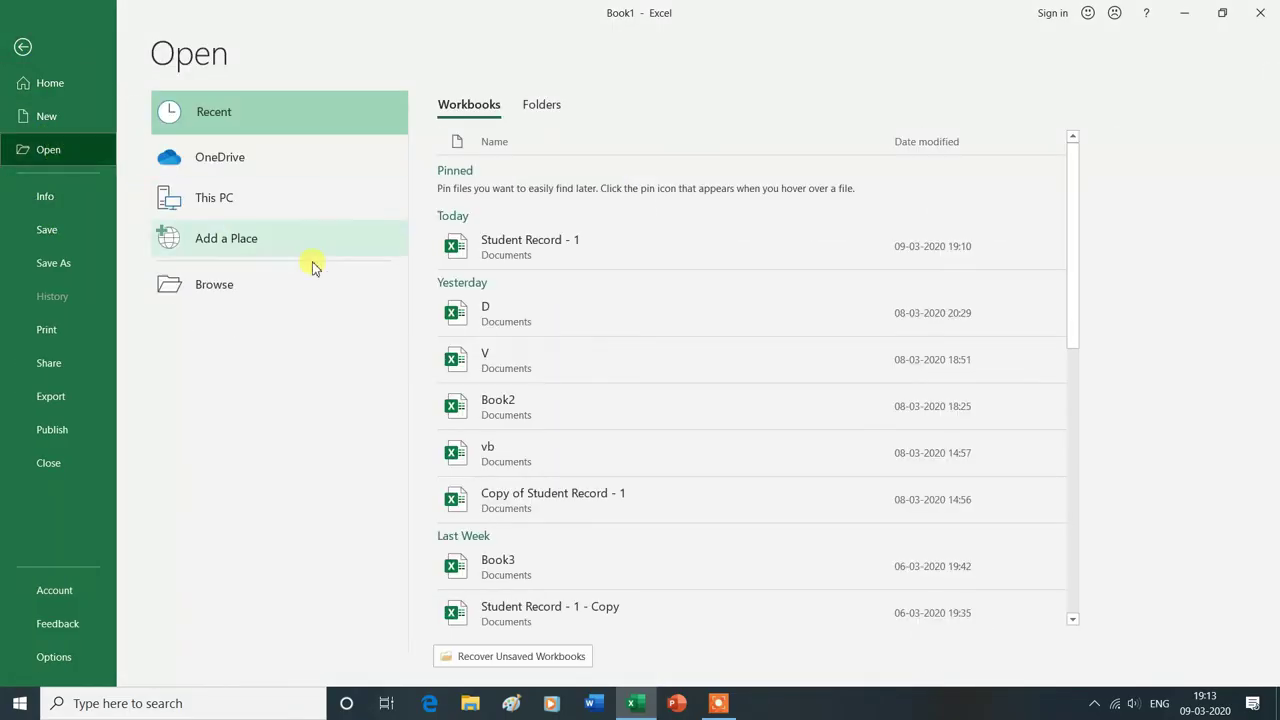
pyautogui.click(525, 255)
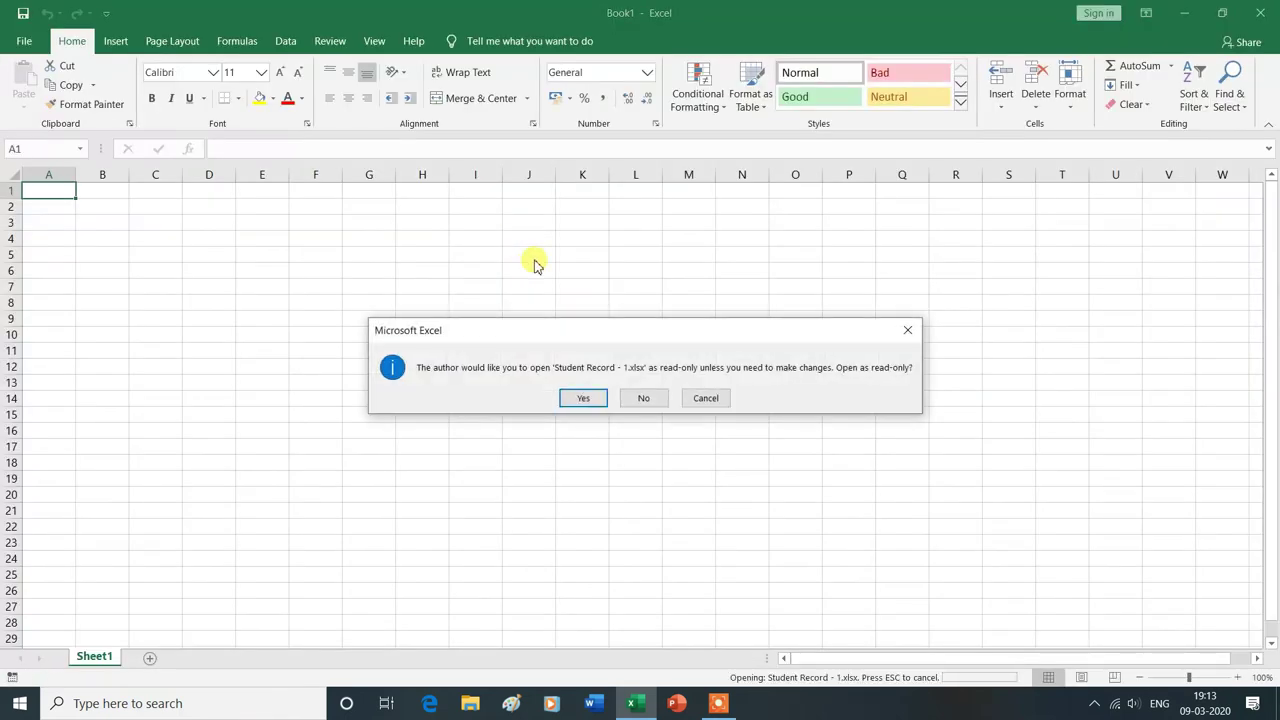
# - Open Student Record - 1 as editable and turn off Always Open Read-Only
pyautogui.click(648, 400)
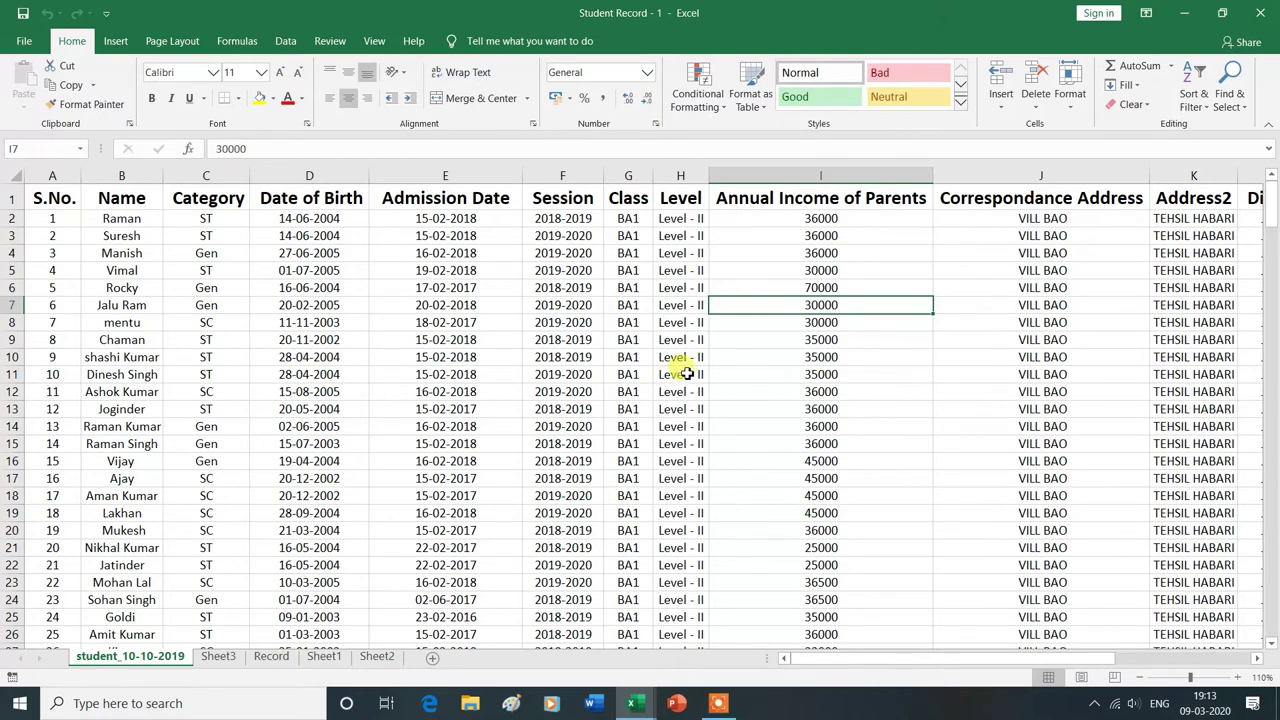
pyautogui.click(445, 253)
pyautogui.click(24, 41)
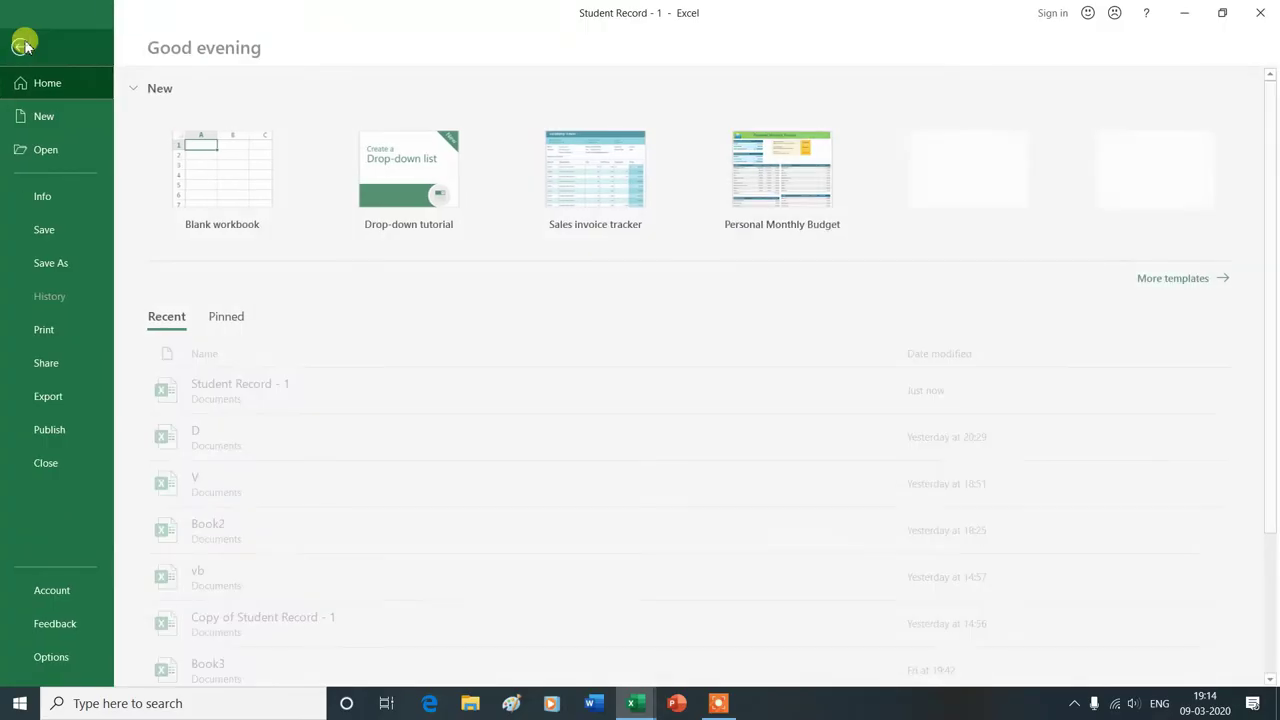
pyautogui.click(48, 197)
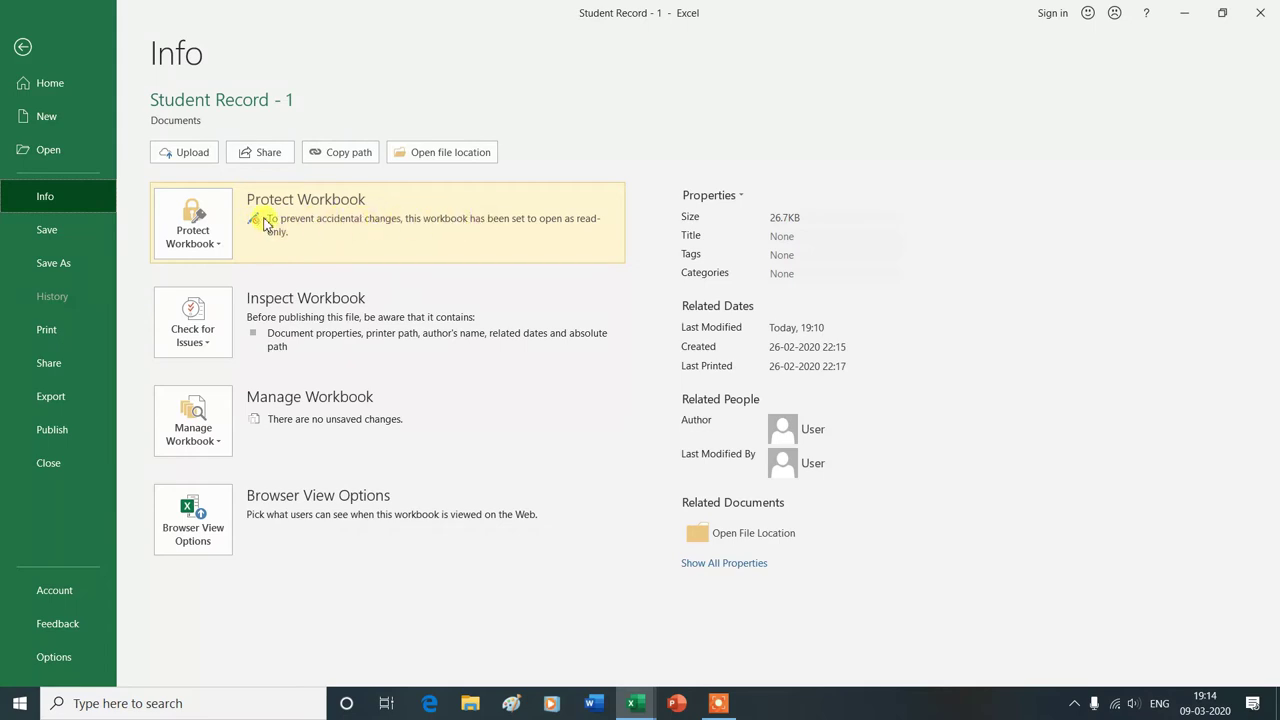
pyautogui.click(226, 245)
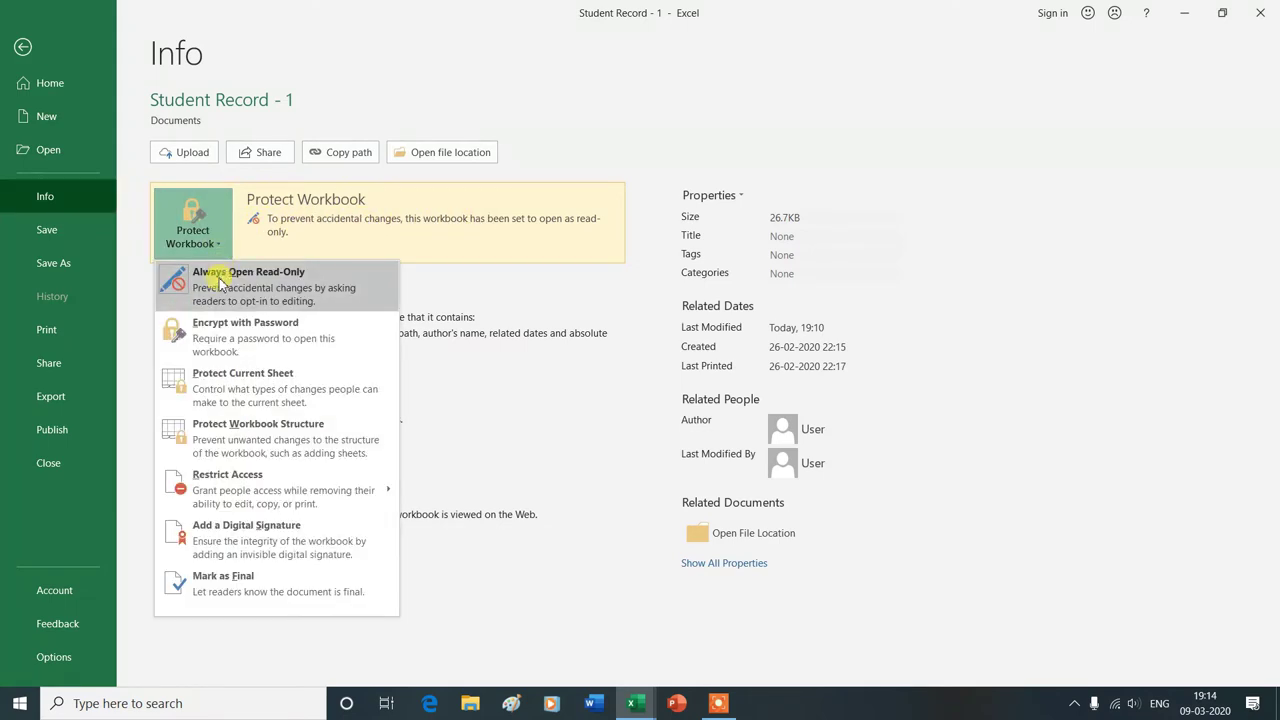
pyautogui.click(222, 278)
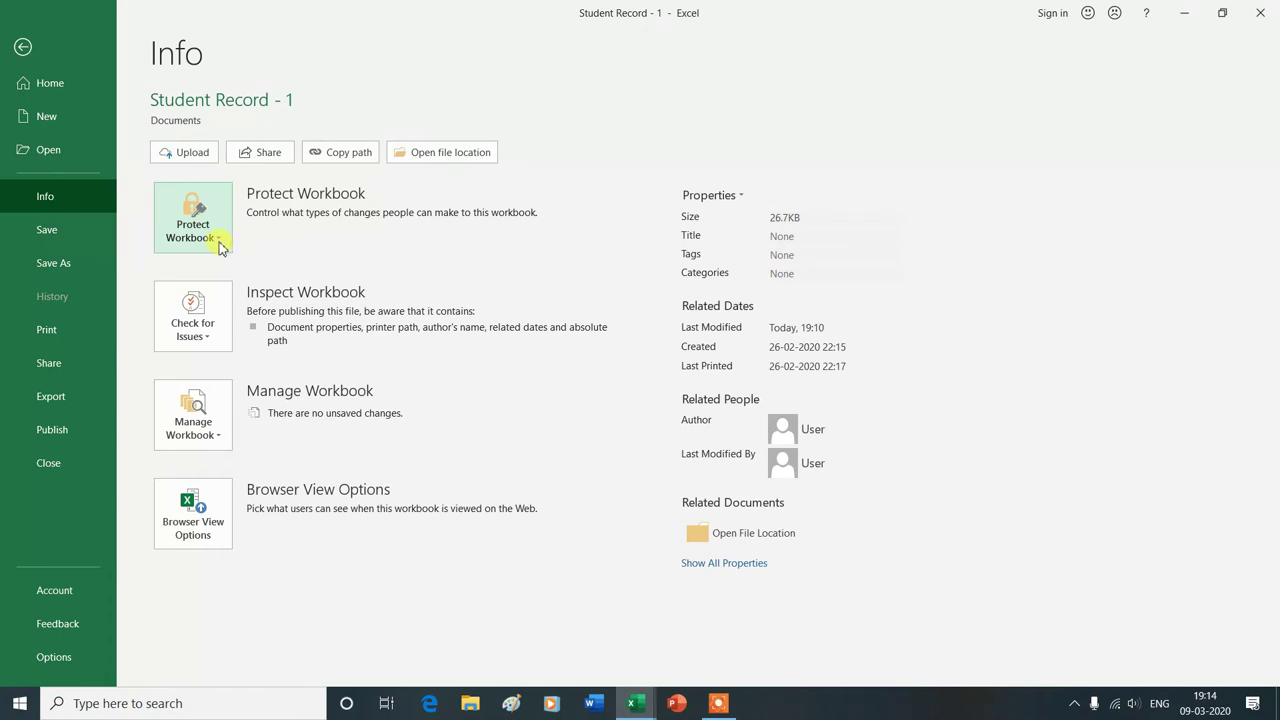
# - Encrypt Student Record - 1 with an opening password, entering and confirming it
pyautogui.click(221, 247)
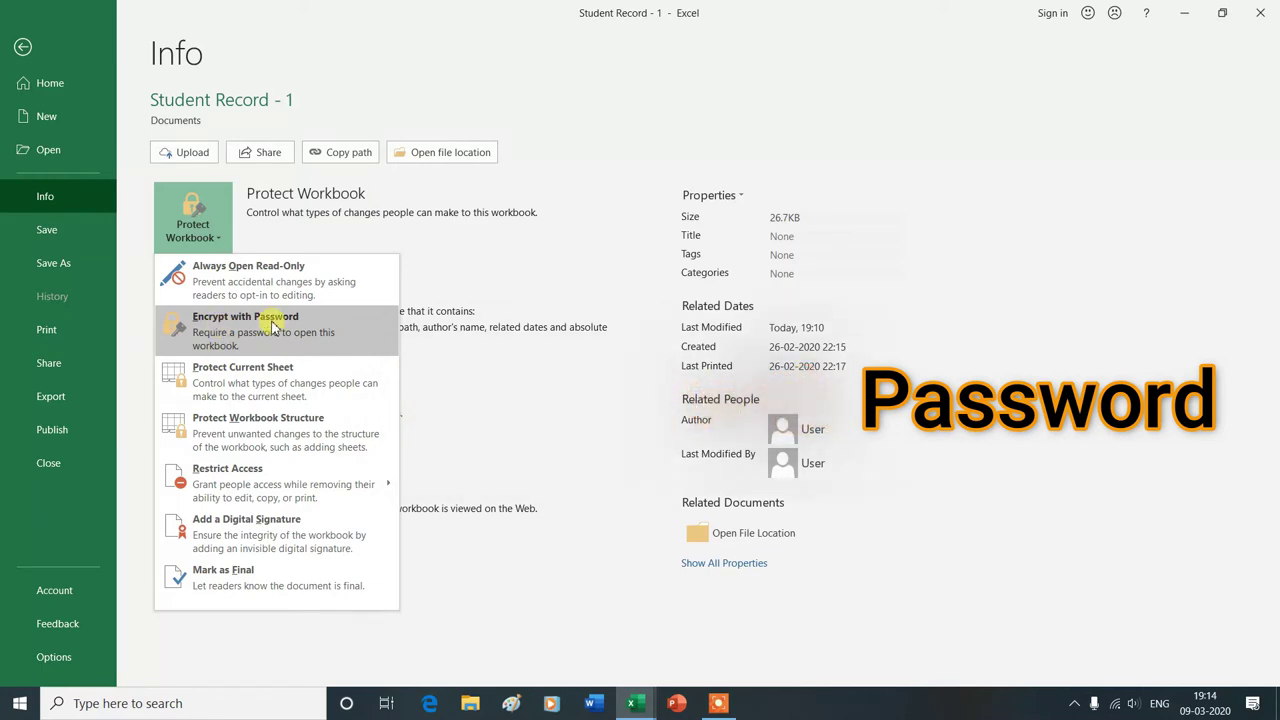
pyautogui.click(272, 327)
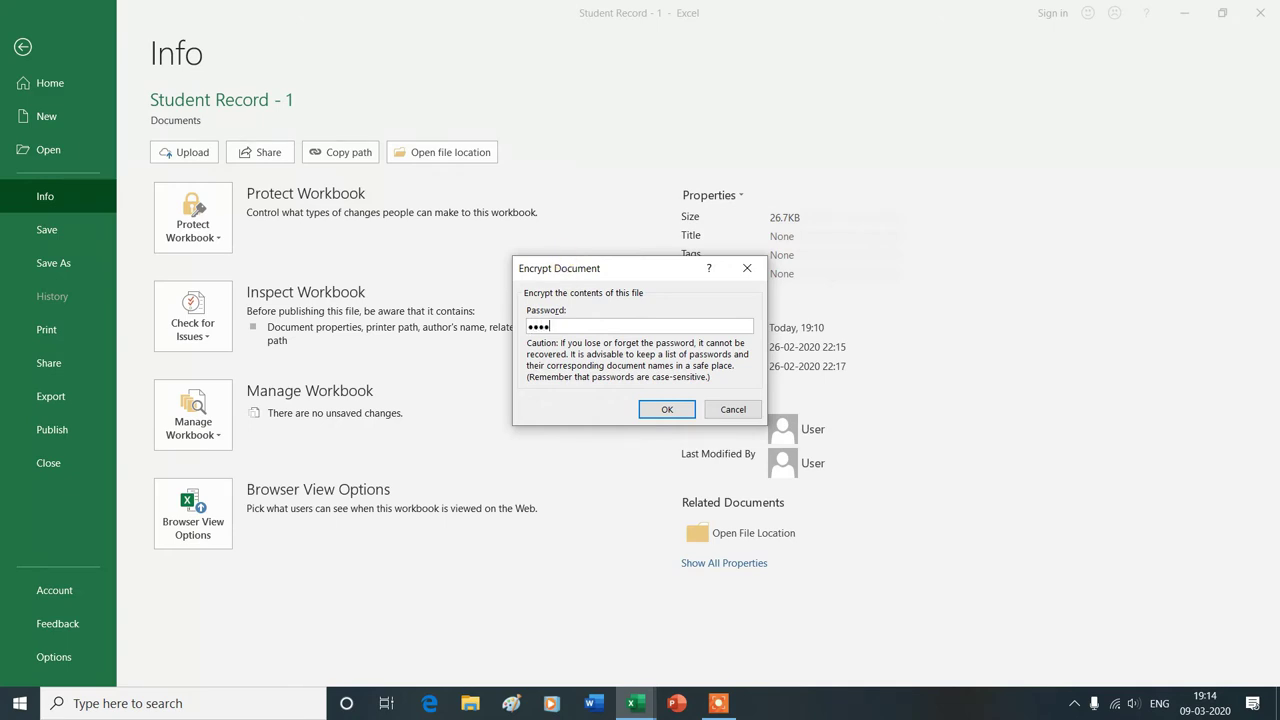
pyautogui.click(662, 409)
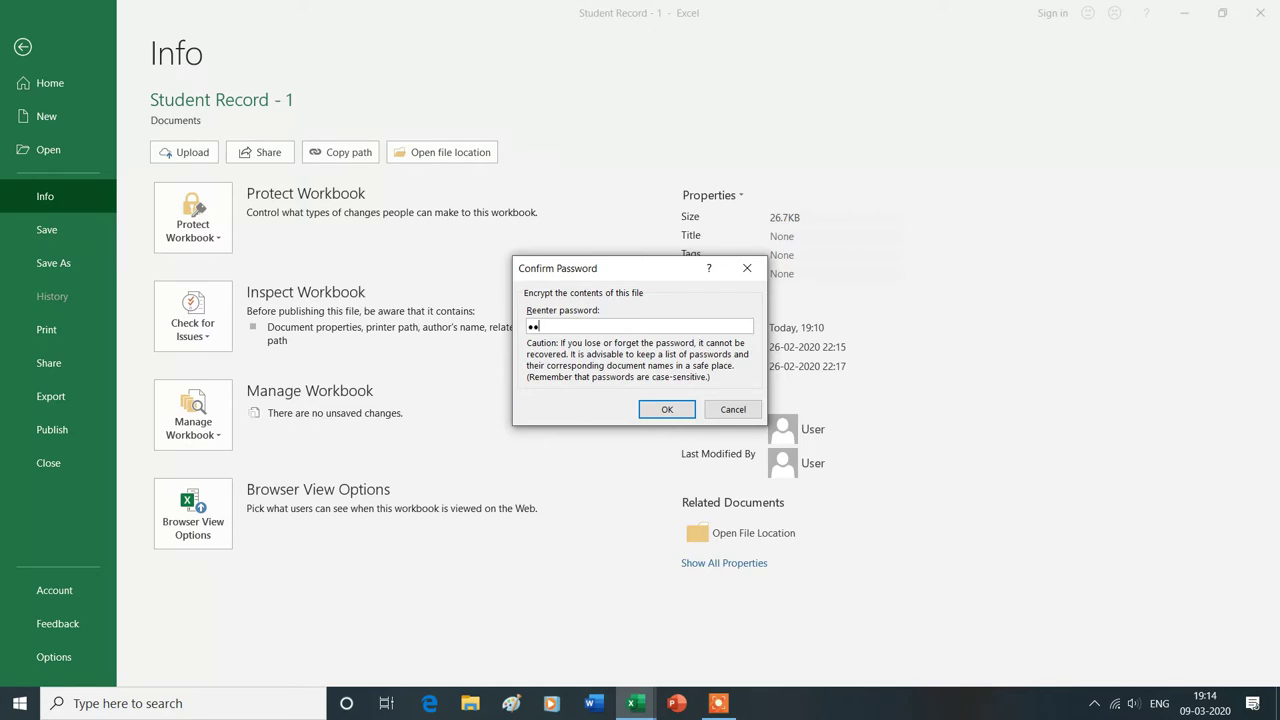
pyautogui.click(667, 412)
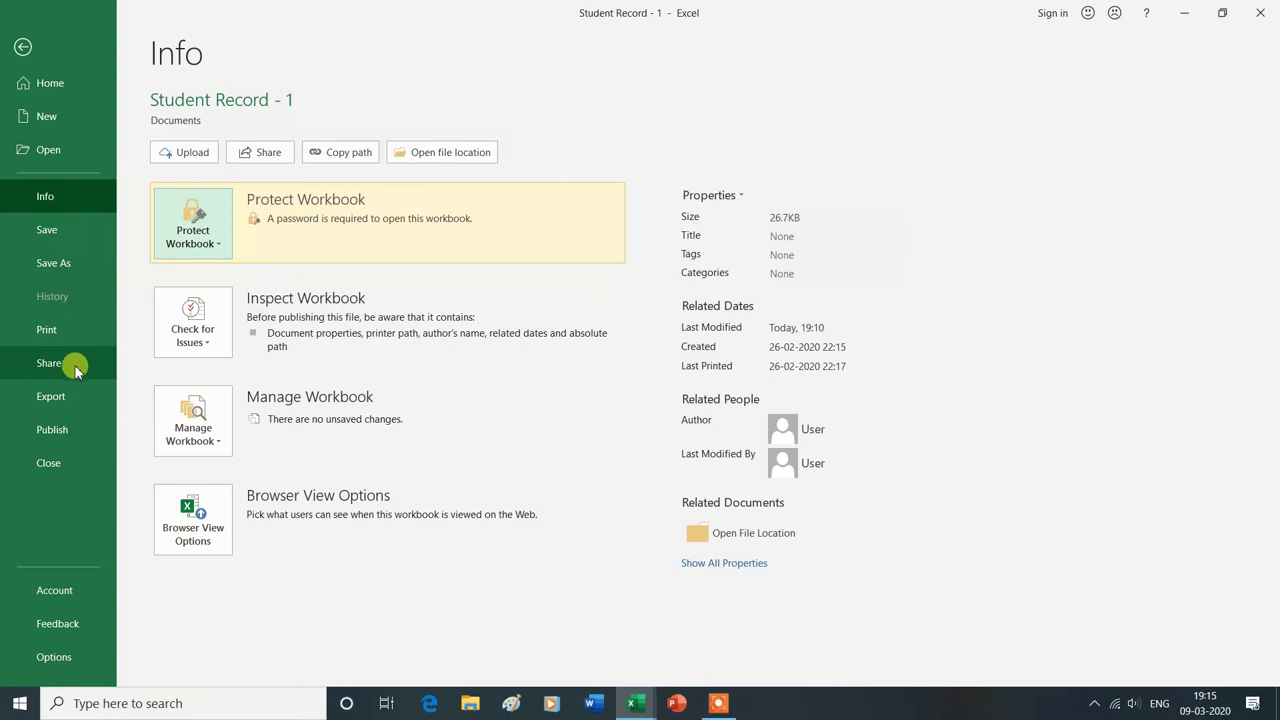
# - Save and close Student Record - 1, then reopen it from Recent by entering its password
pyautogui.click(50, 463)
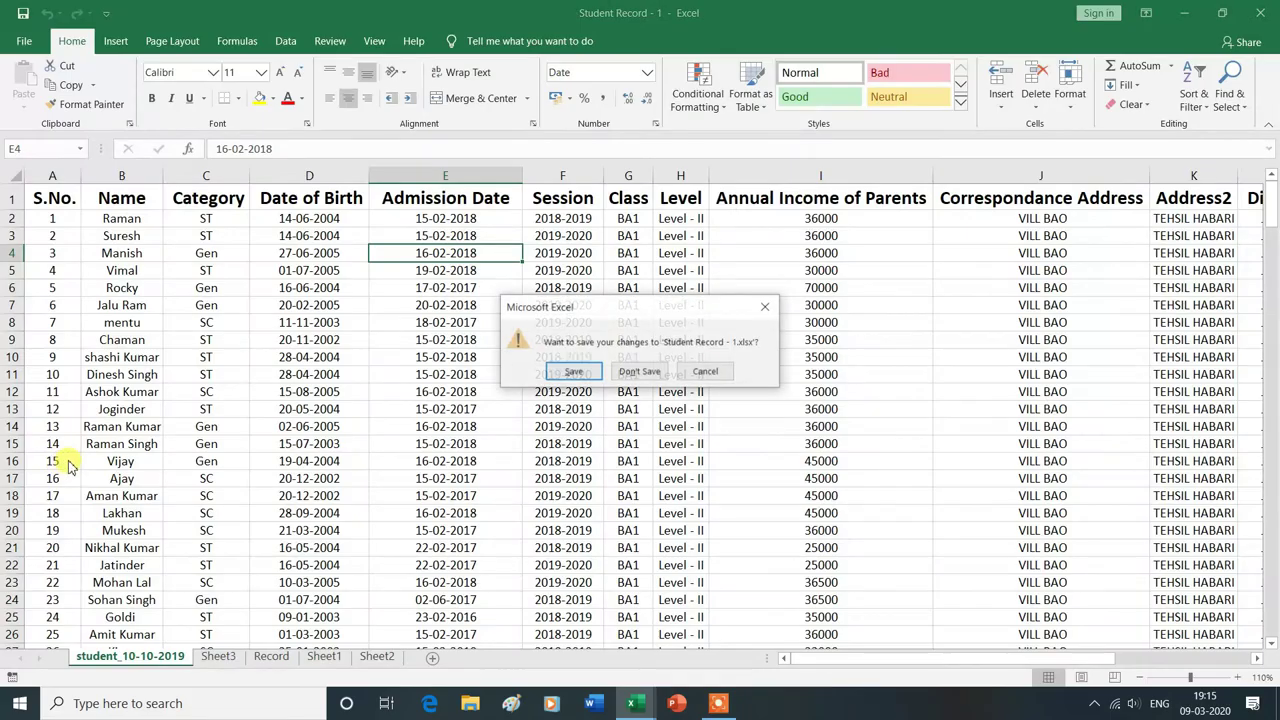
pyautogui.click(584, 375)
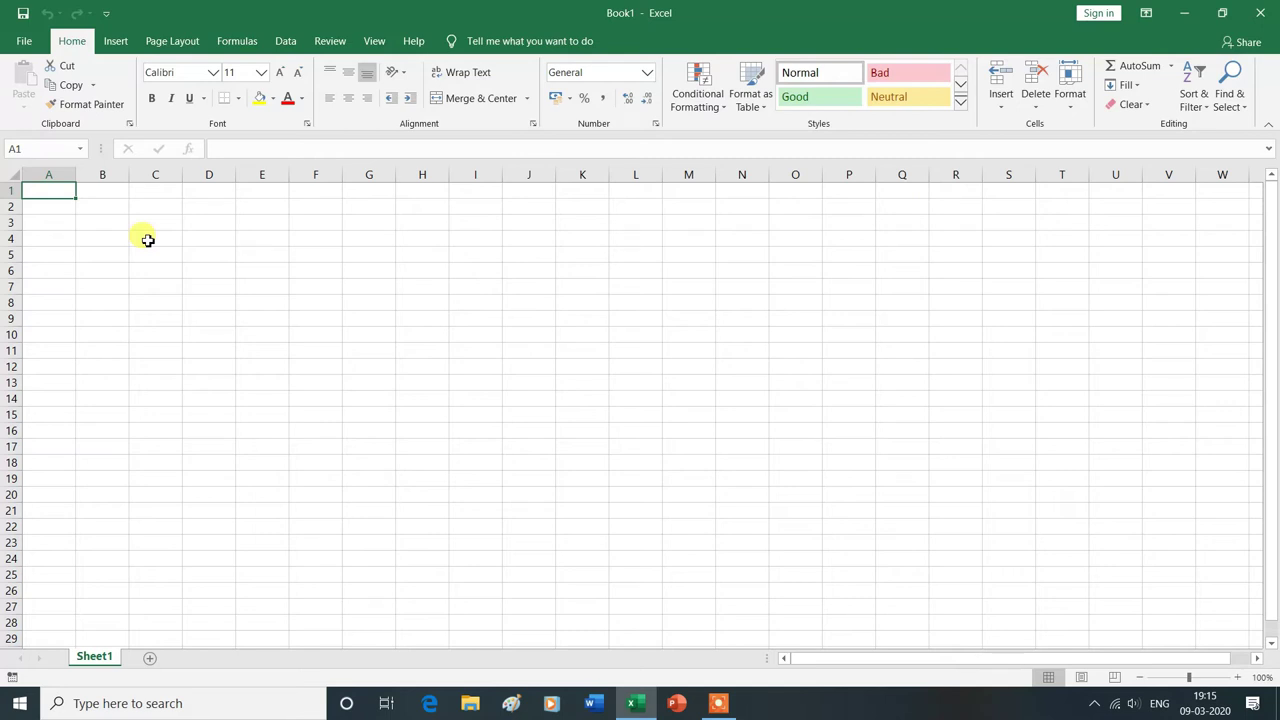
pyautogui.click(26, 43)
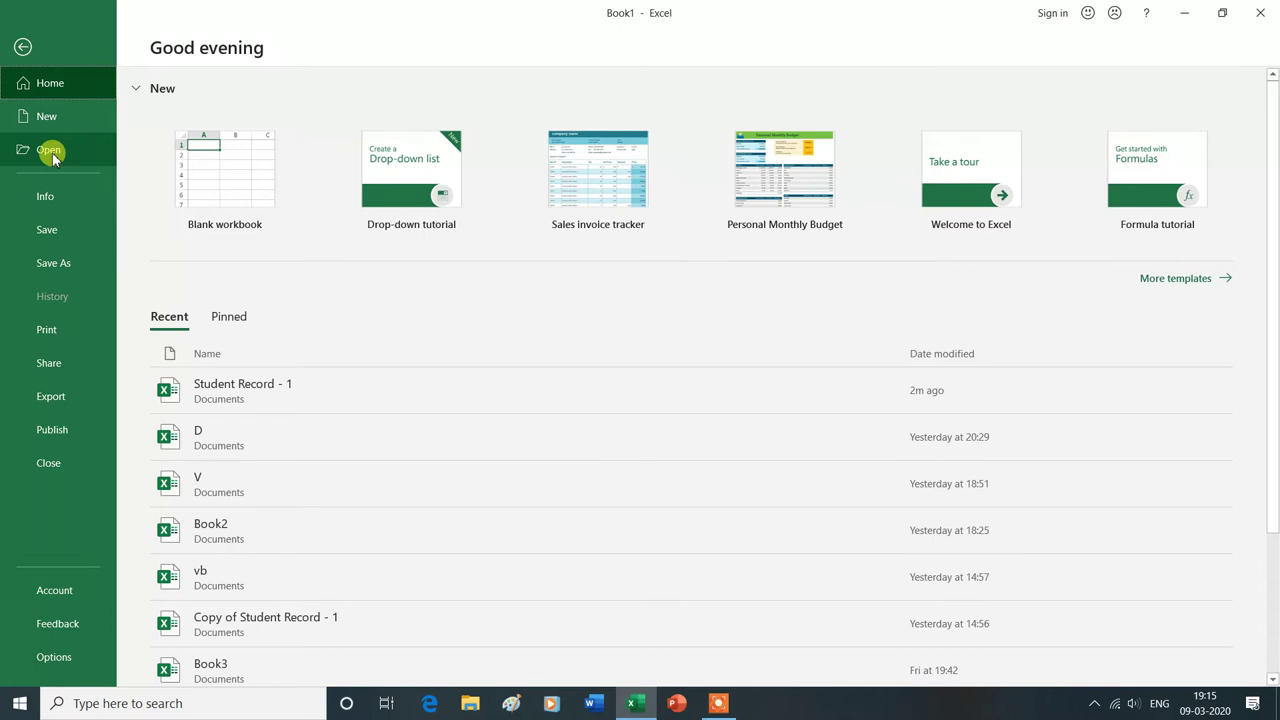
pyautogui.click(51, 152)
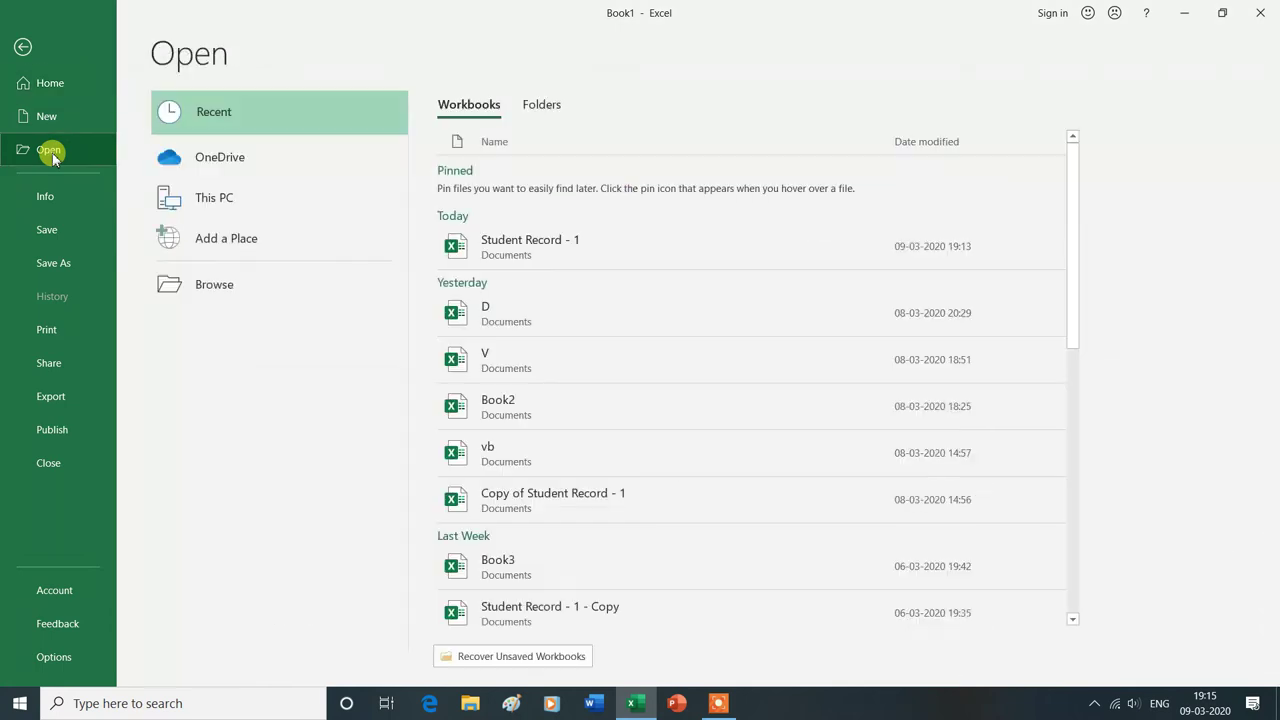
pyautogui.click(543, 245)
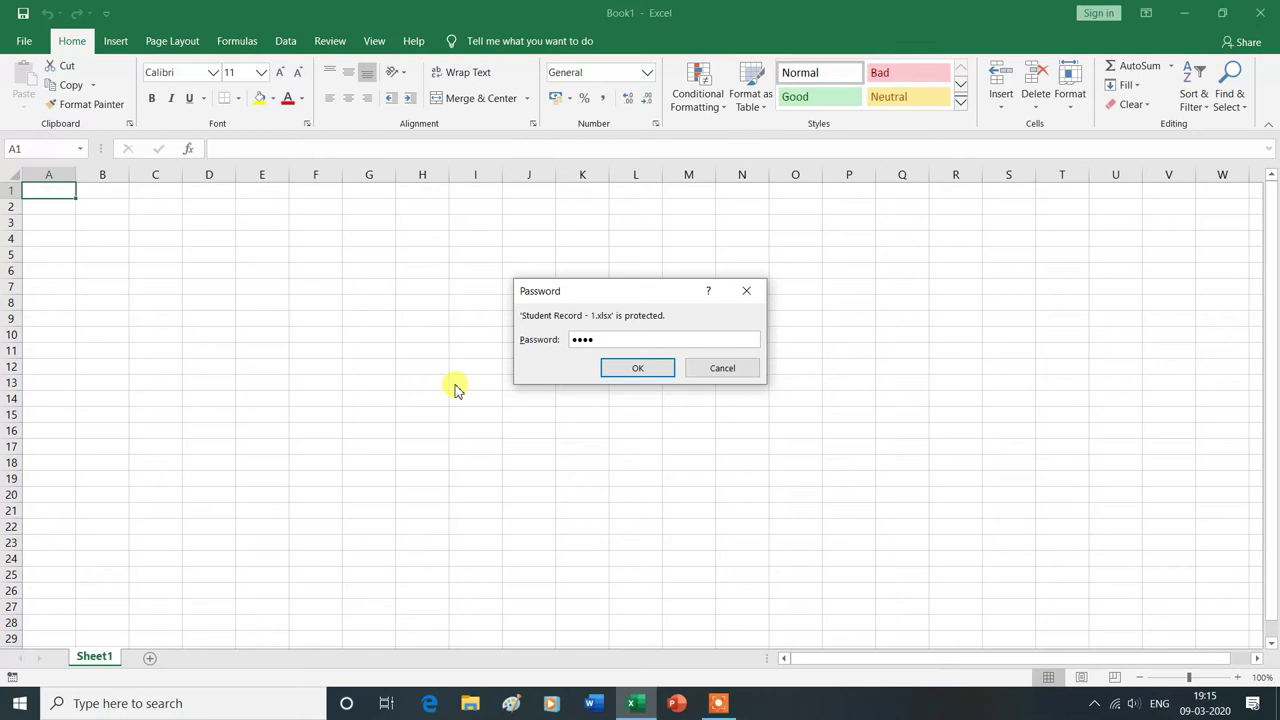
pyautogui.click(637, 370)
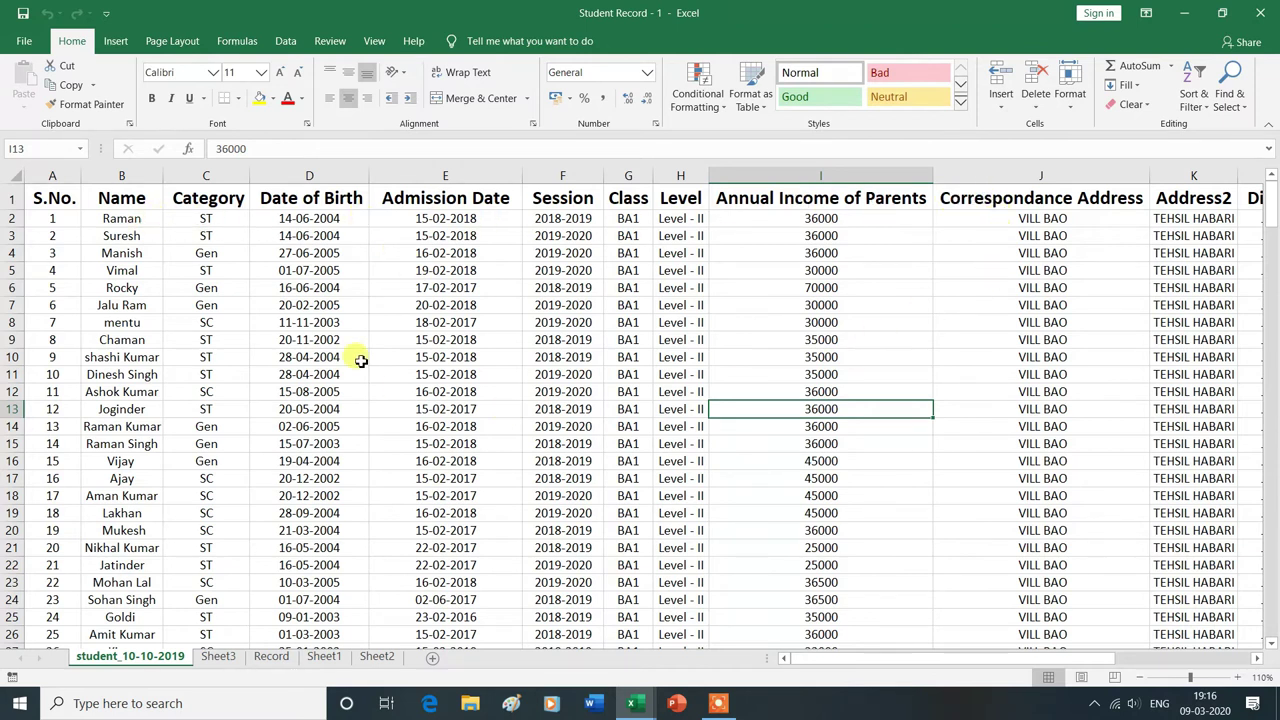
pyautogui.click(28, 44)
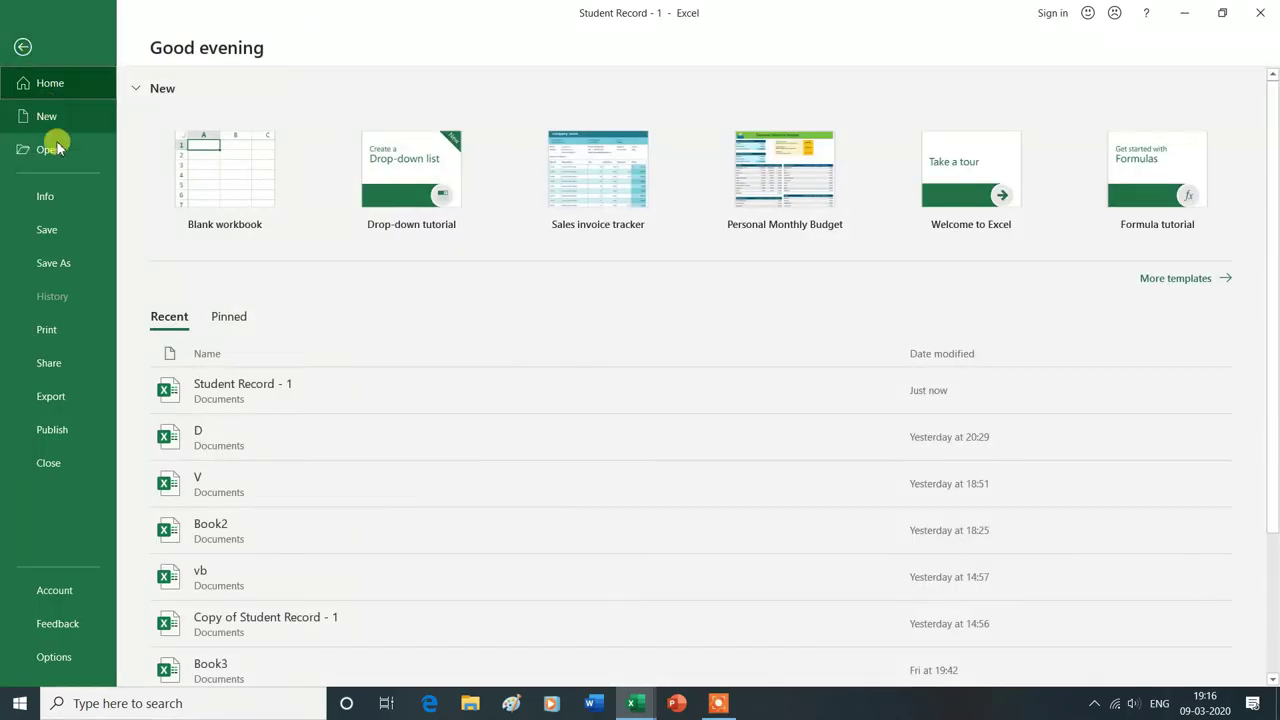
# - Clear the Encrypt with Password entry to remove the opening password
pyautogui.click(62, 195)
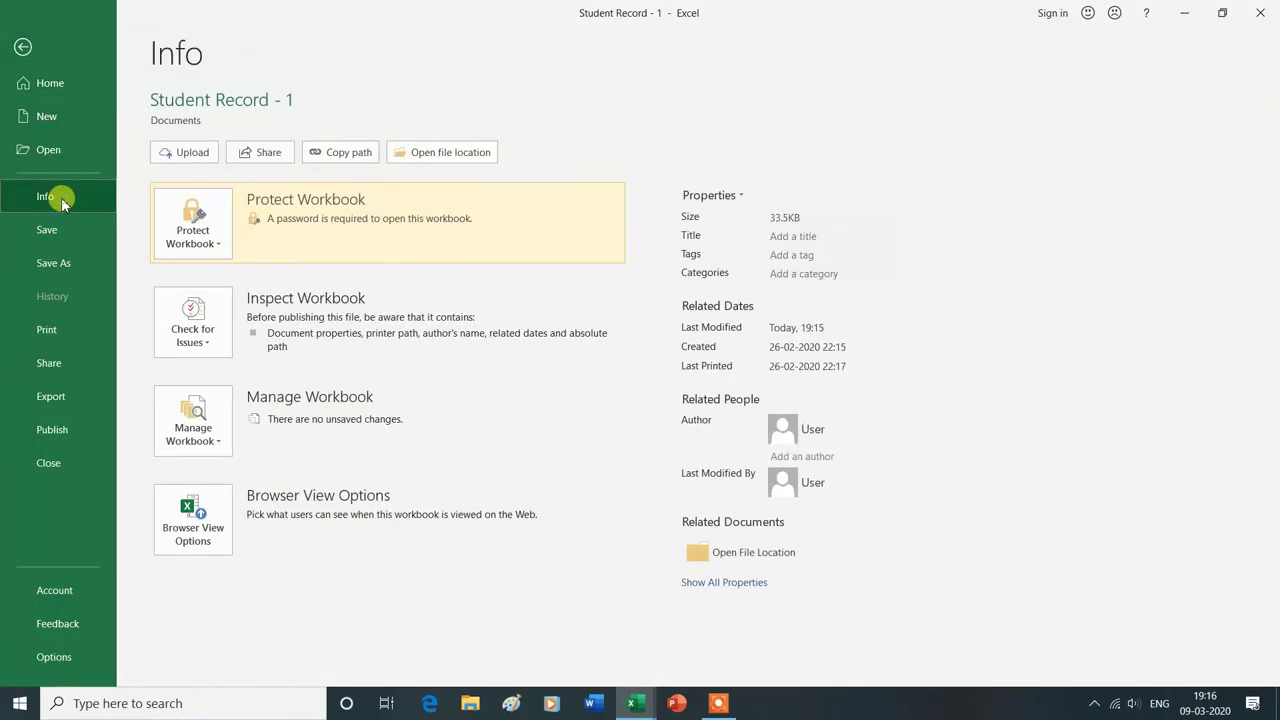
pyautogui.click(221, 250)
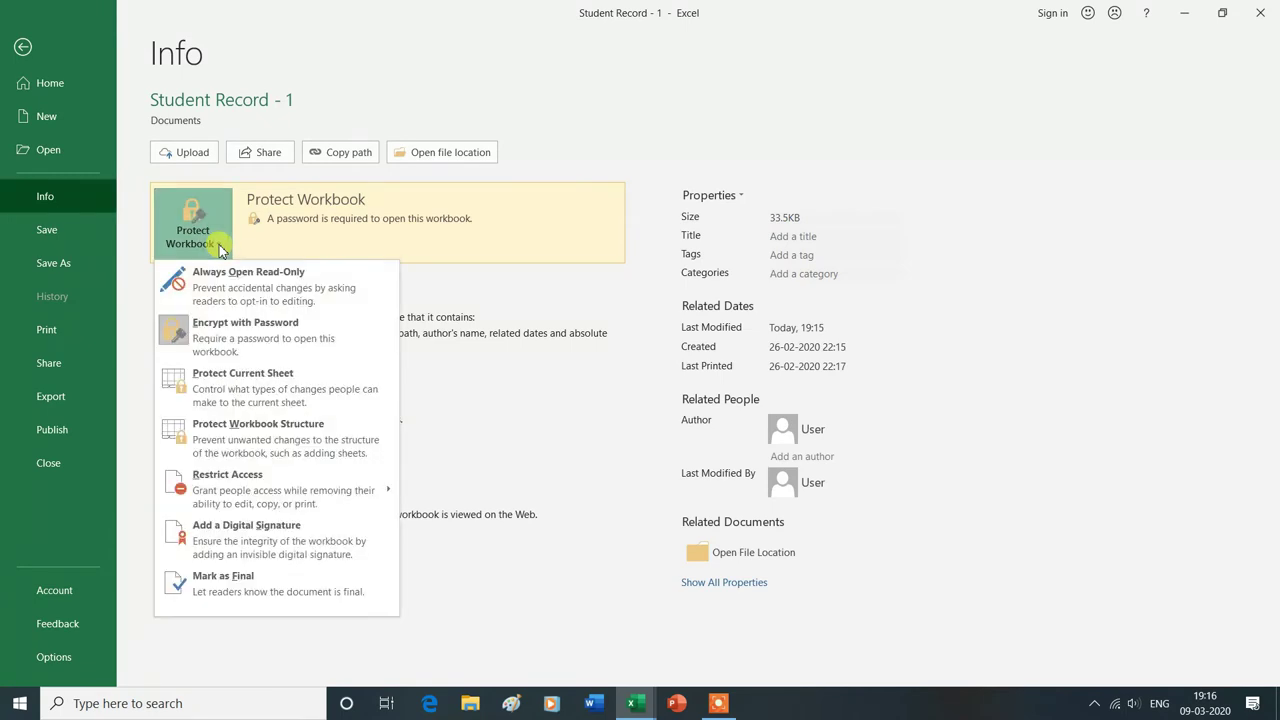
pyautogui.click(226, 337)
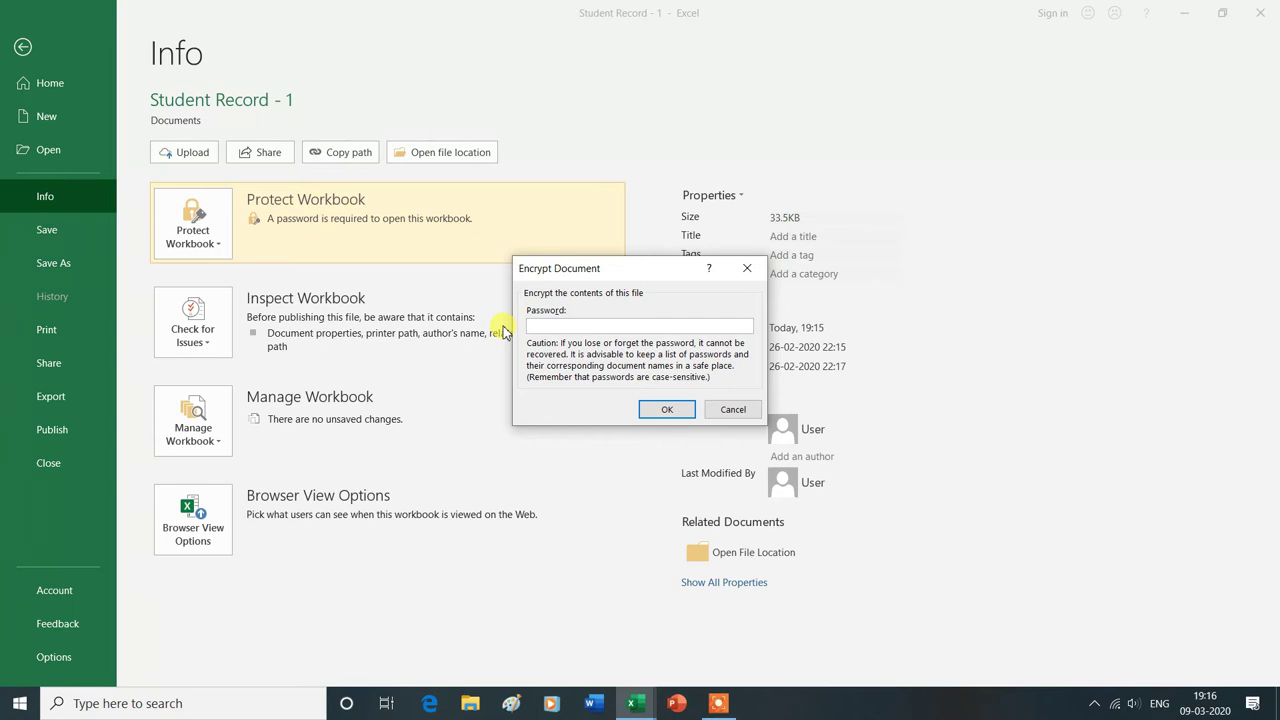
pyautogui.click(668, 409)
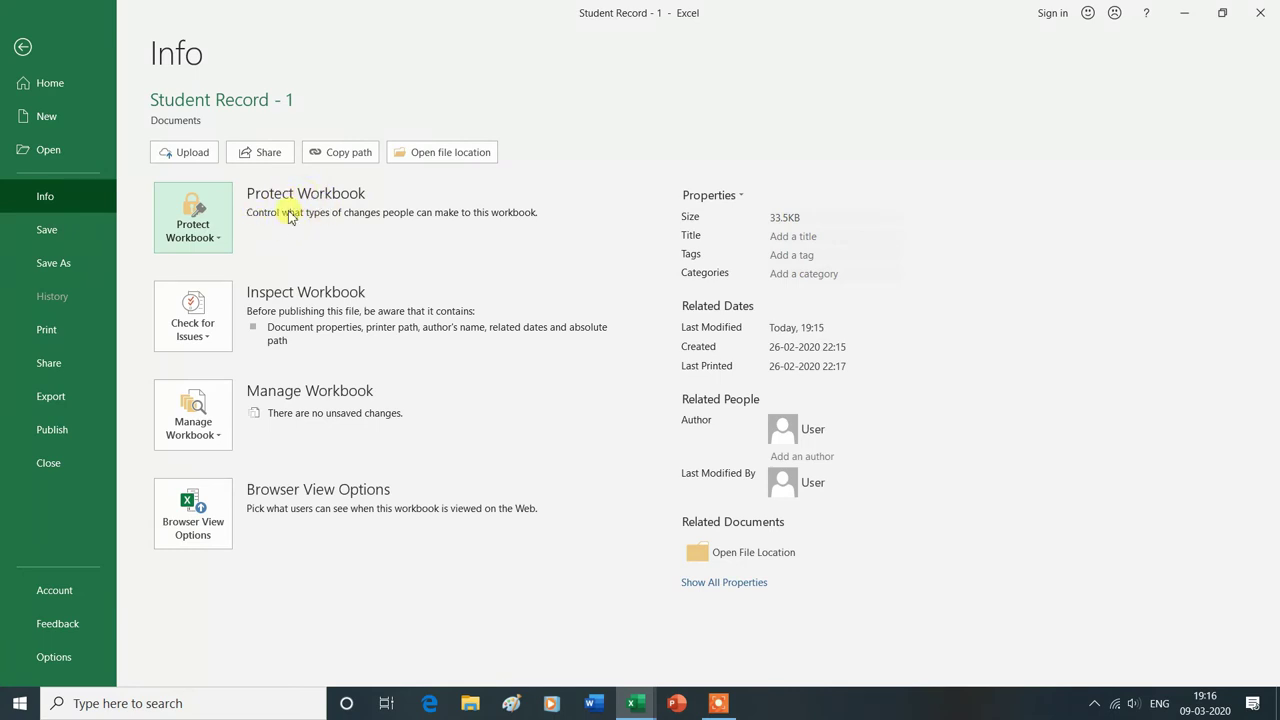
# - Close Student Record - 1, saving the changes
pyautogui.click(48, 462)
pyautogui.click(573, 371)
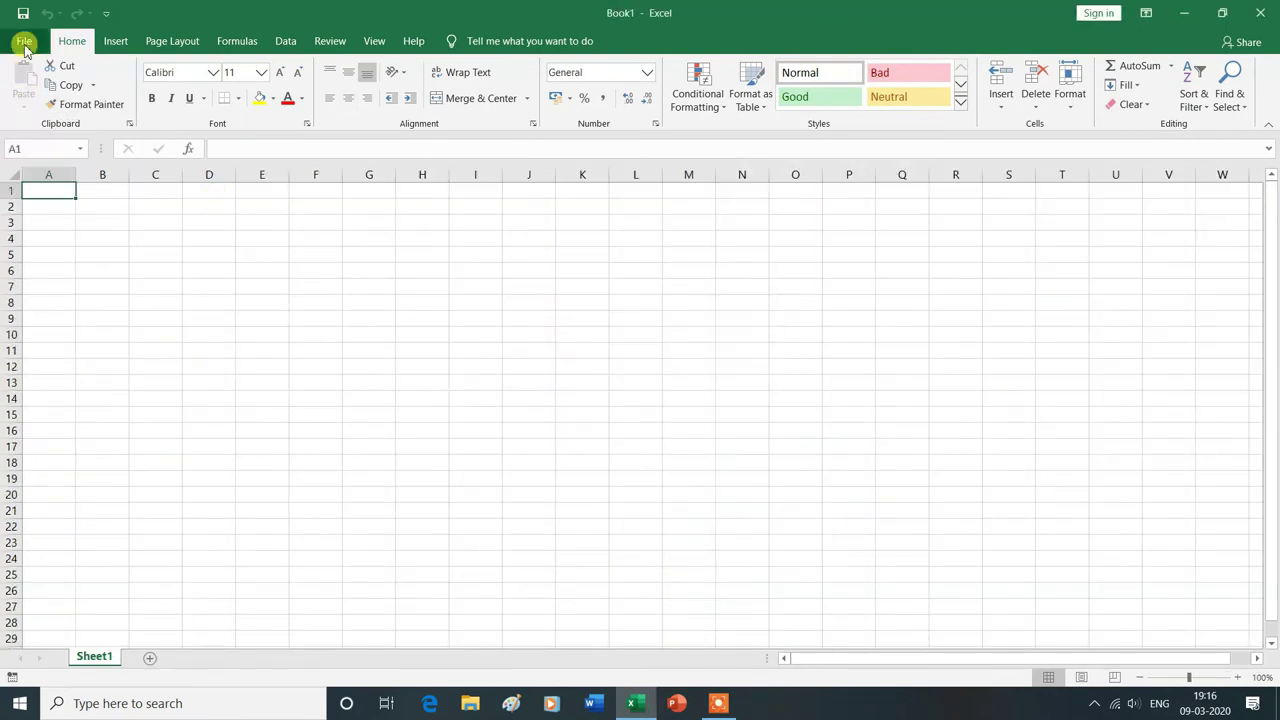
pyautogui.click(24, 42)
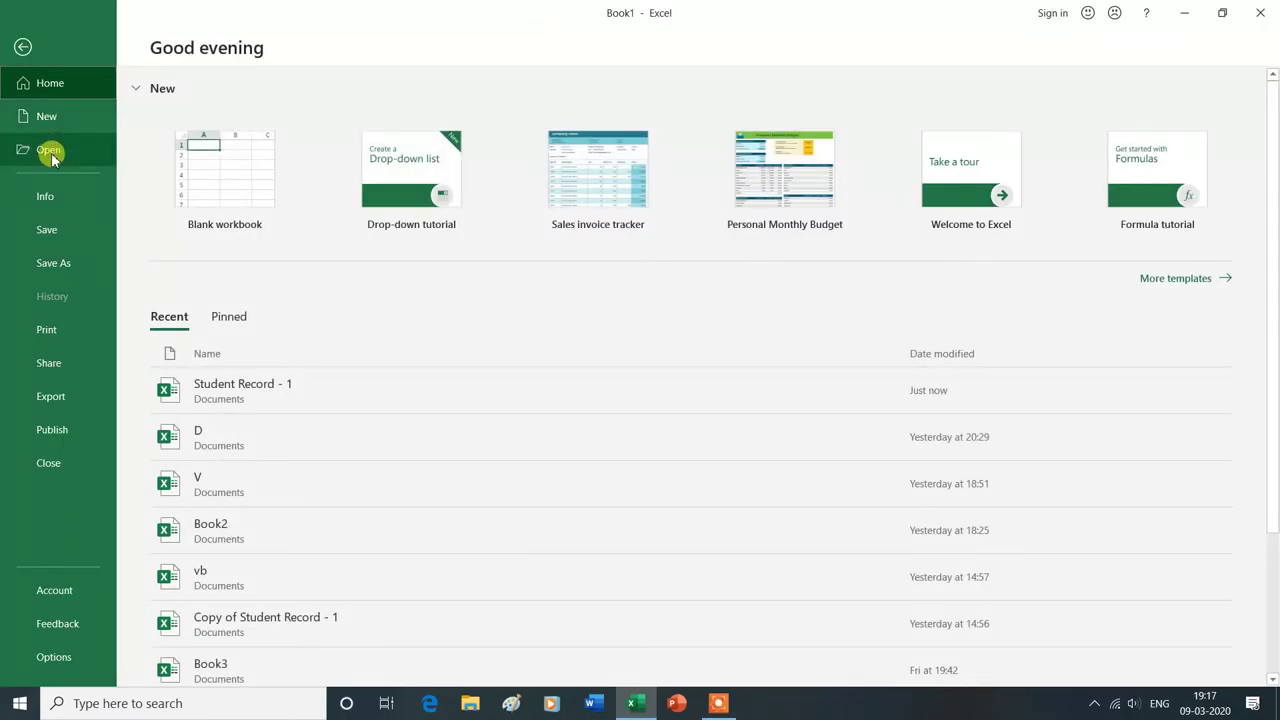
# - Reopen Student Record - 1 from the Recent workbooks list
pyautogui.click(51, 152)
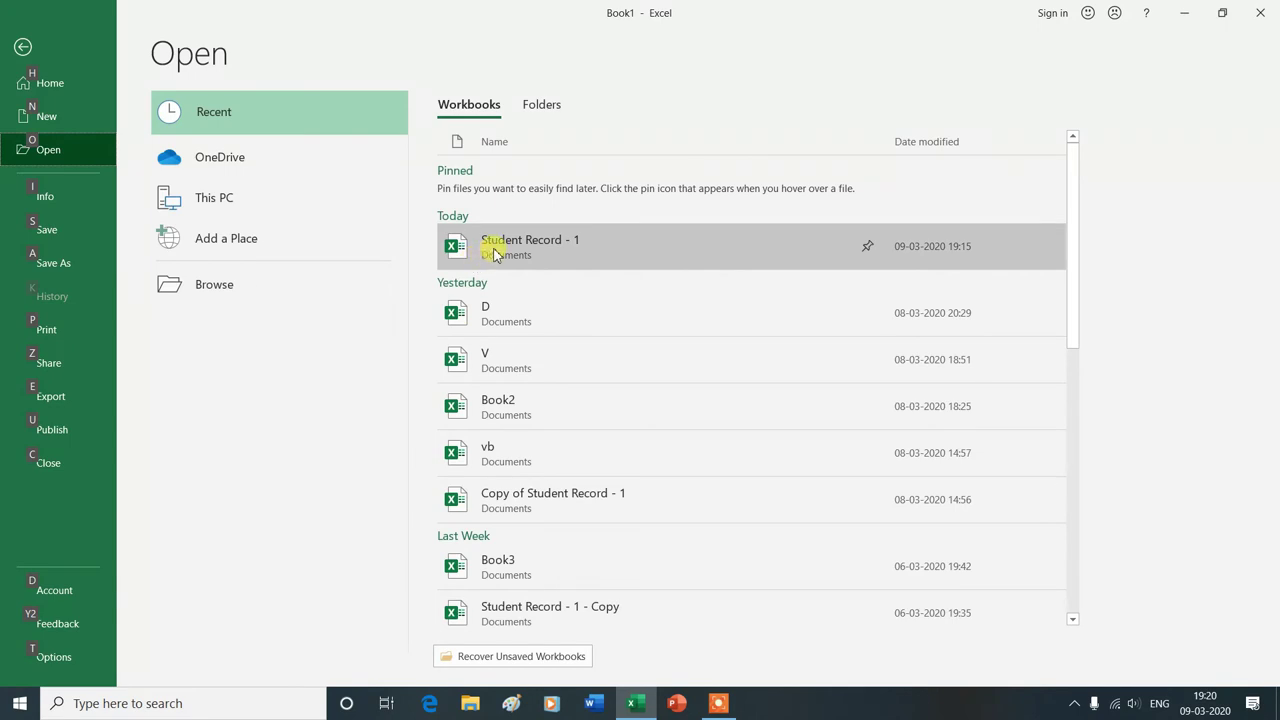
pyautogui.click(555, 249)
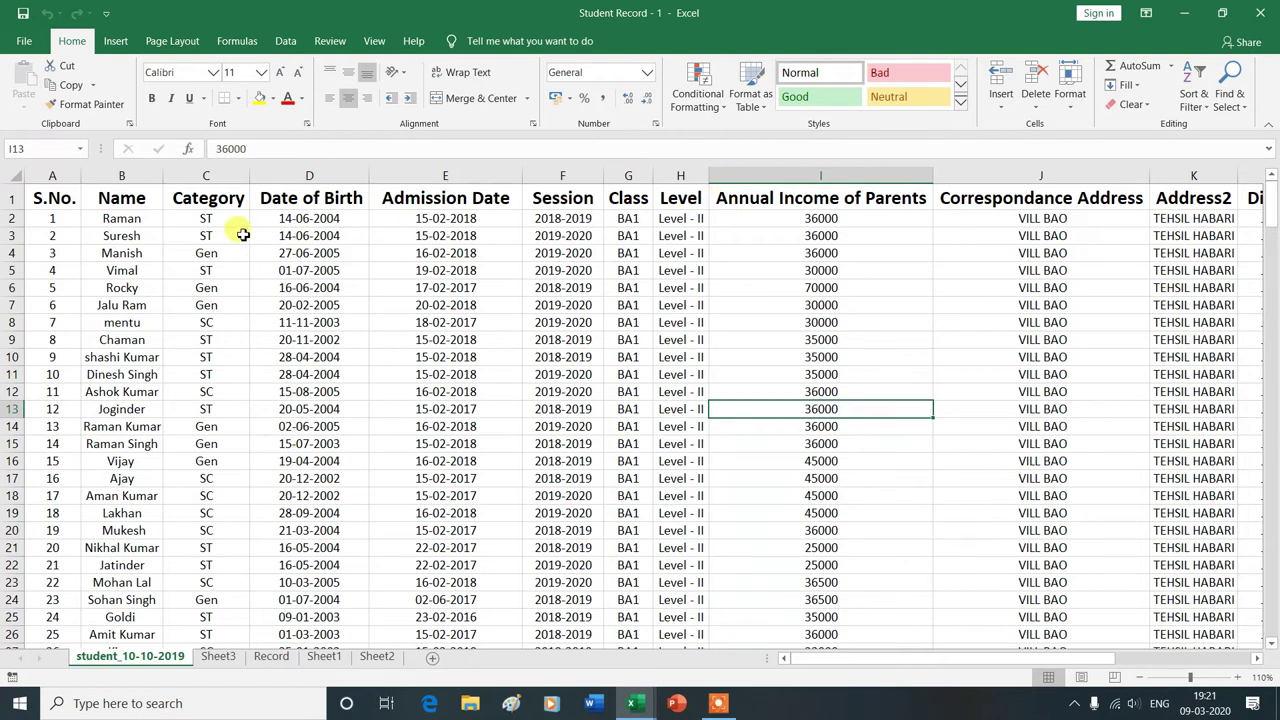
pyautogui.click(22, 46)
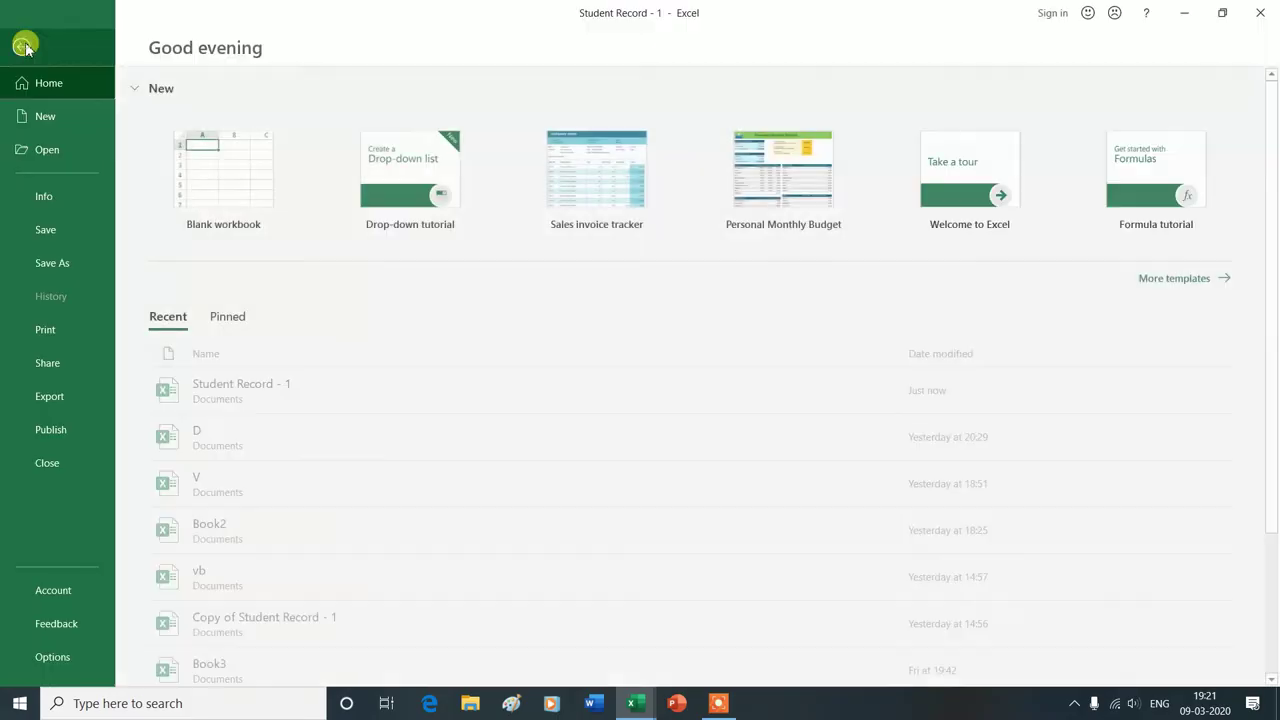
# - Glance at the Protect Workbook options without changing them, then show the Record sheet
pyautogui.click(66, 200)
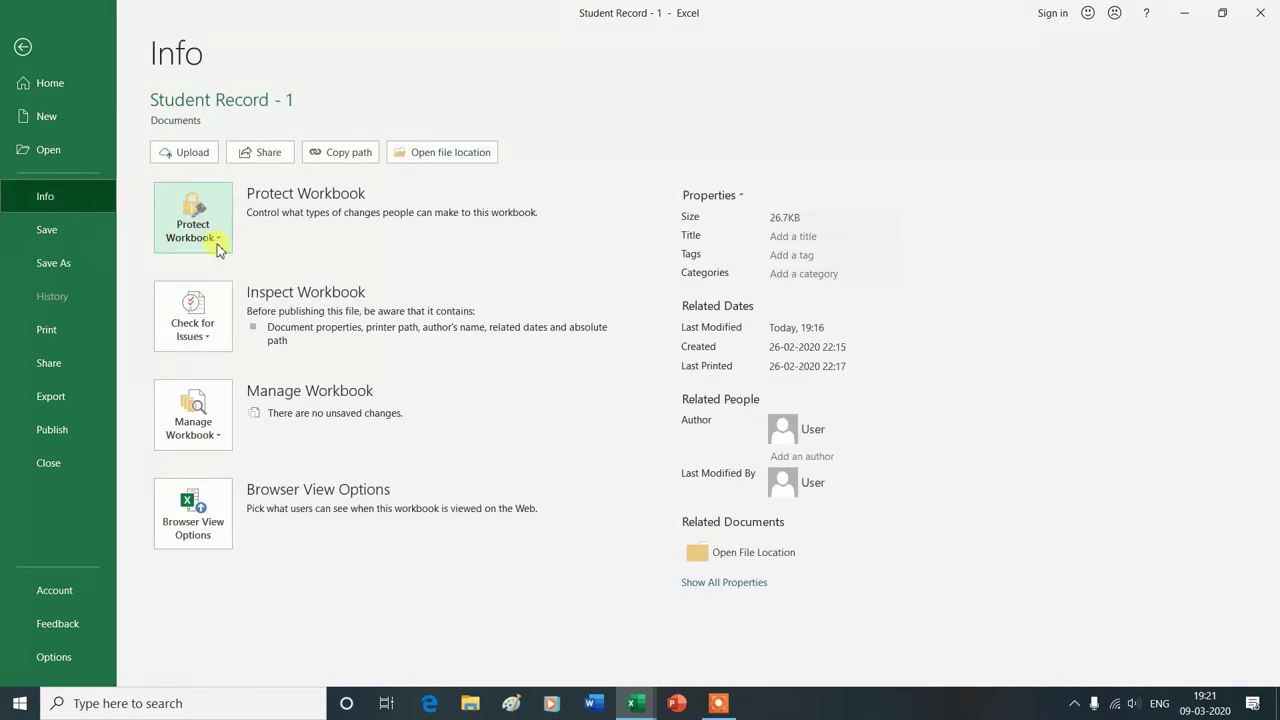
pyautogui.click(221, 245)
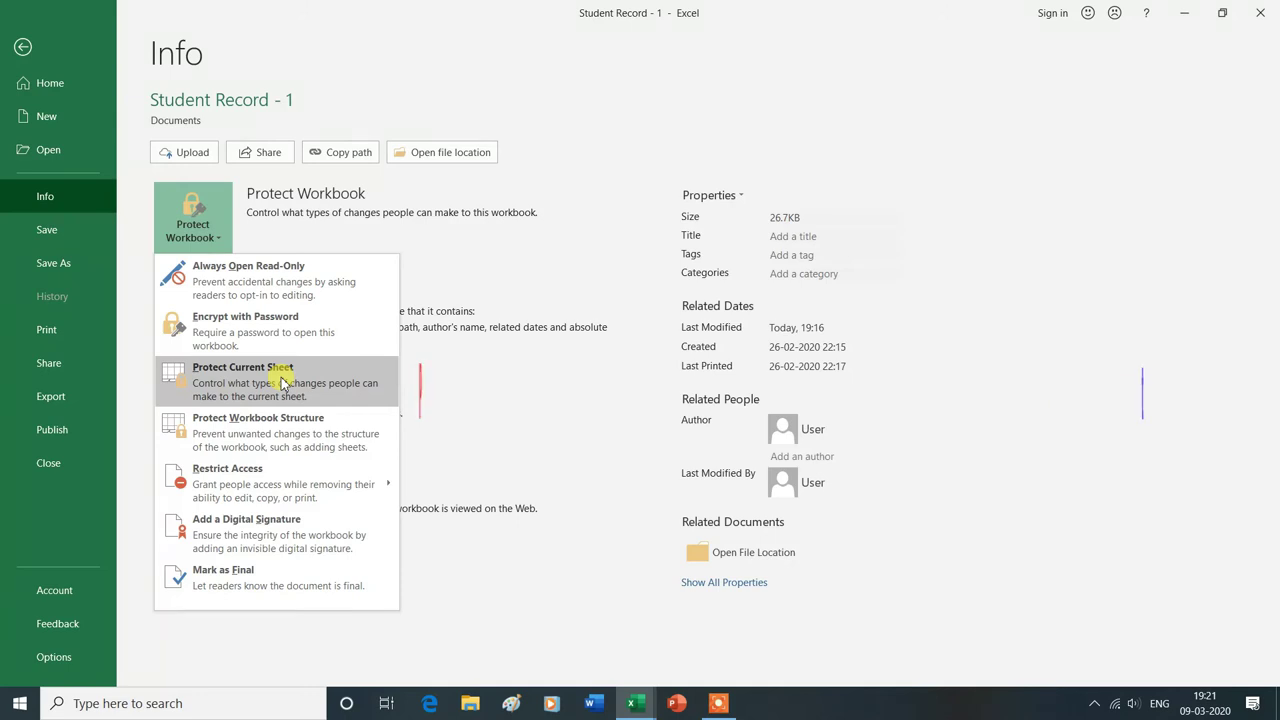
pyautogui.click(23, 47)
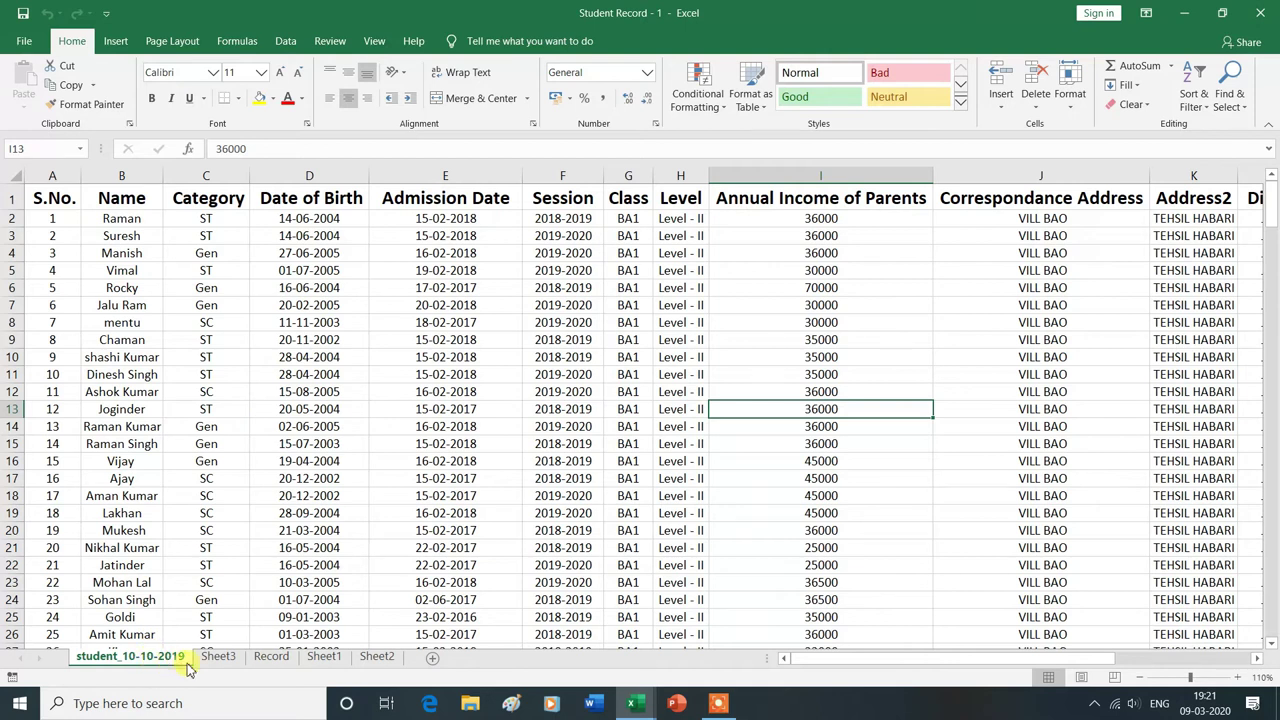
pyautogui.click(271, 658)
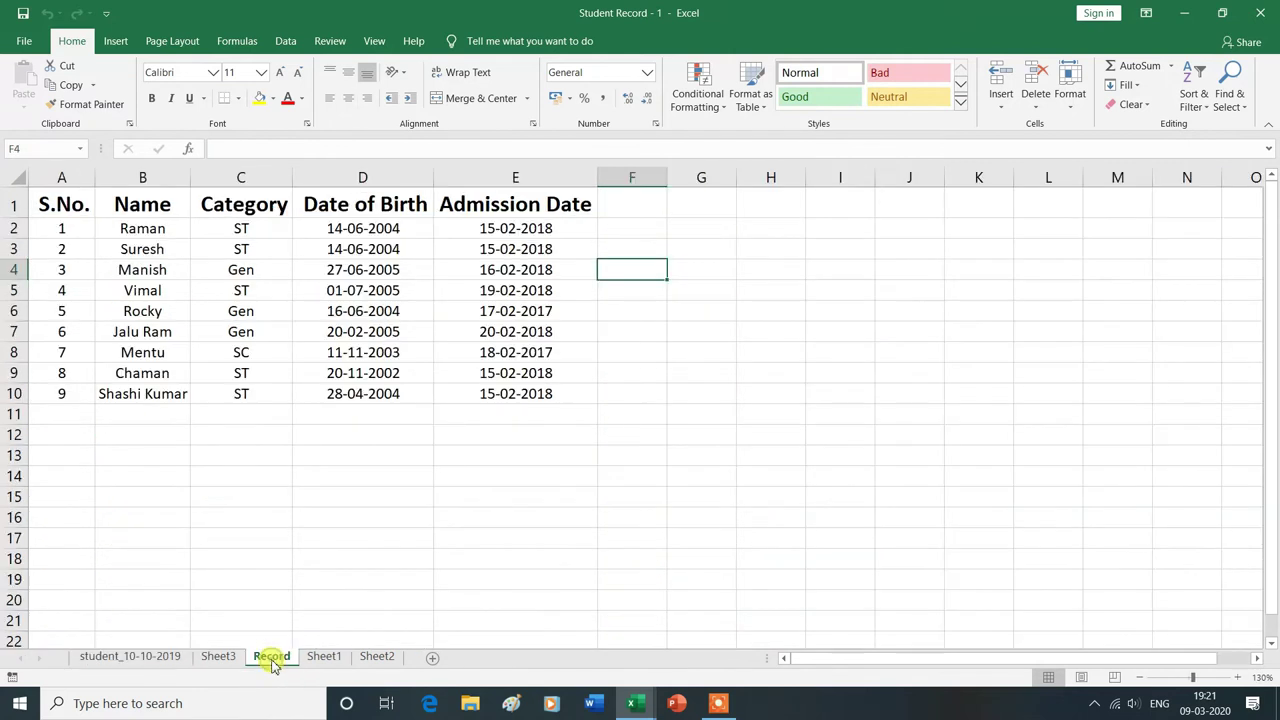
pyautogui.click(170, 658)
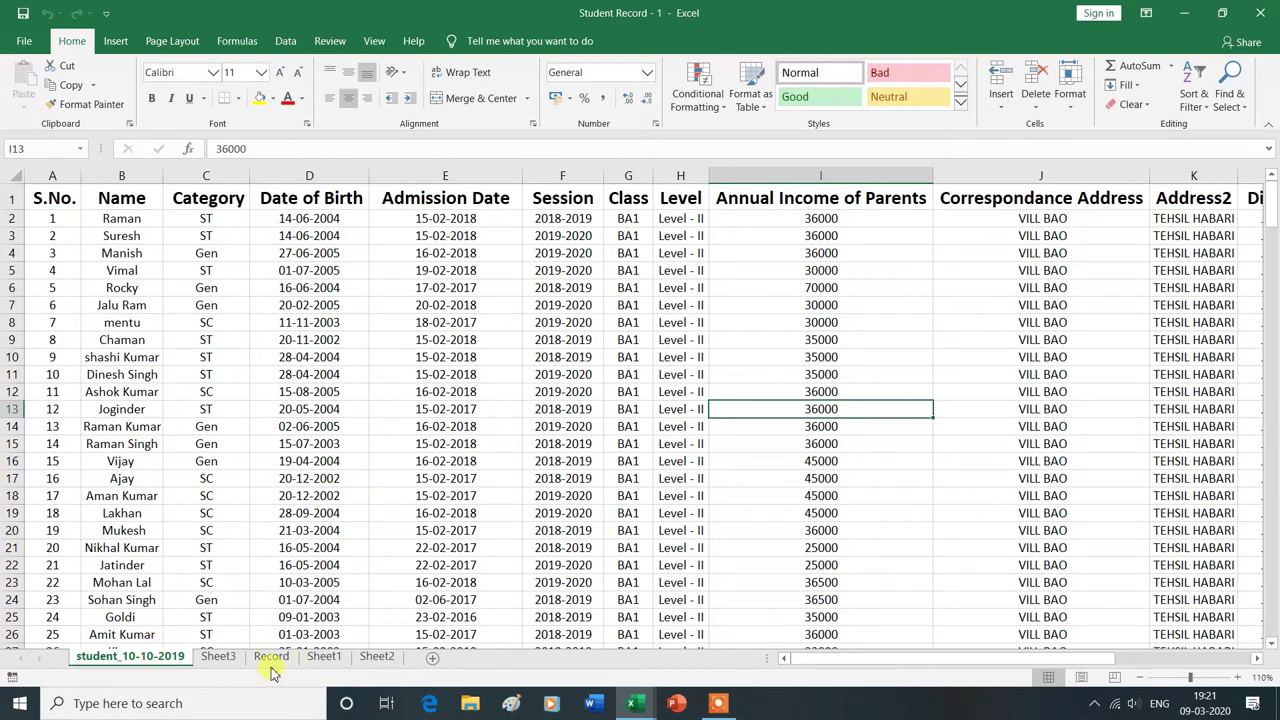
pyautogui.click(226, 658)
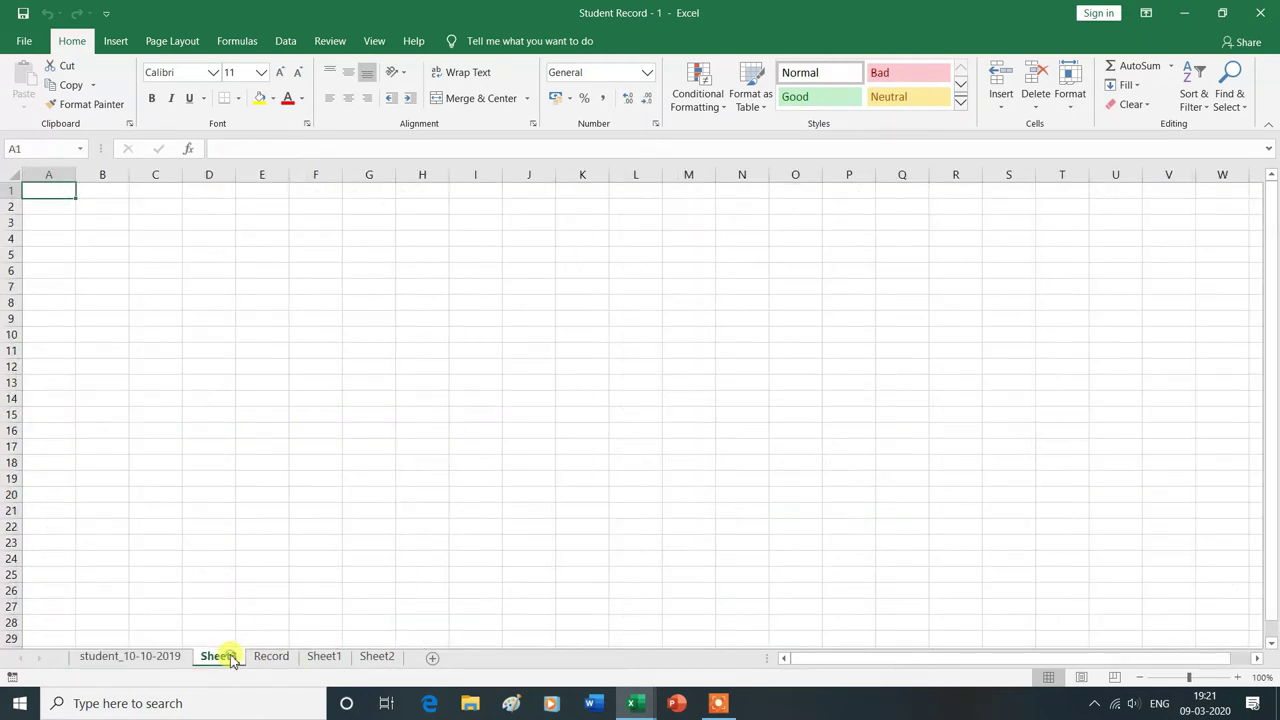
pyautogui.click(268, 660)
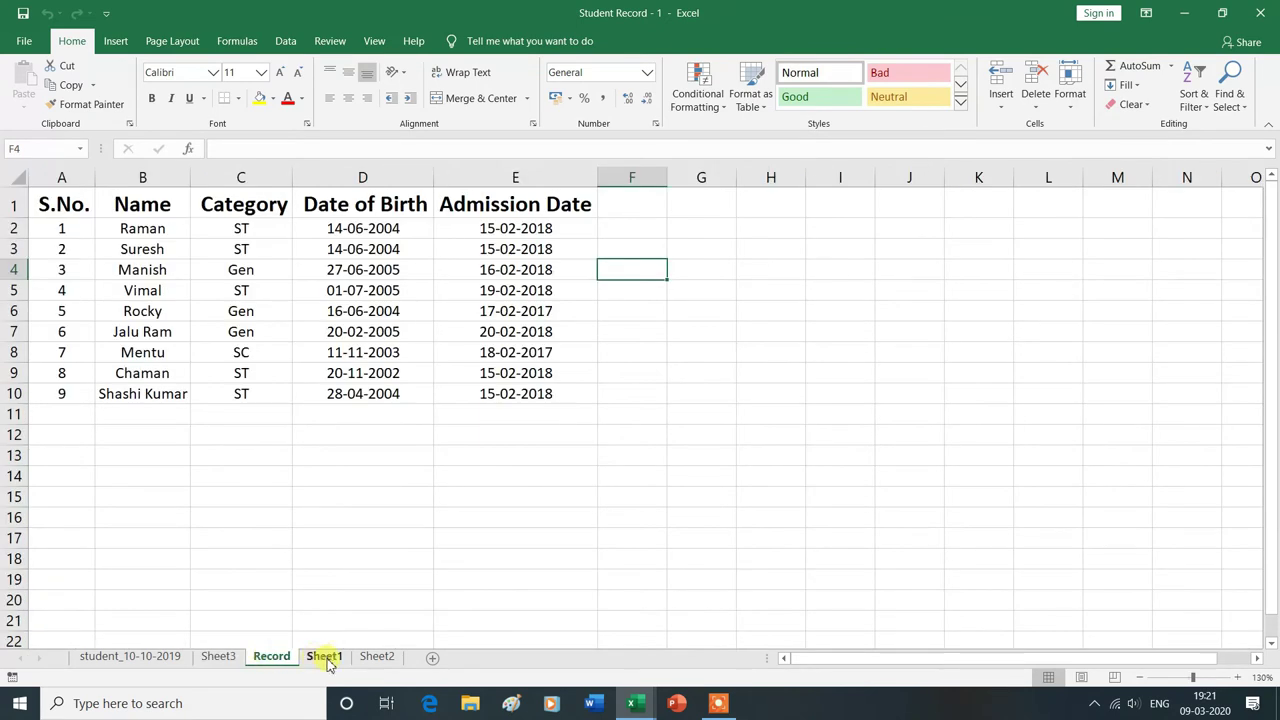
pyautogui.click(376, 658)
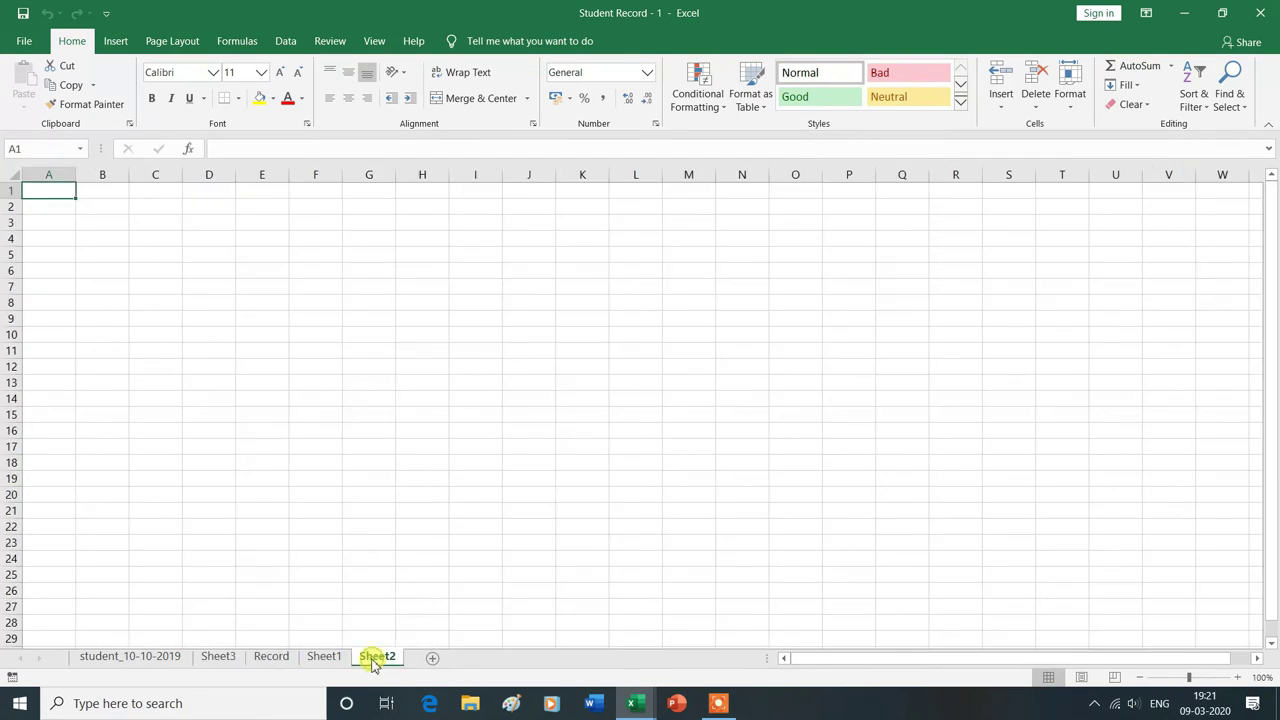
pyautogui.click(276, 660)
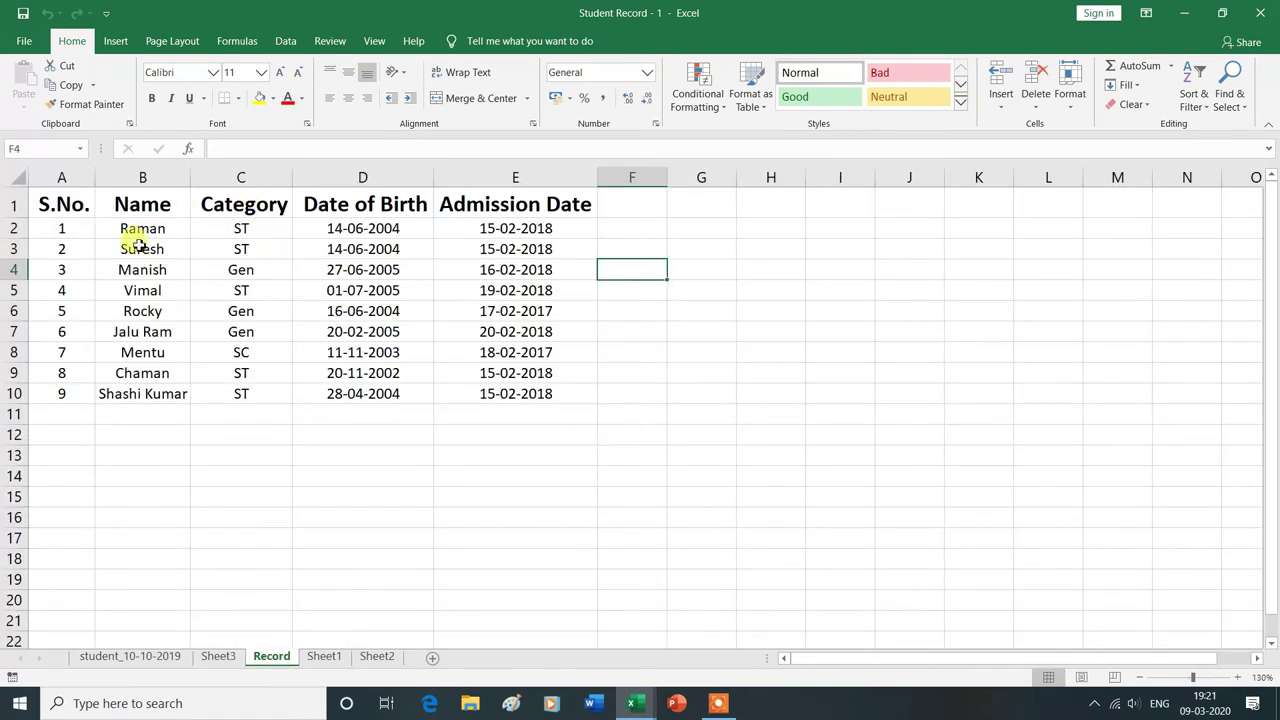
pyautogui.click(141, 665)
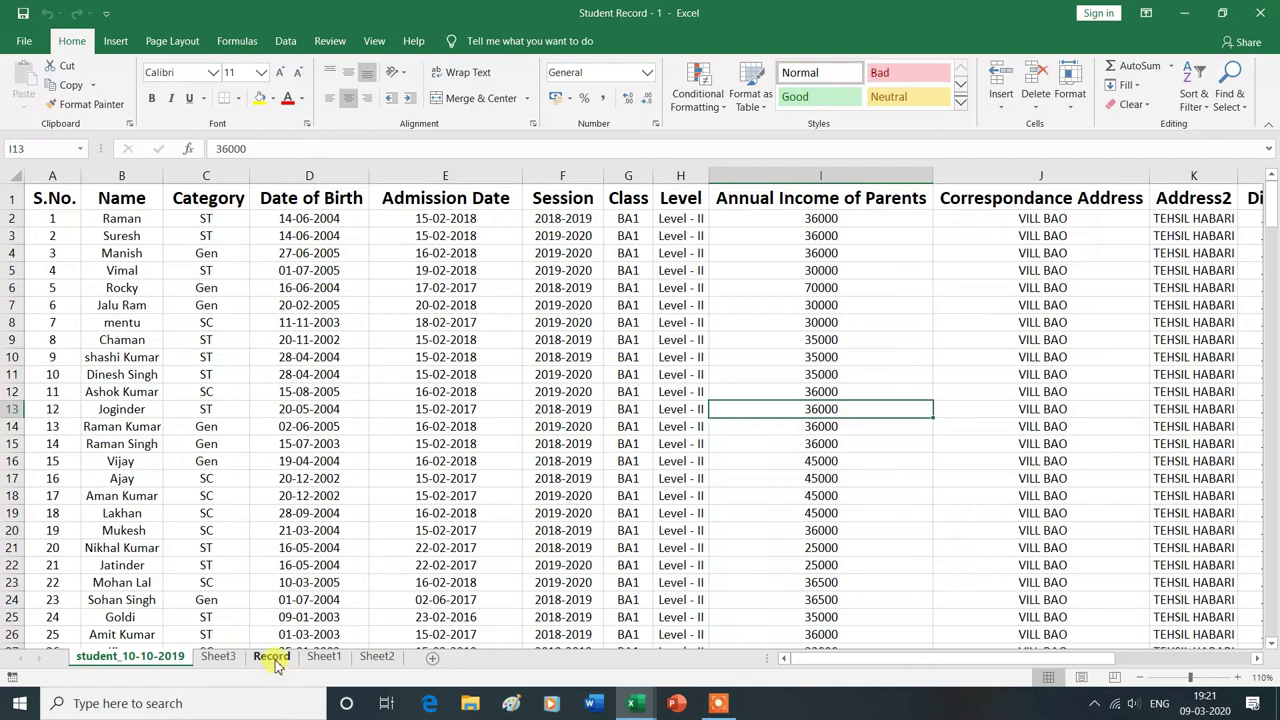
pyautogui.scroll(2, 278, 666)
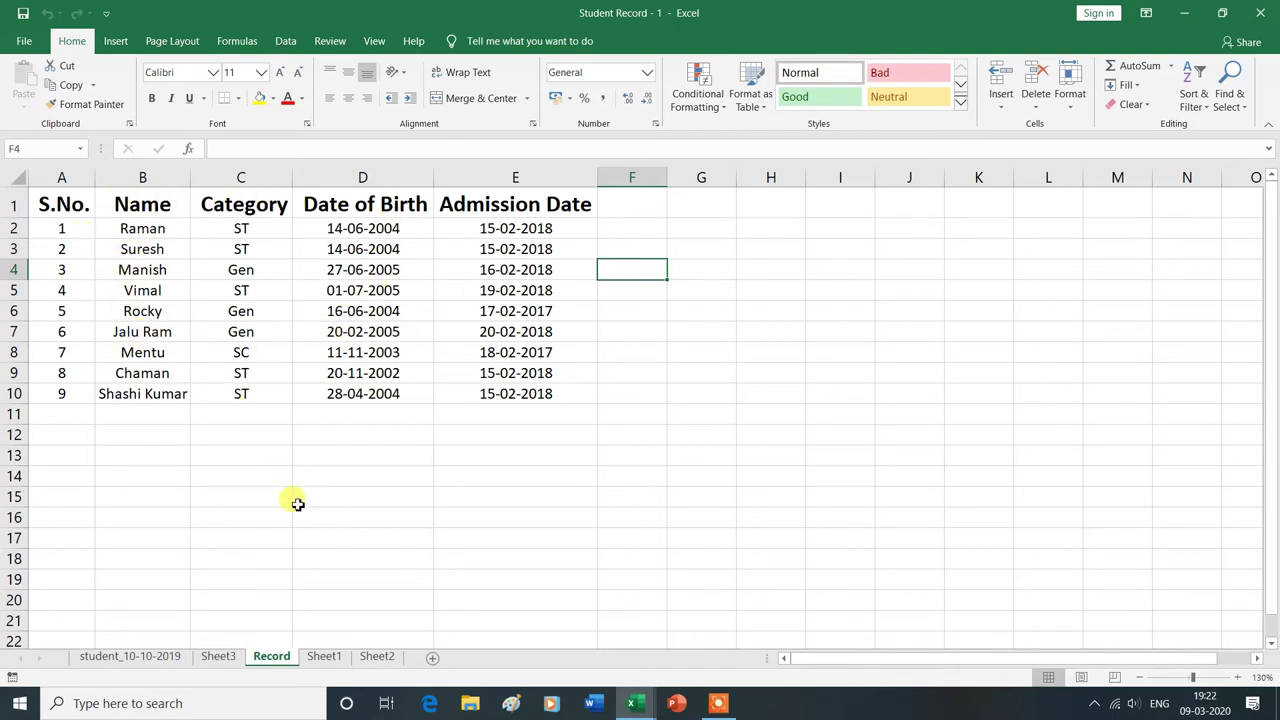
# - Lock the Record sheet with Protect Current Sheet, entering and confirming a password
pyautogui.click(24, 44)
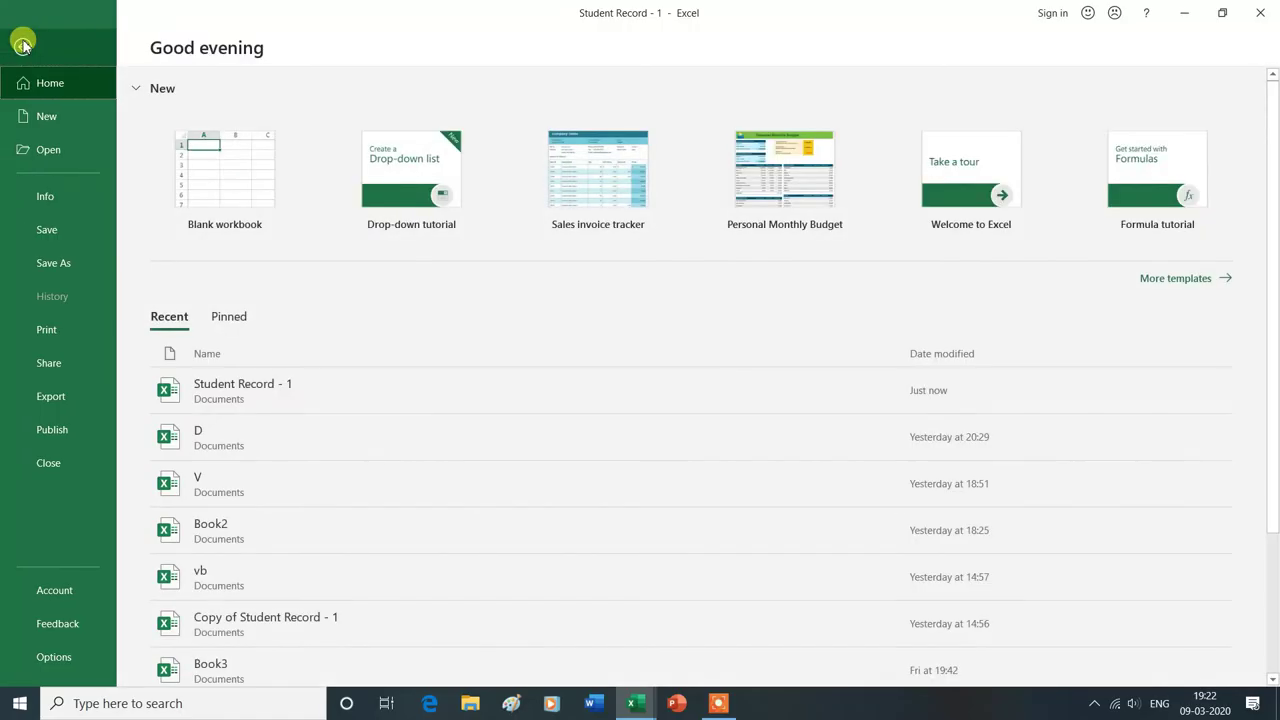
pyautogui.click(43, 200)
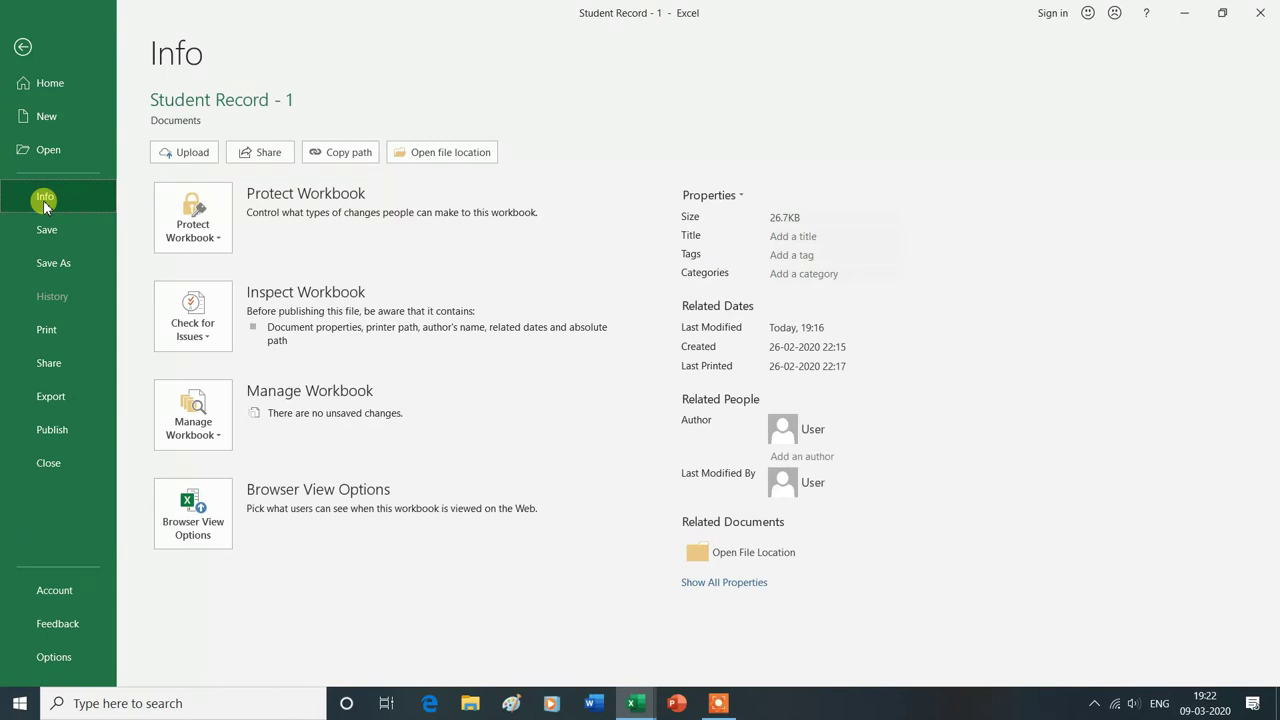
pyautogui.click(210, 226)
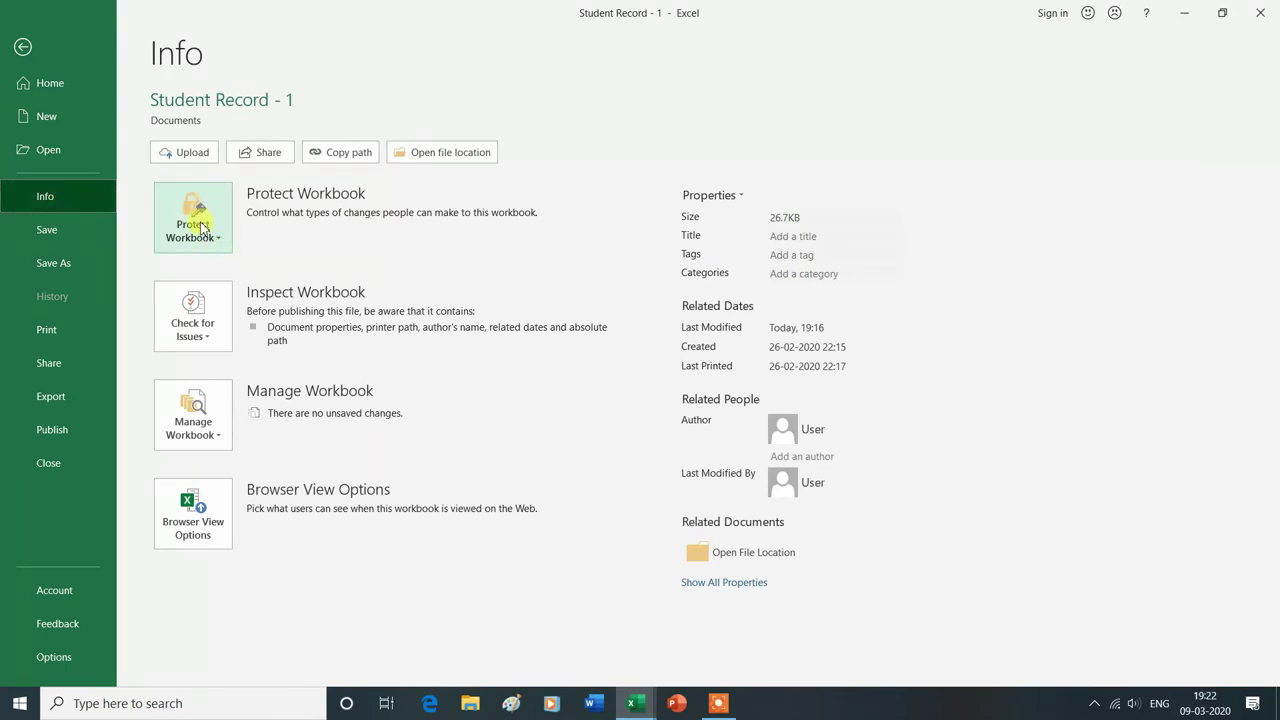
pyautogui.click(220, 244)
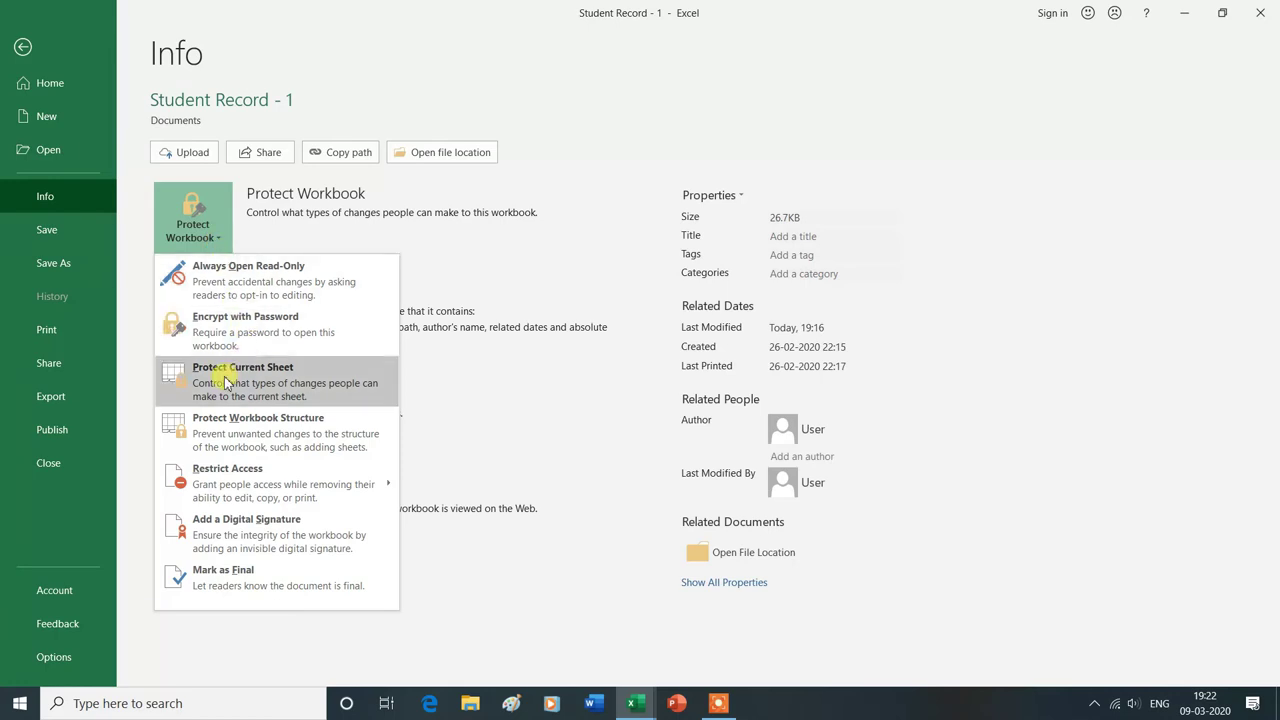
pyautogui.click(255, 370)
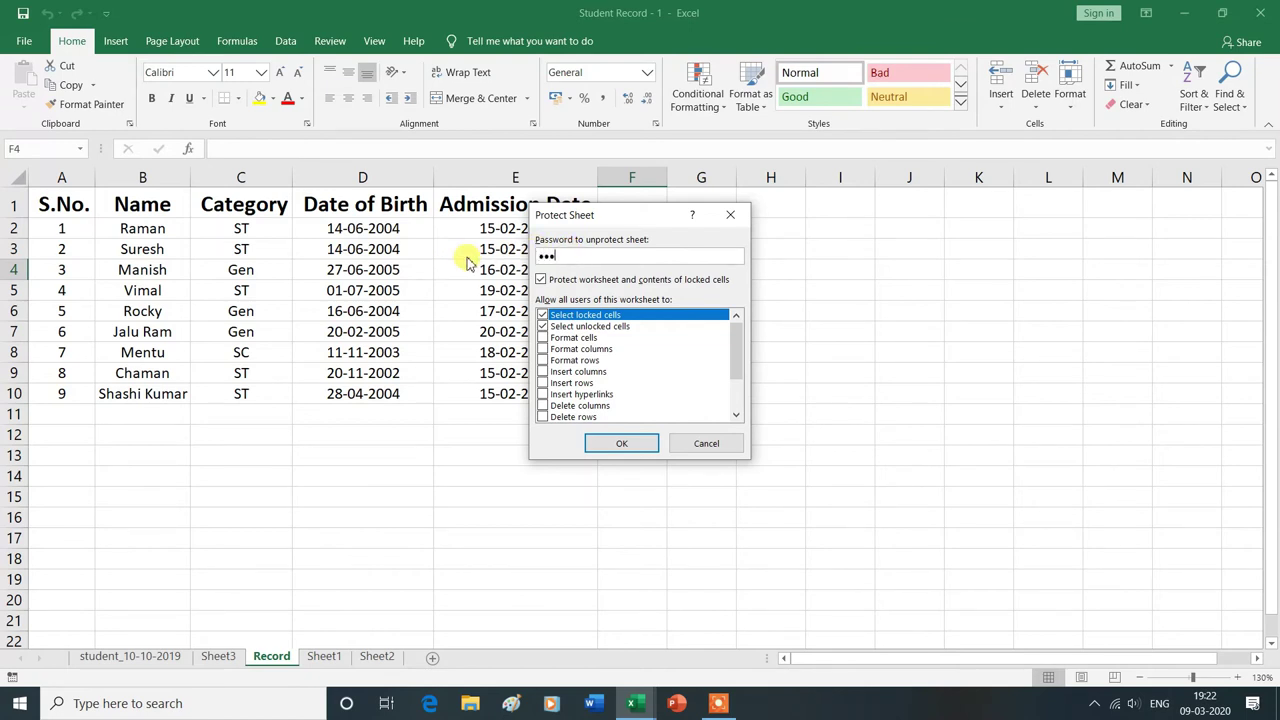
pyautogui.click(645, 447)
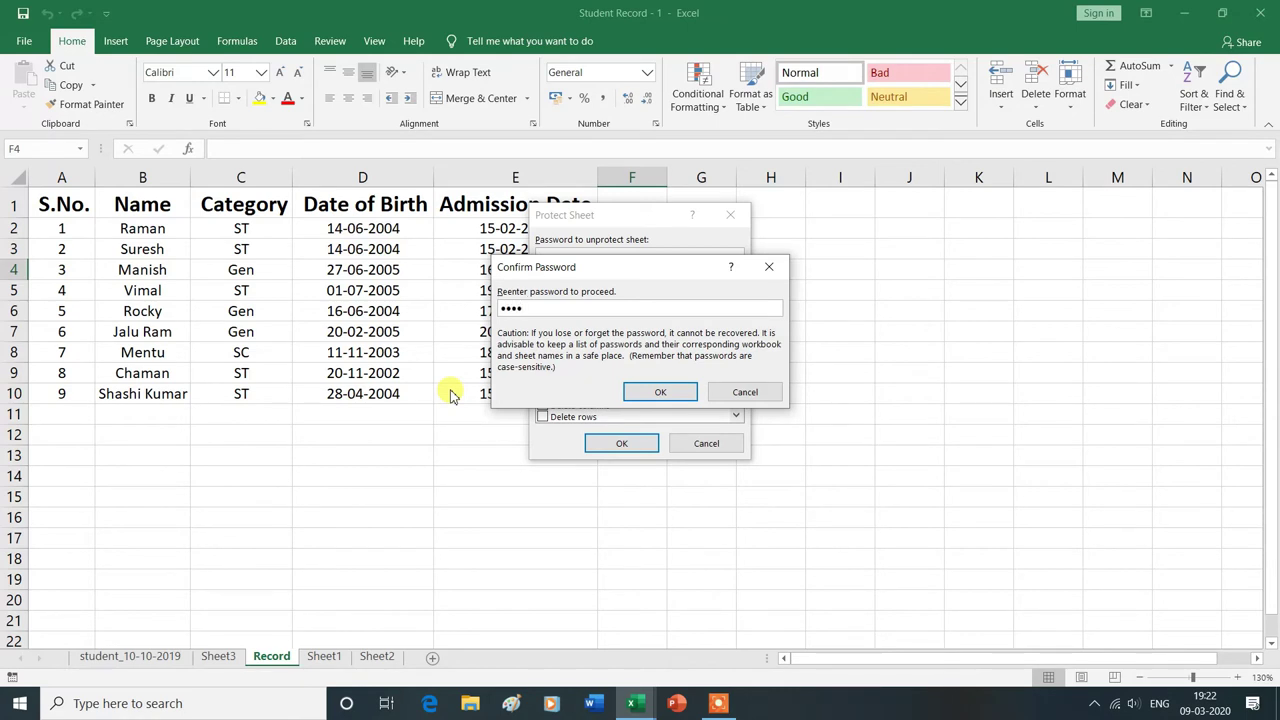
pyautogui.click(656, 392)
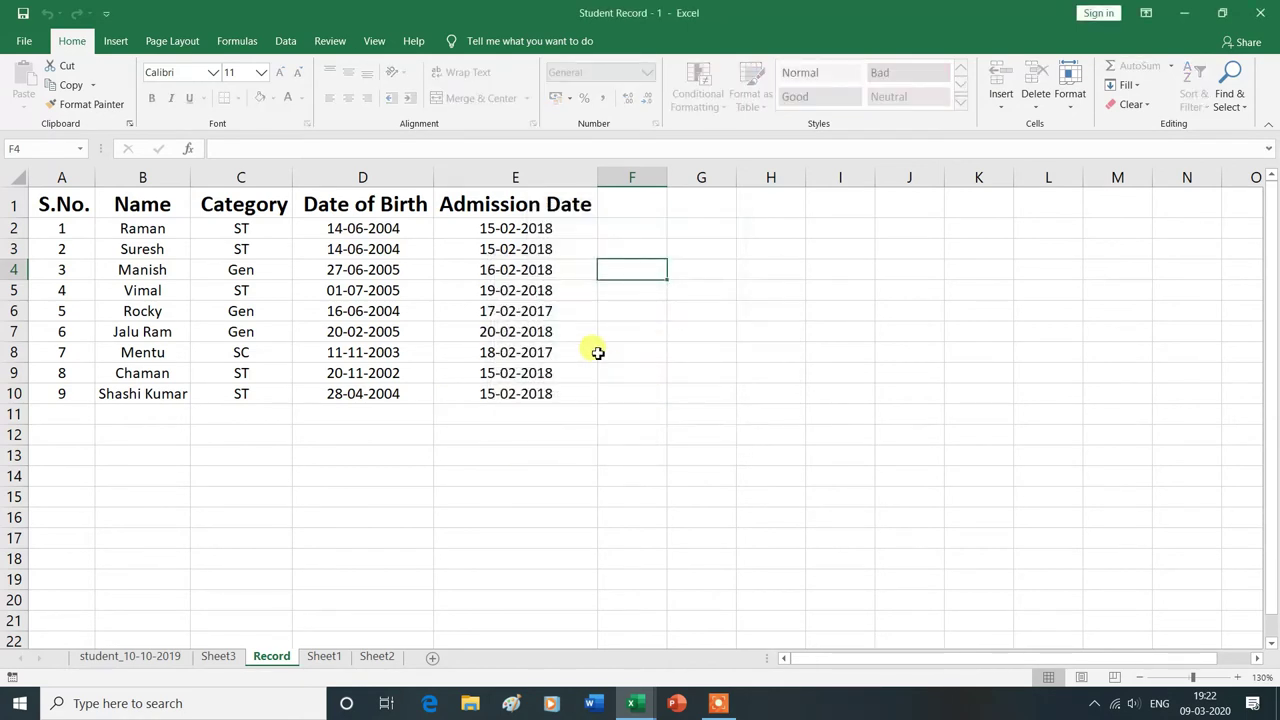
pyautogui.click(534, 415)
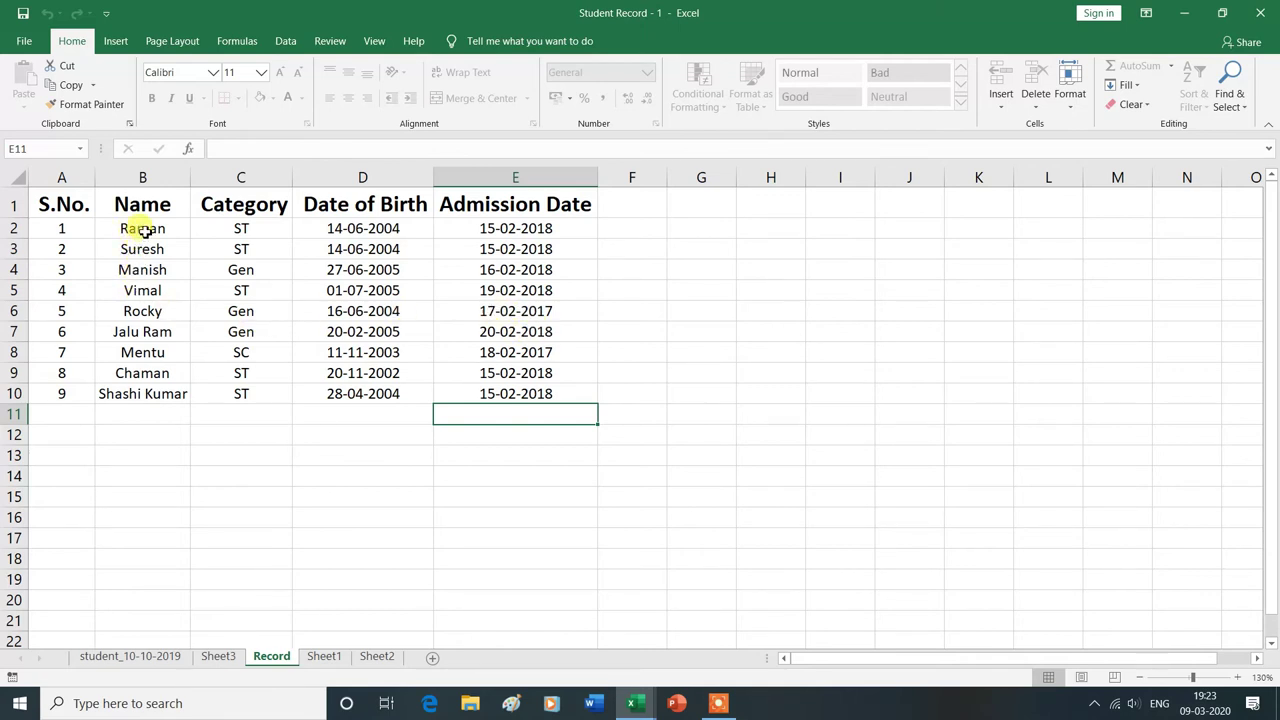
pyautogui.click(141, 229)
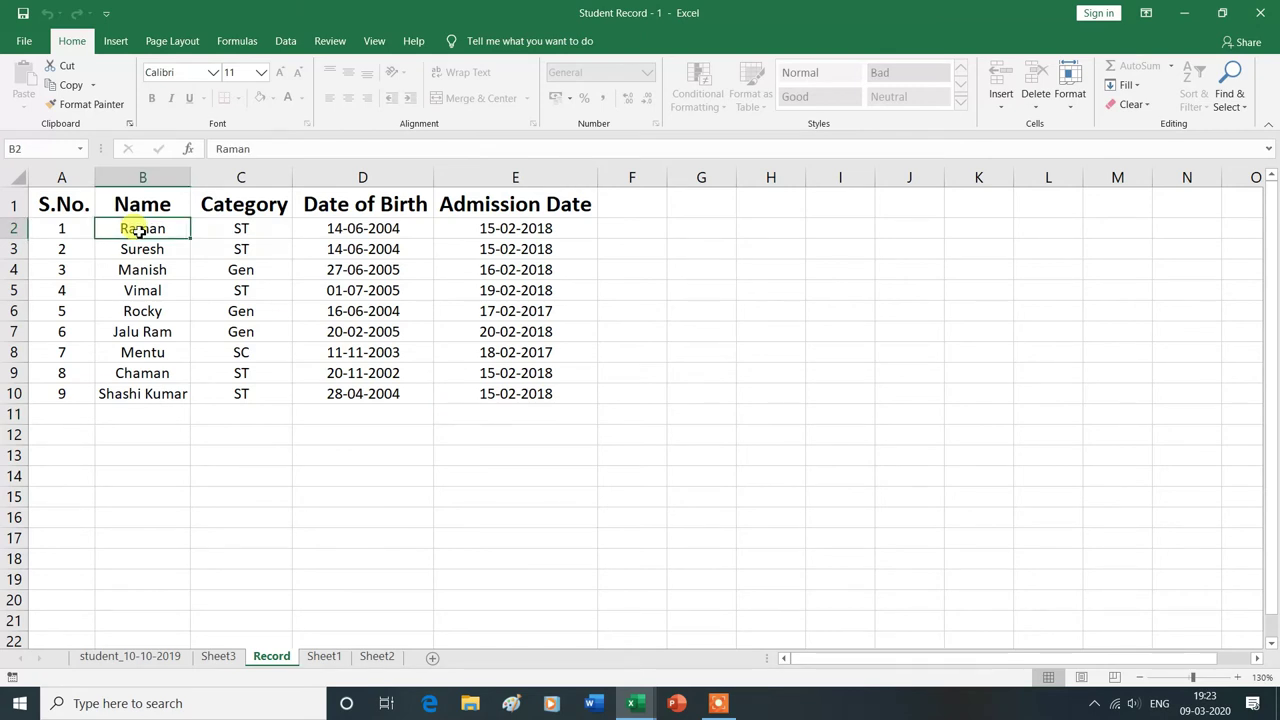
pyautogui.doubleClick(141, 229)
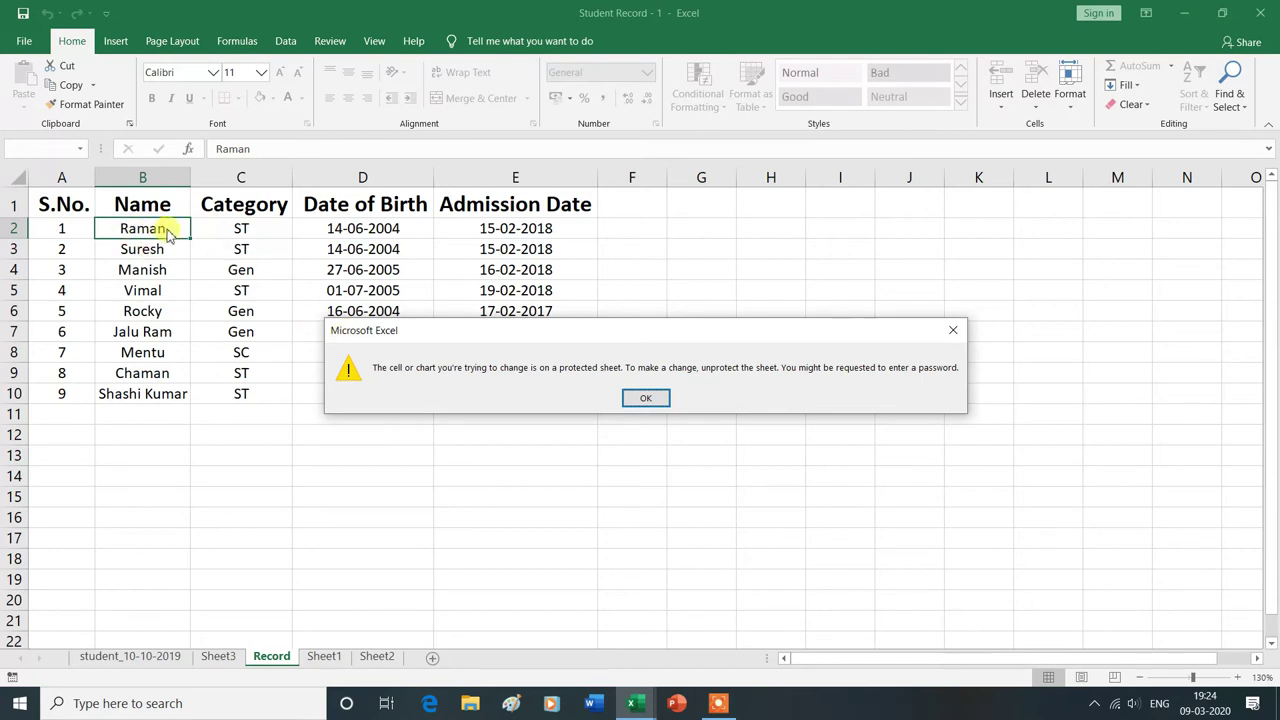
pyautogui.click(646, 398)
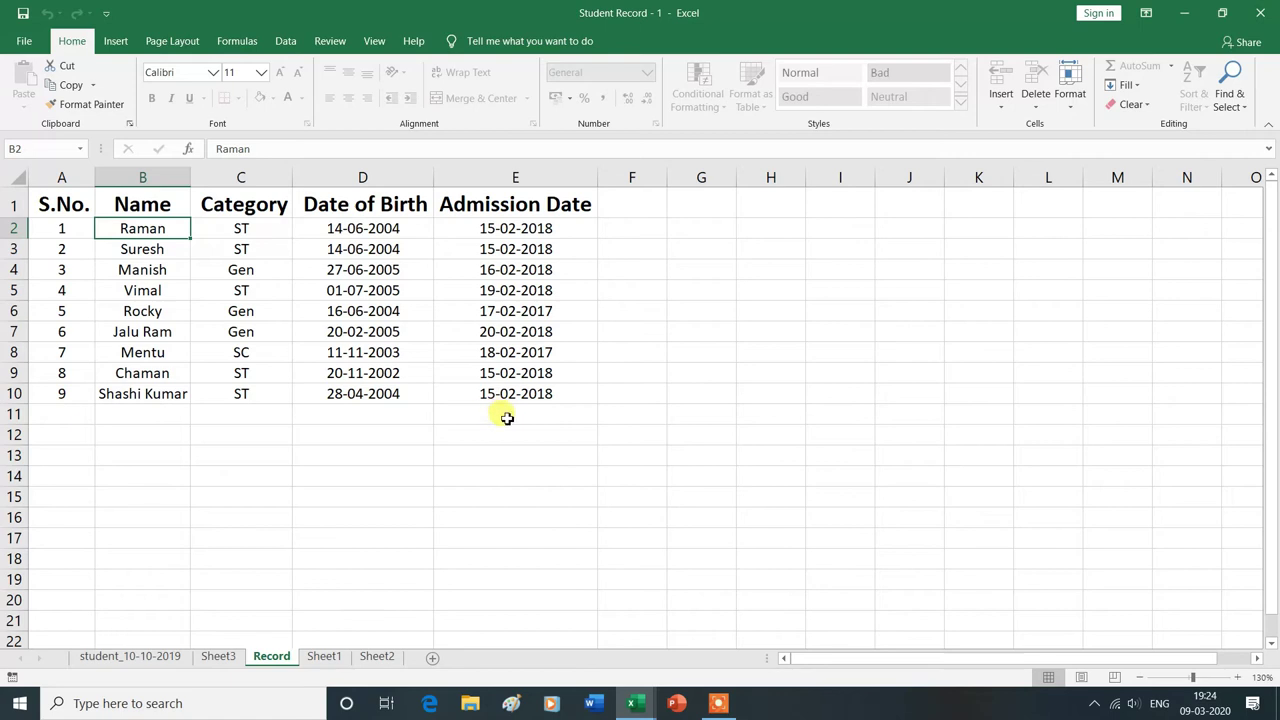
pyautogui.click(628, 225)
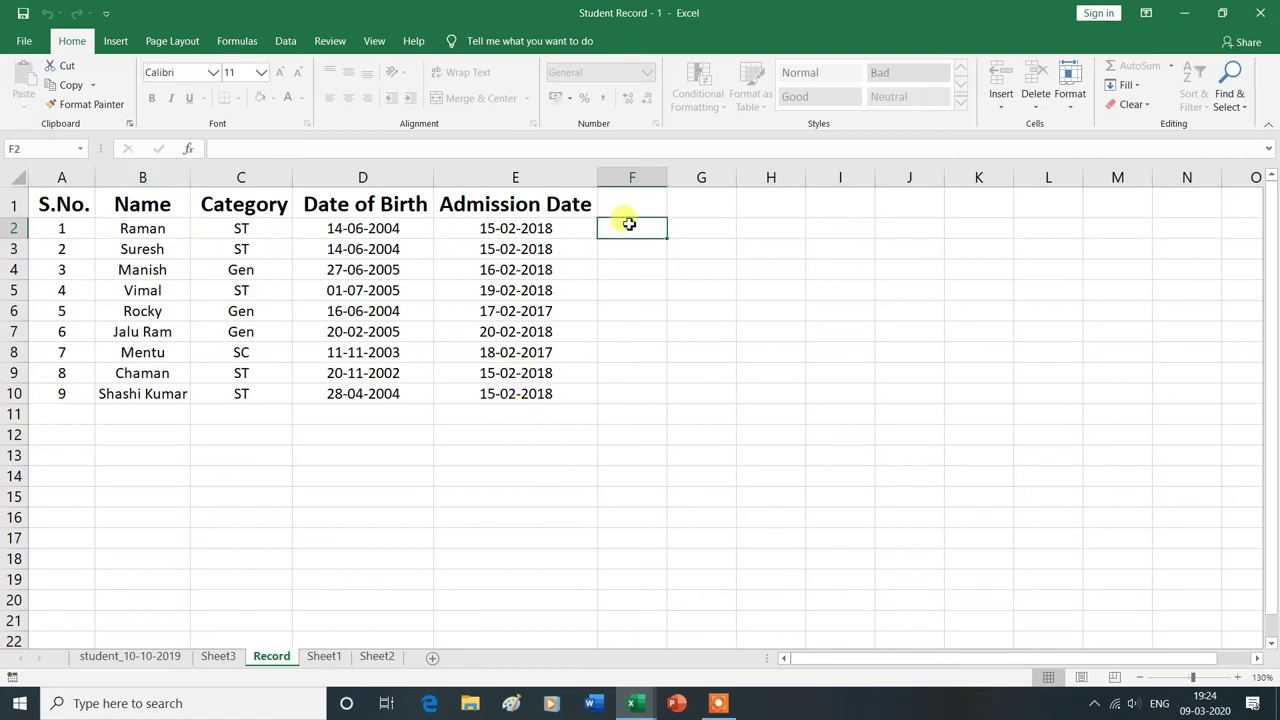
pyautogui.doubleClick(628, 225)
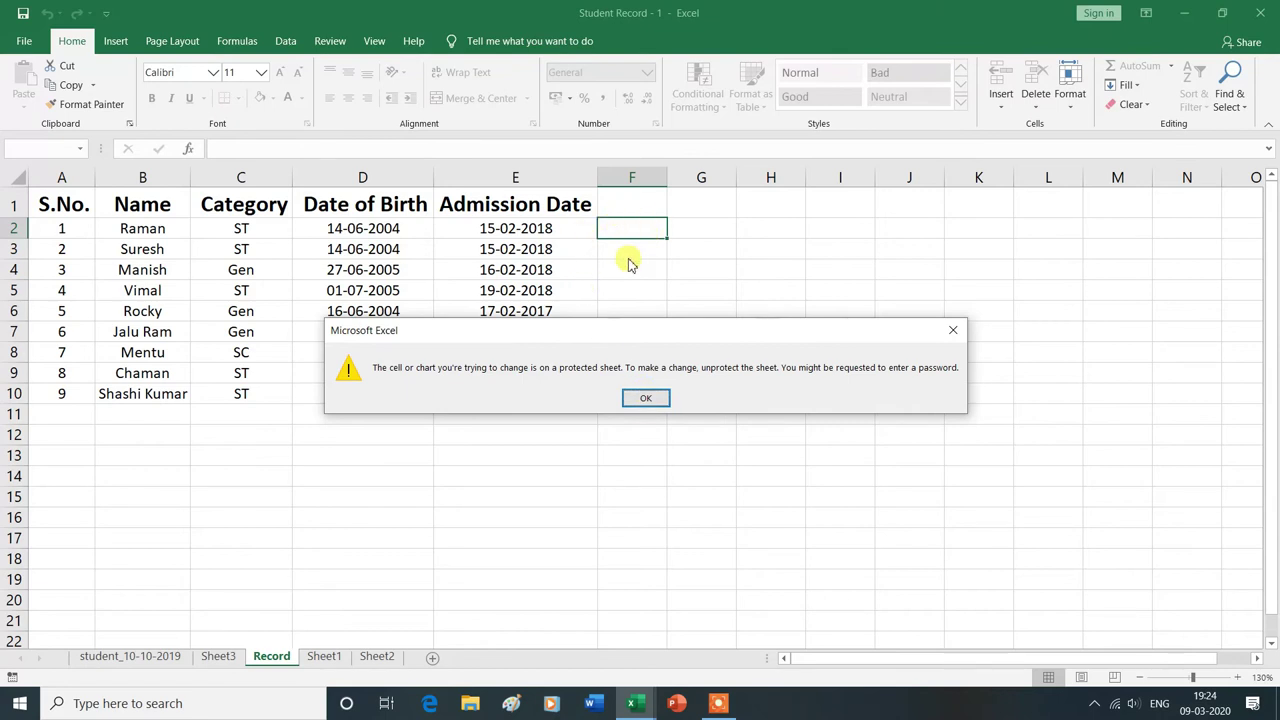
pyautogui.click(646, 399)
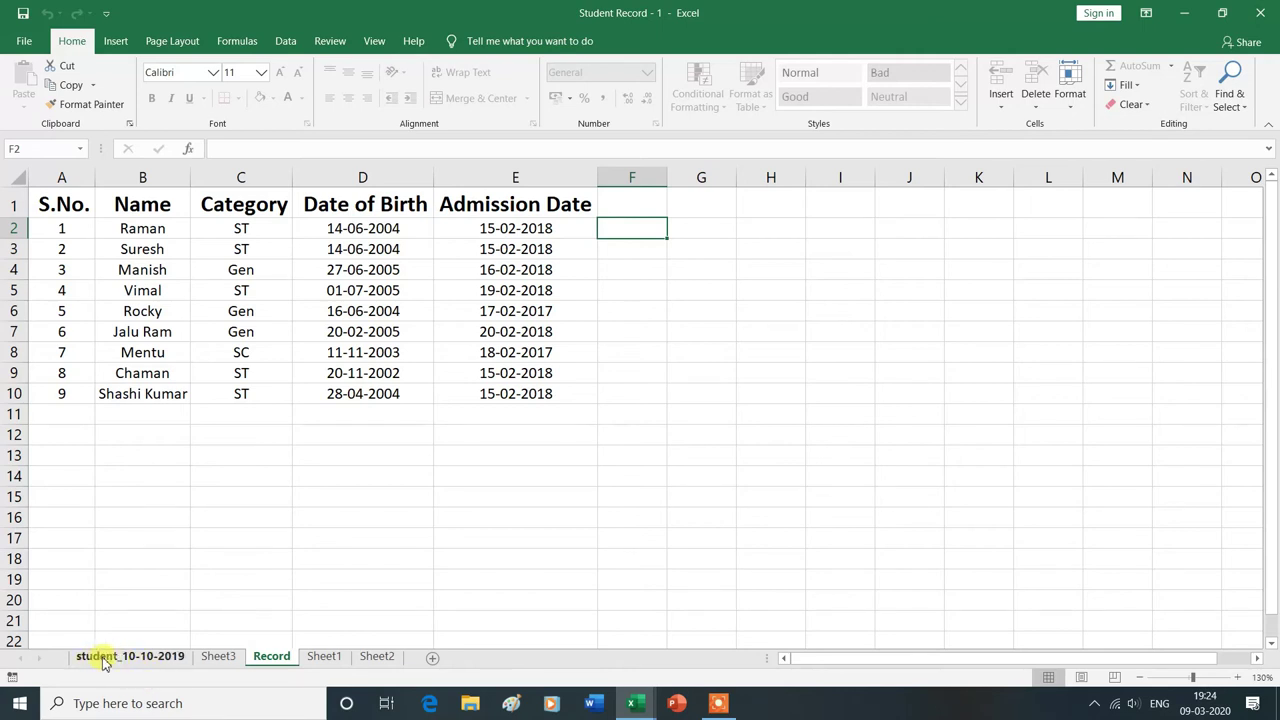
pyautogui.click(113, 659)
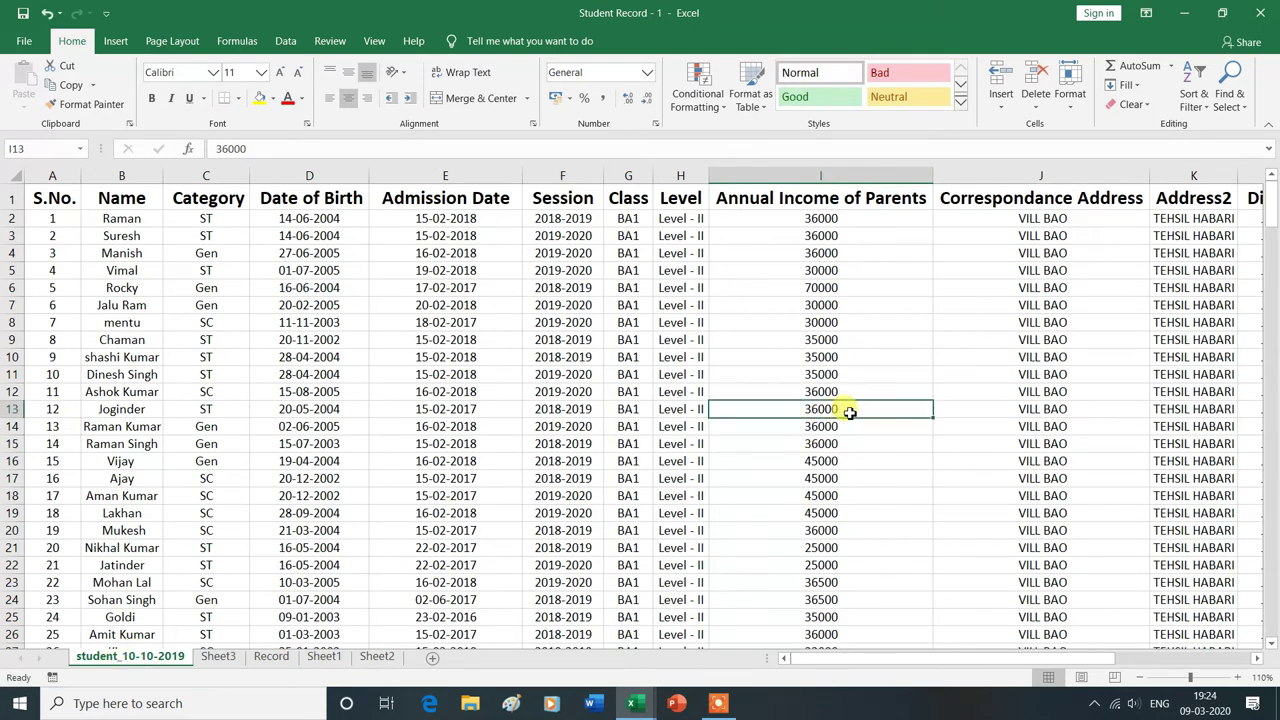
pyautogui.doubleClick(846, 412)
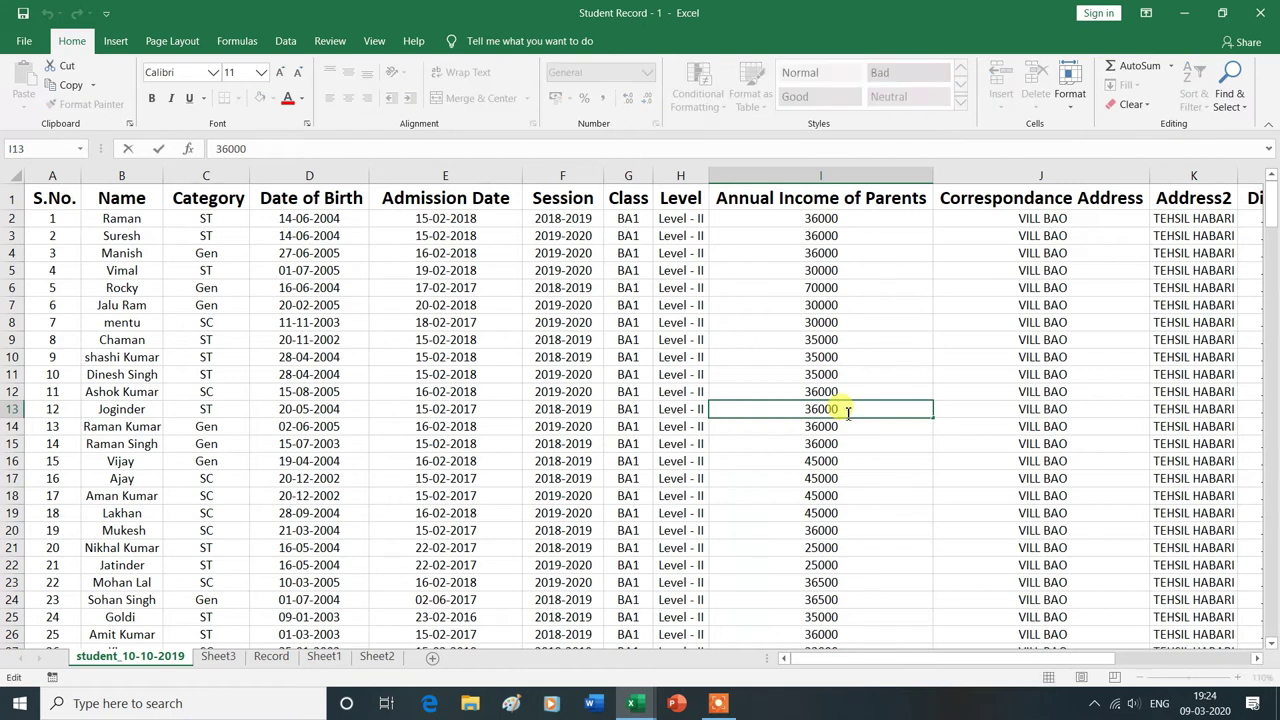
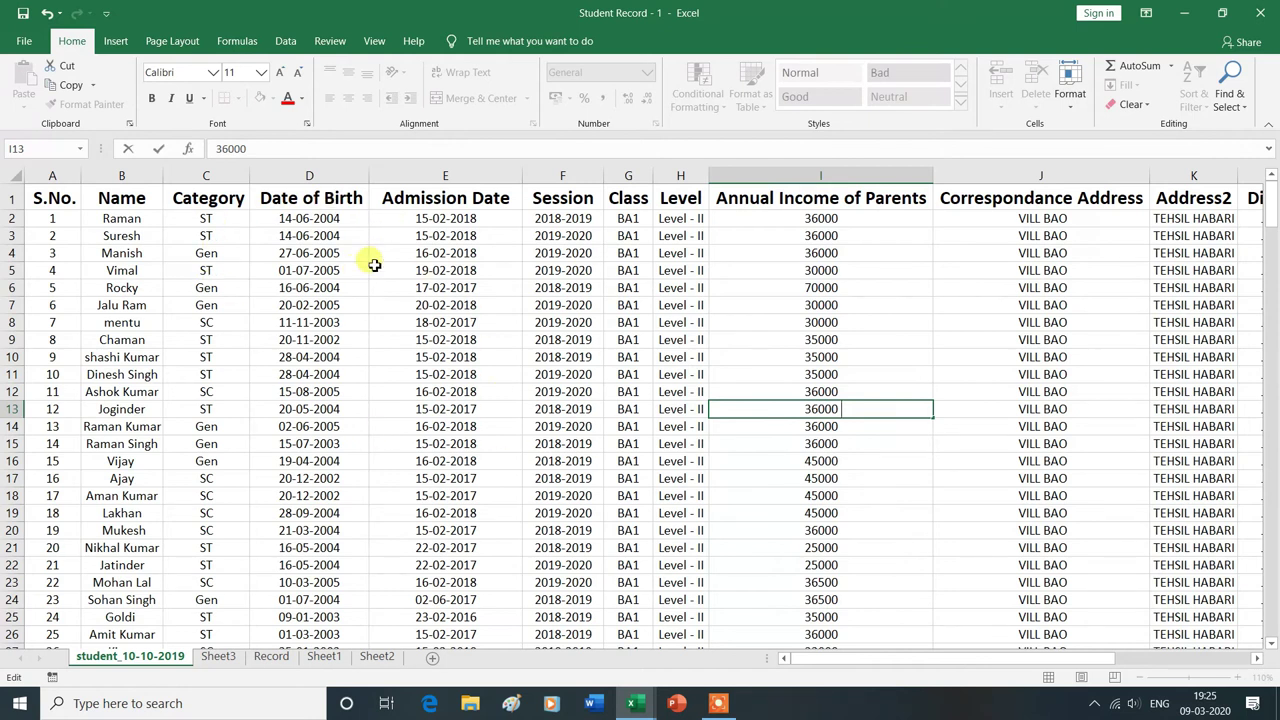
pyautogui.click(271, 656)
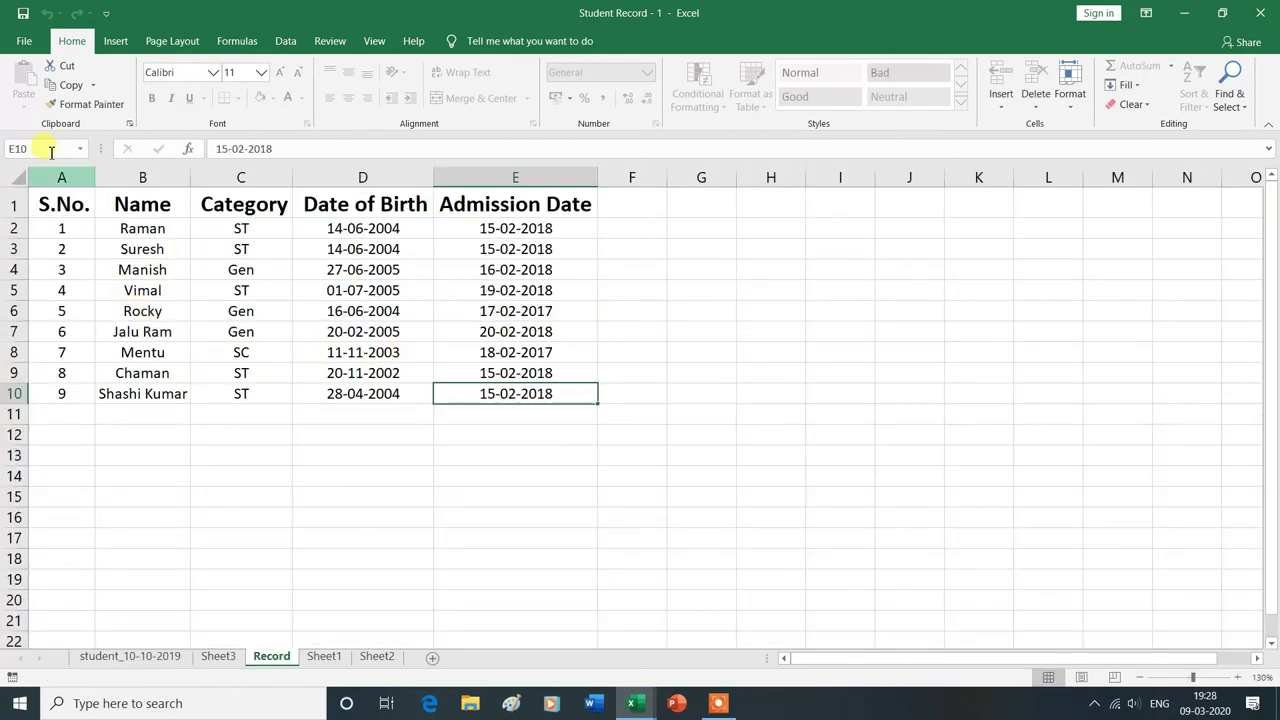
# - Unprotect the Record sheet from the Info page using its password, then return to the worksheet
pyautogui.click(29, 43)
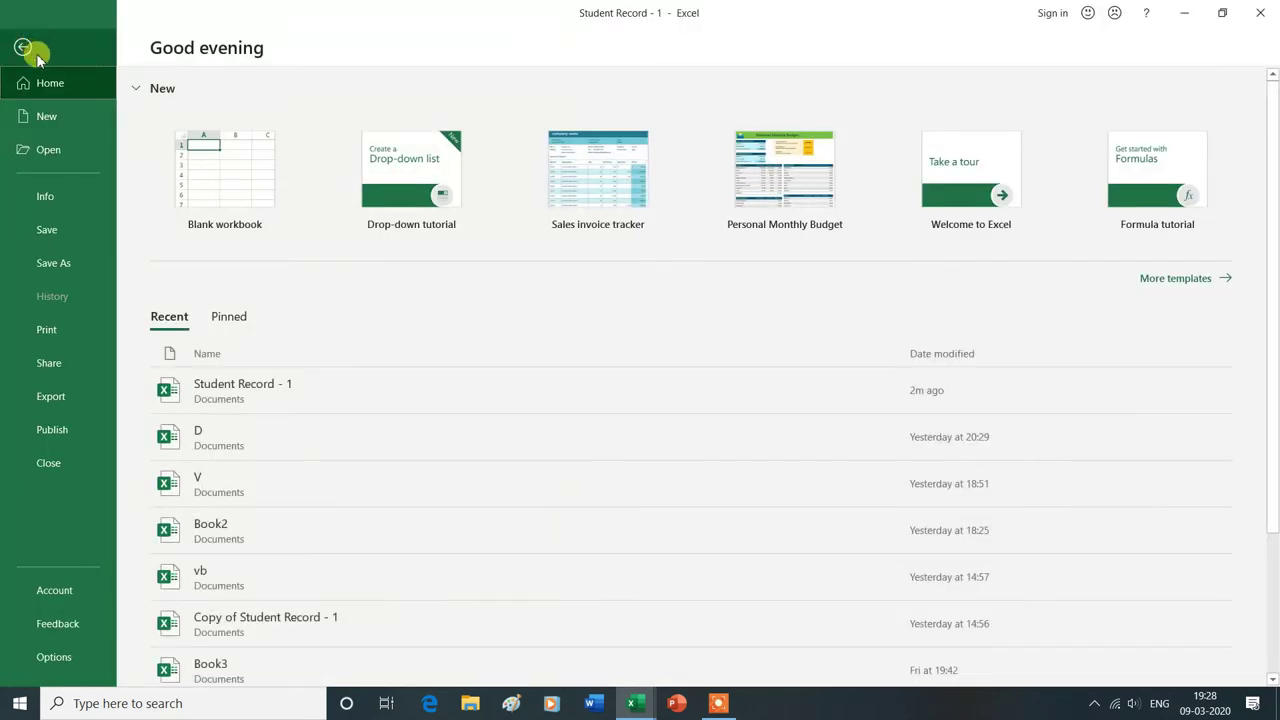
pyautogui.click(55, 200)
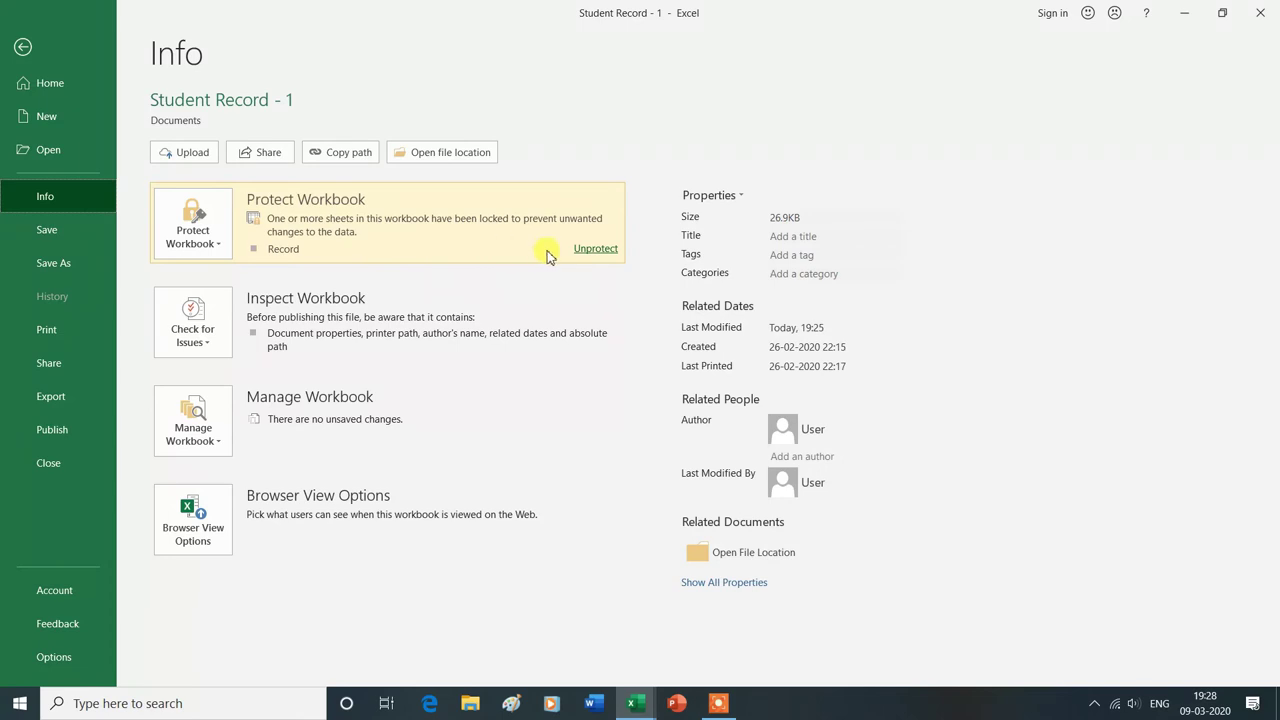
pyautogui.click(590, 252)
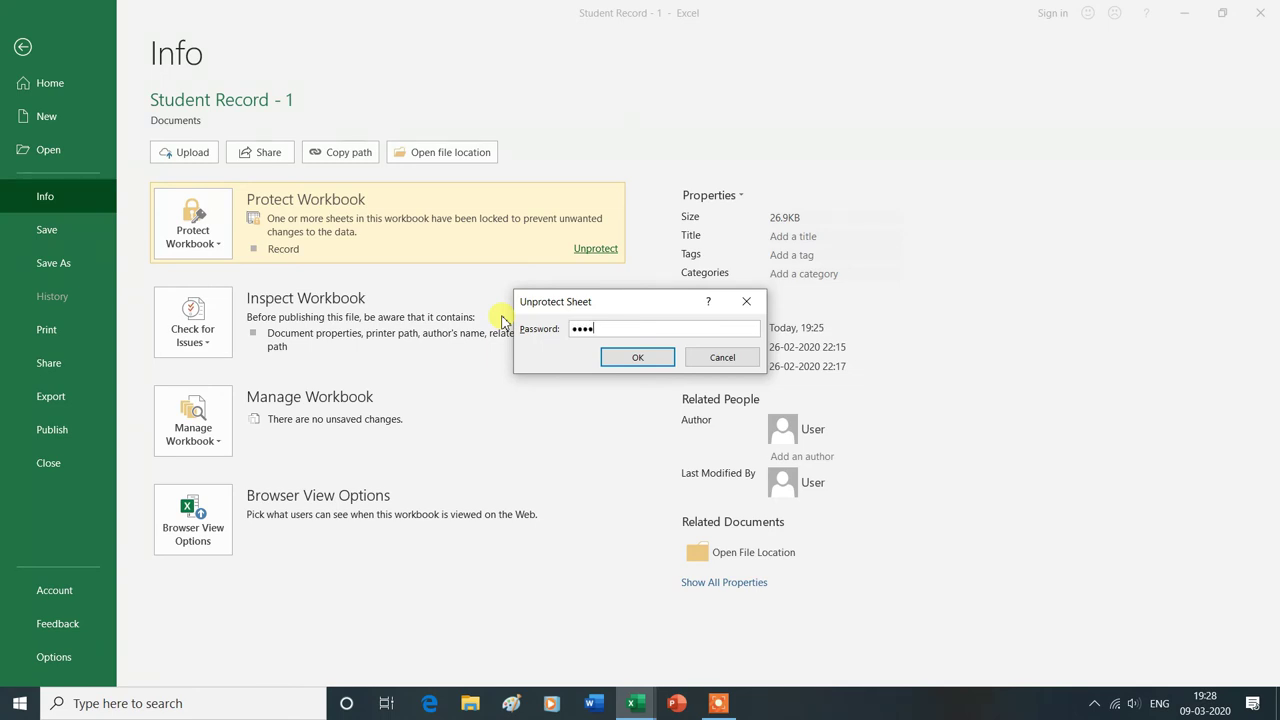
pyautogui.click(652, 362)
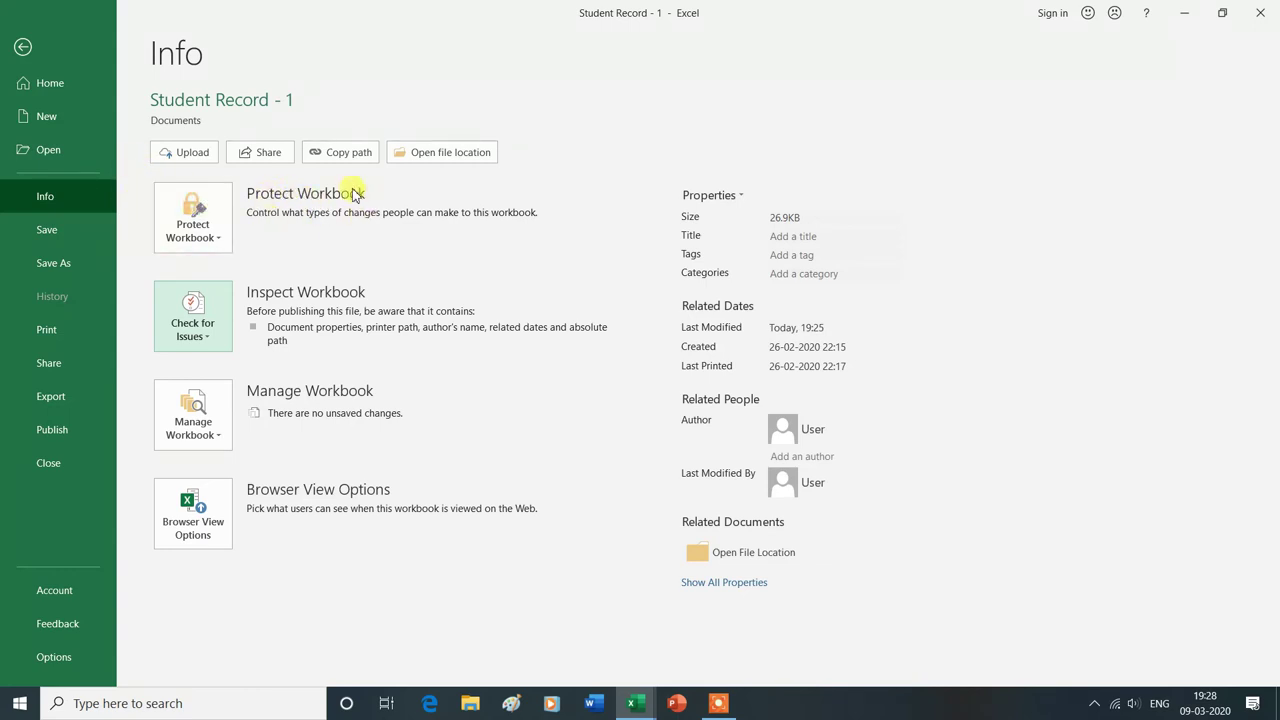
pyautogui.click(25, 49)
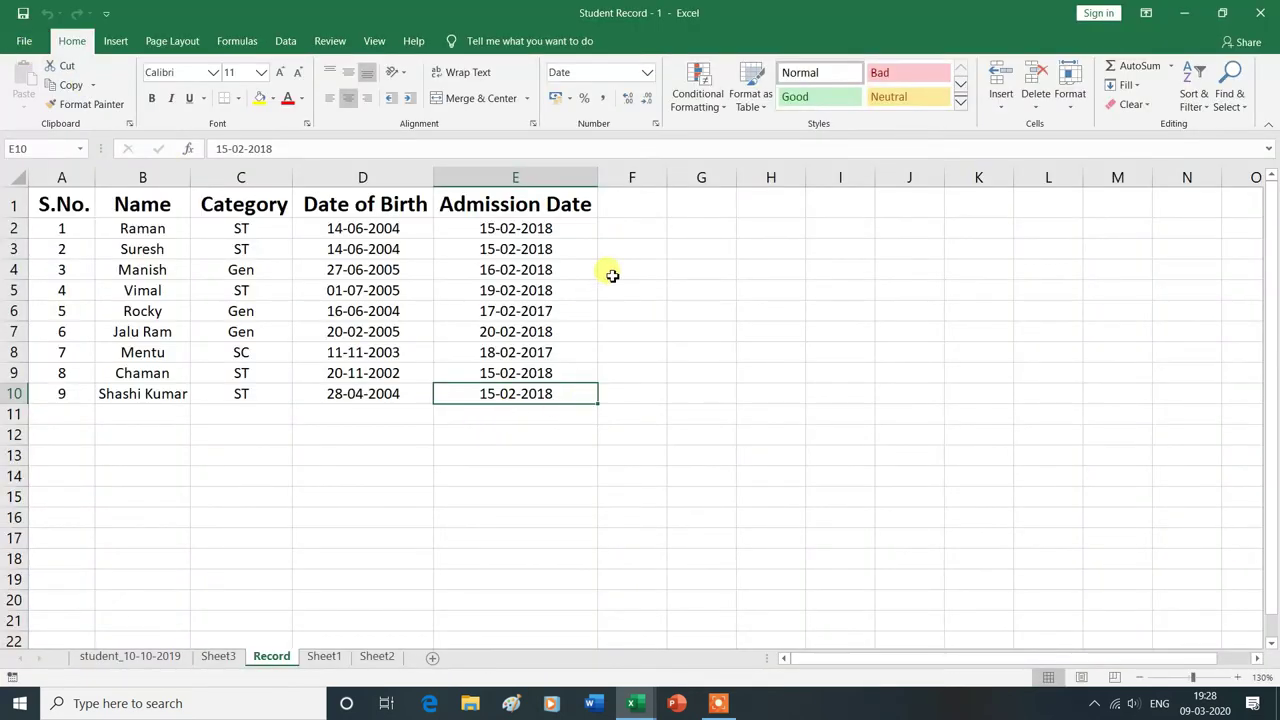
# - Type 'am' into cell F2 to test editing, then show the student_10-10-2019 sheet
pyautogui.click(628, 233)
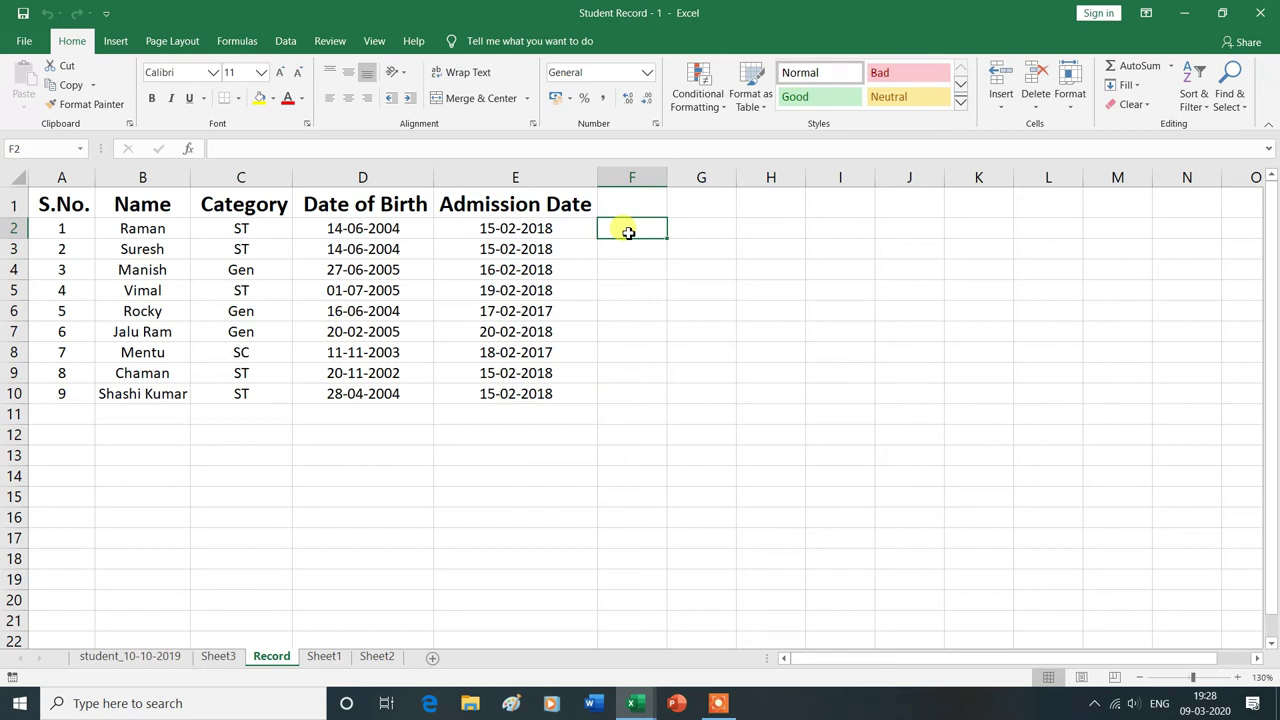
pyautogui.write('am')
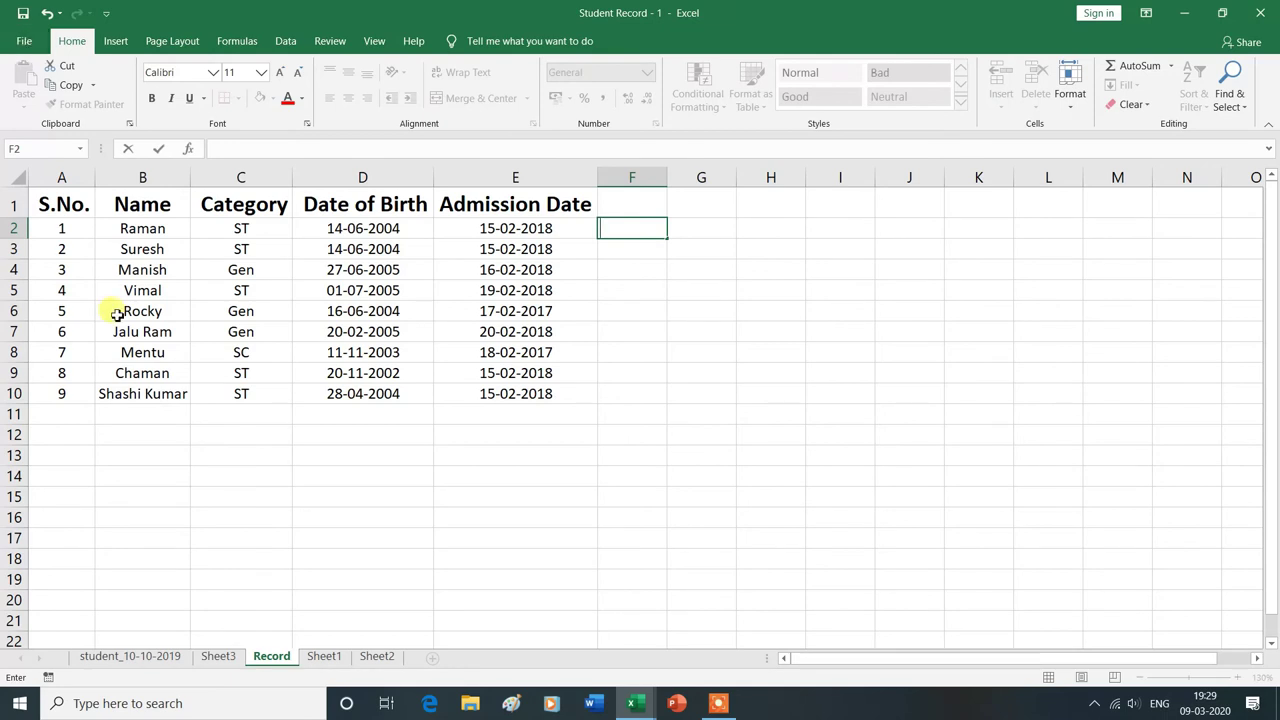
pyautogui.click(141, 660)
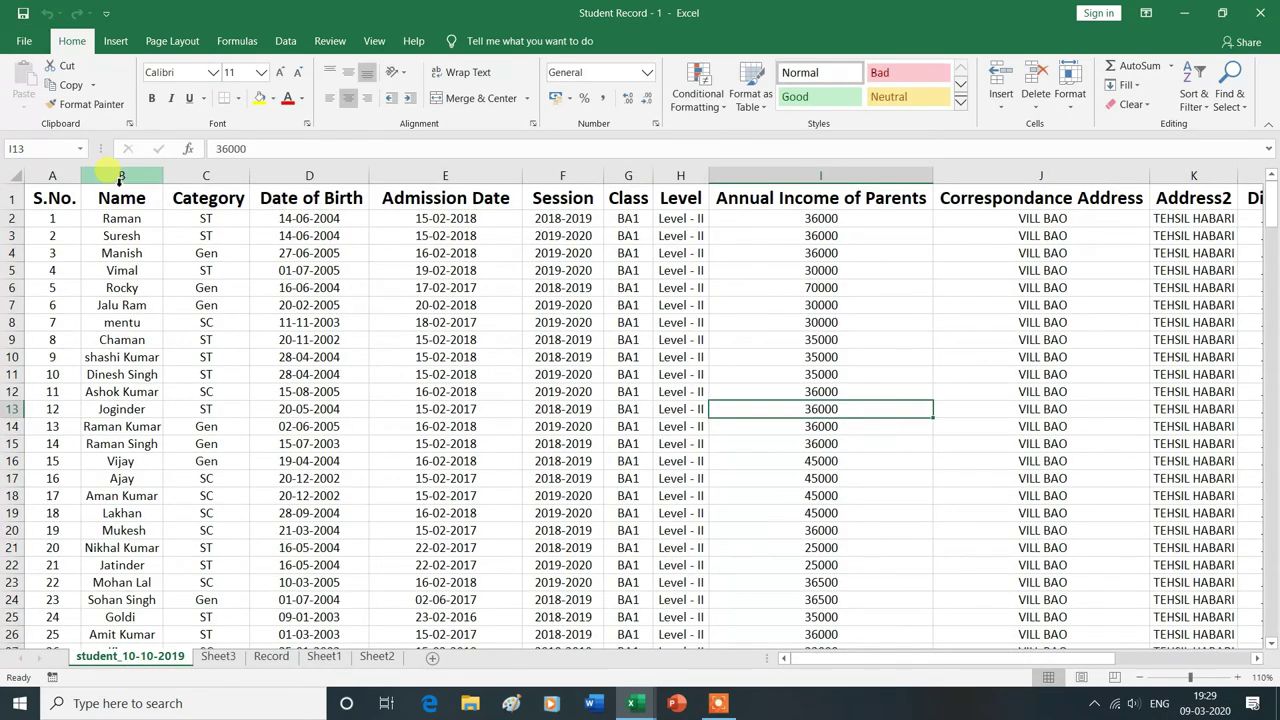
# - Review the Protect Workbook options on the File Info page
pyautogui.click(27, 46)
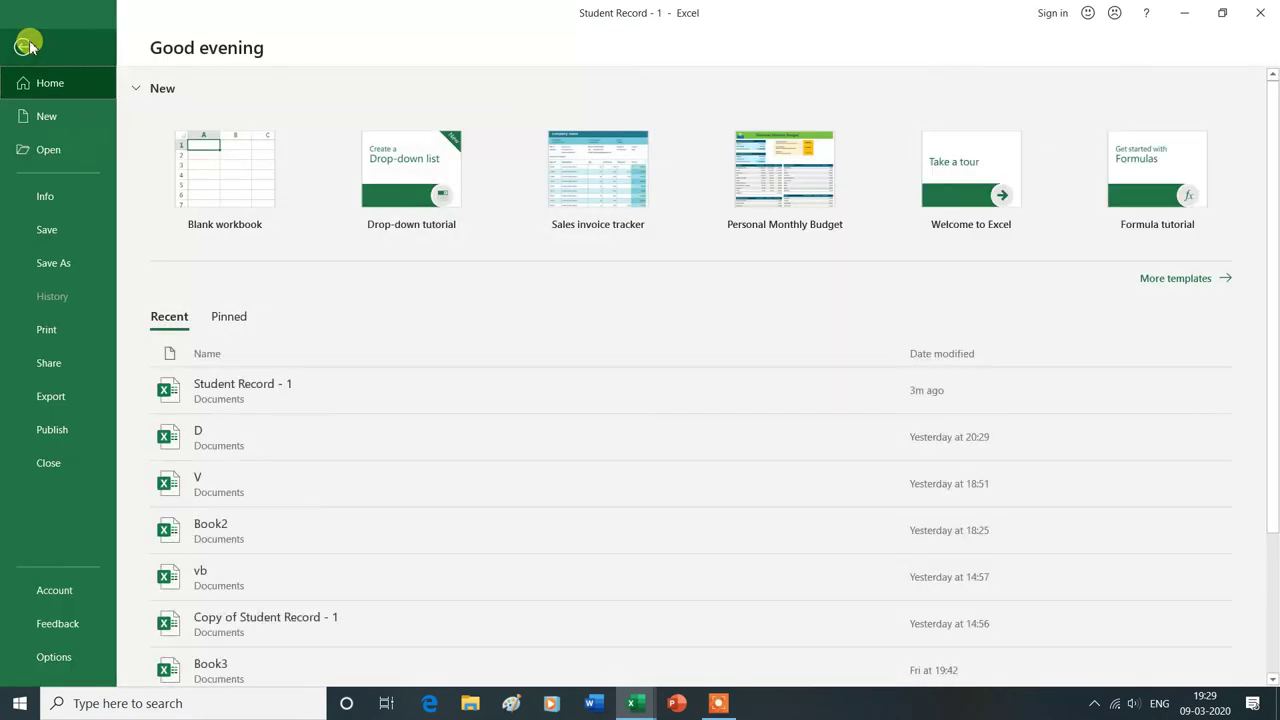
pyautogui.click(50, 198)
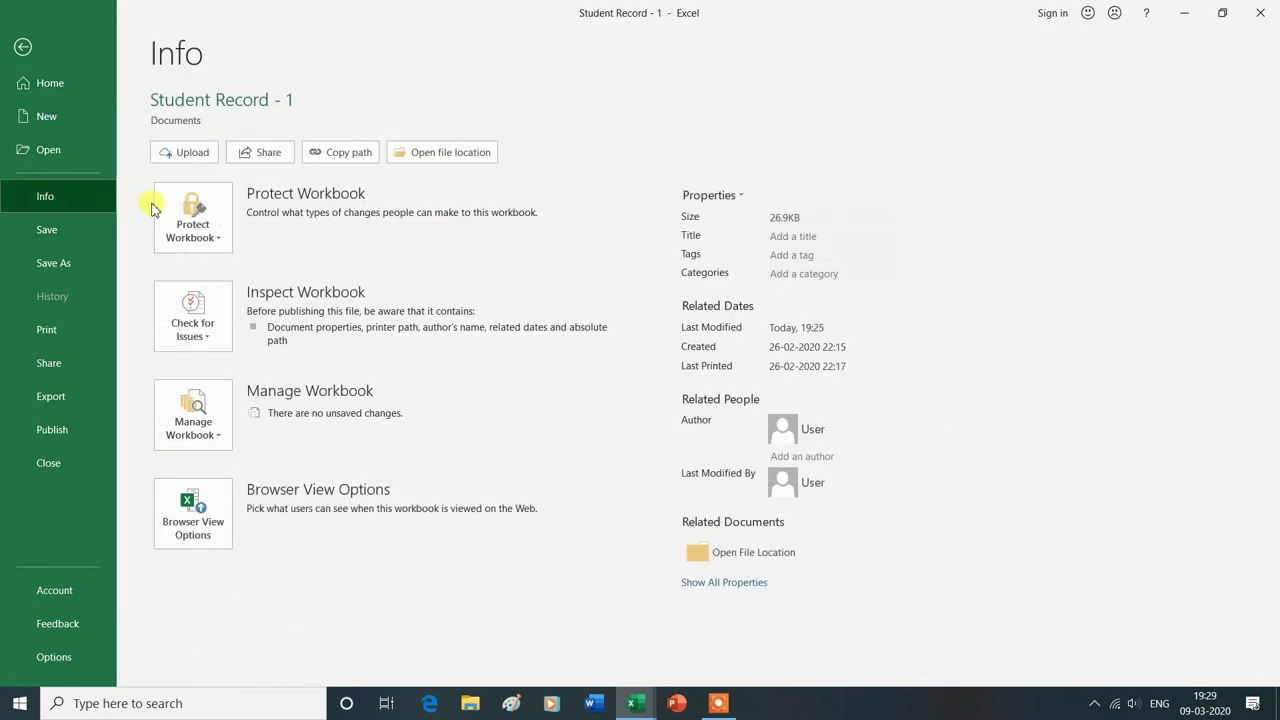
pyautogui.click(219, 243)
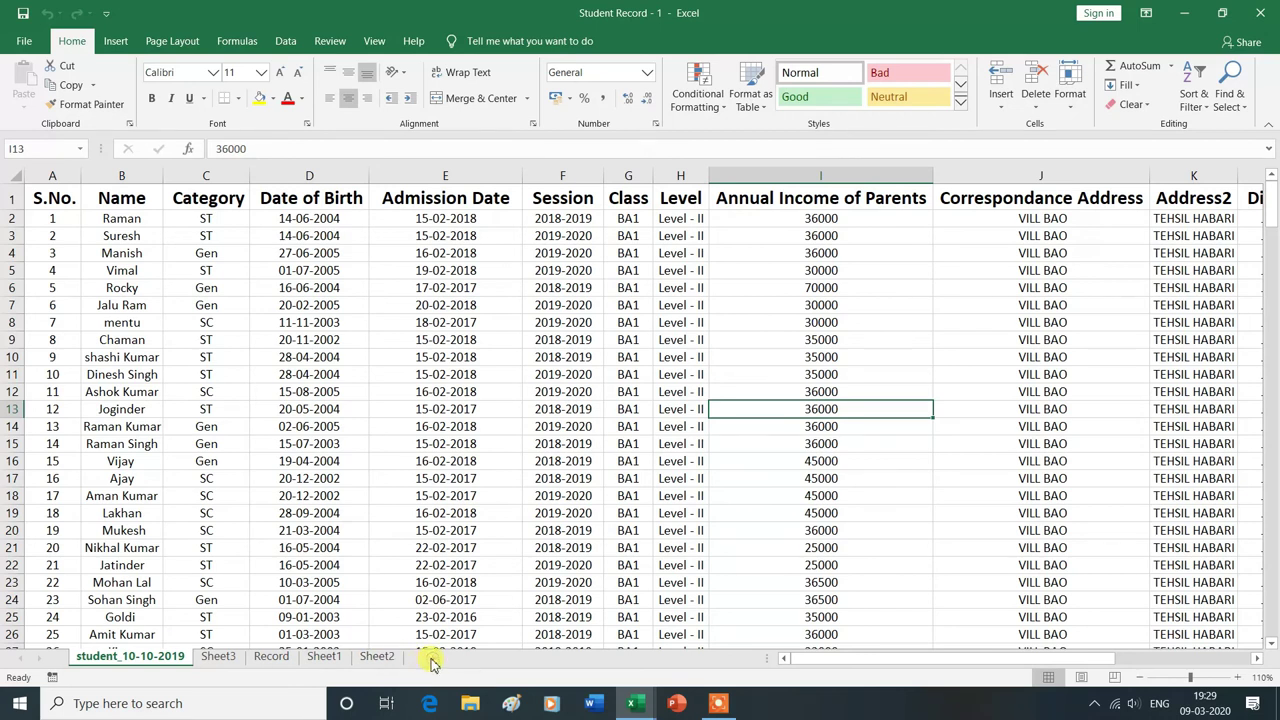
# - Add two blank sheets, Sheet4 and Sheet5, to the Student Record workbook
pyautogui.click(433, 663)
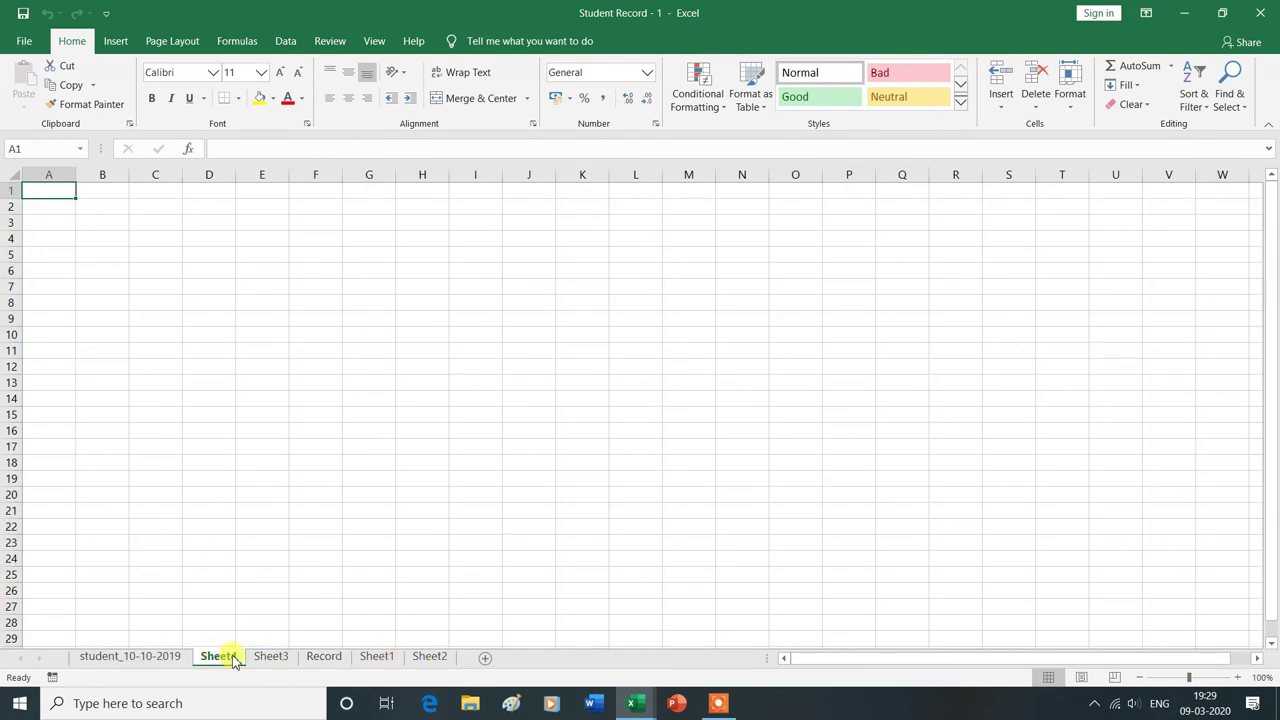
pyautogui.click(487, 660)
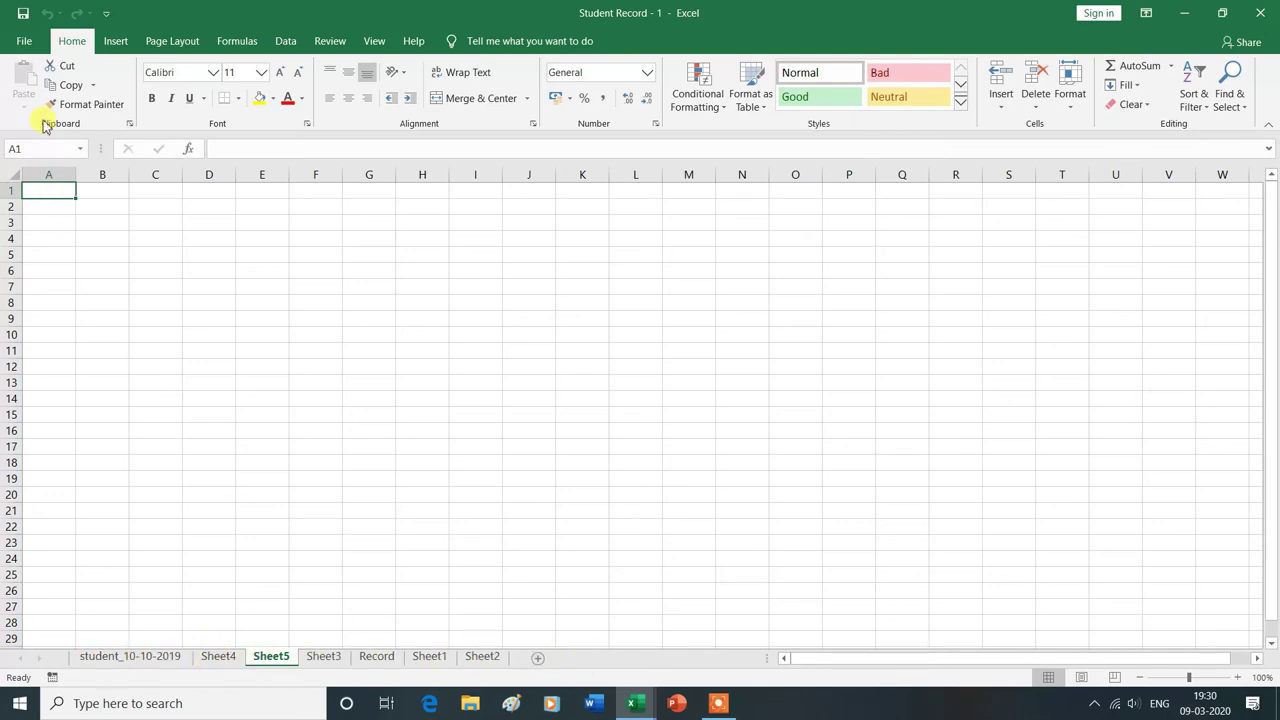
pyautogui.click(24, 41)
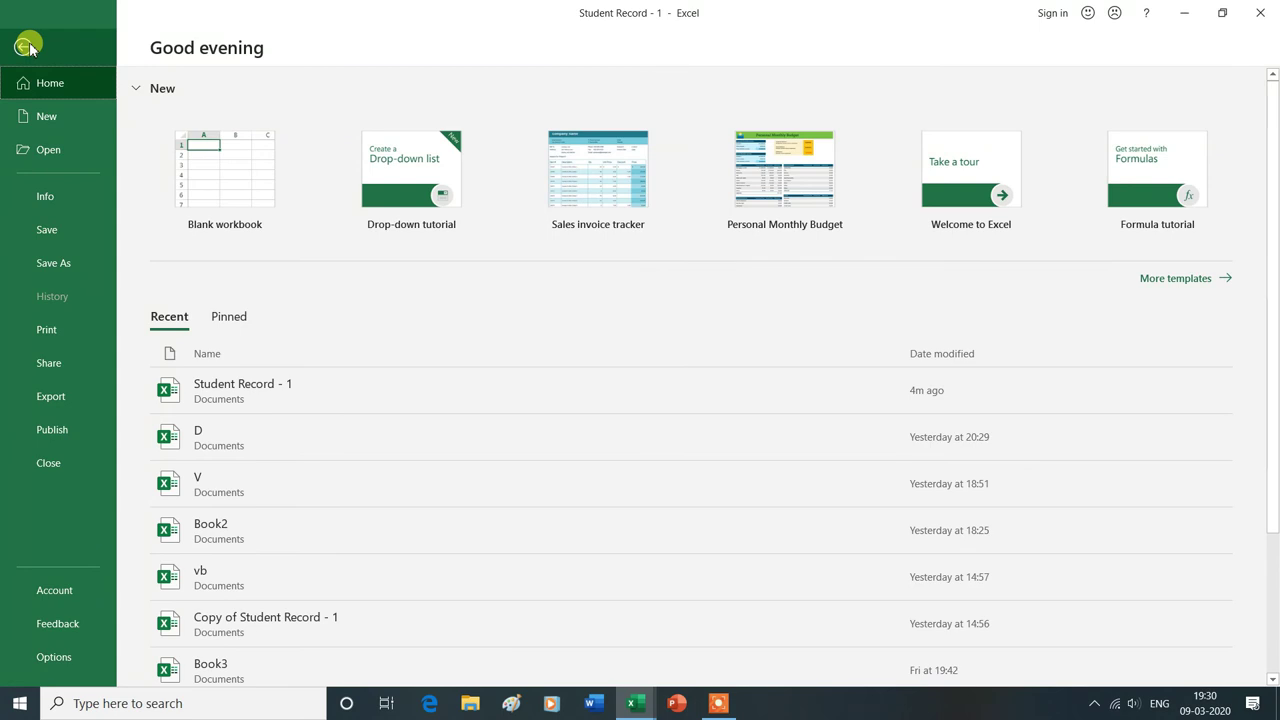
# - Protect the workbook structure with a password via File > Info, then return to Sheet5
pyautogui.click(52, 198)
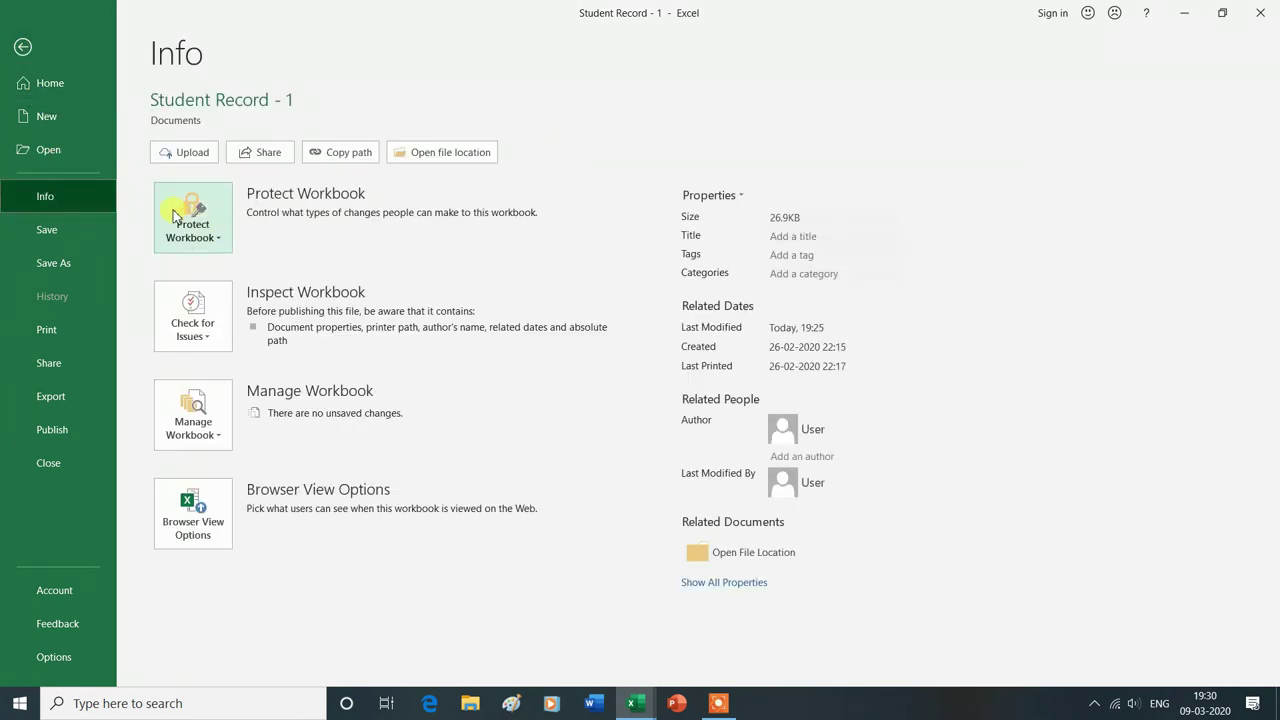
pyautogui.click(219, 244)
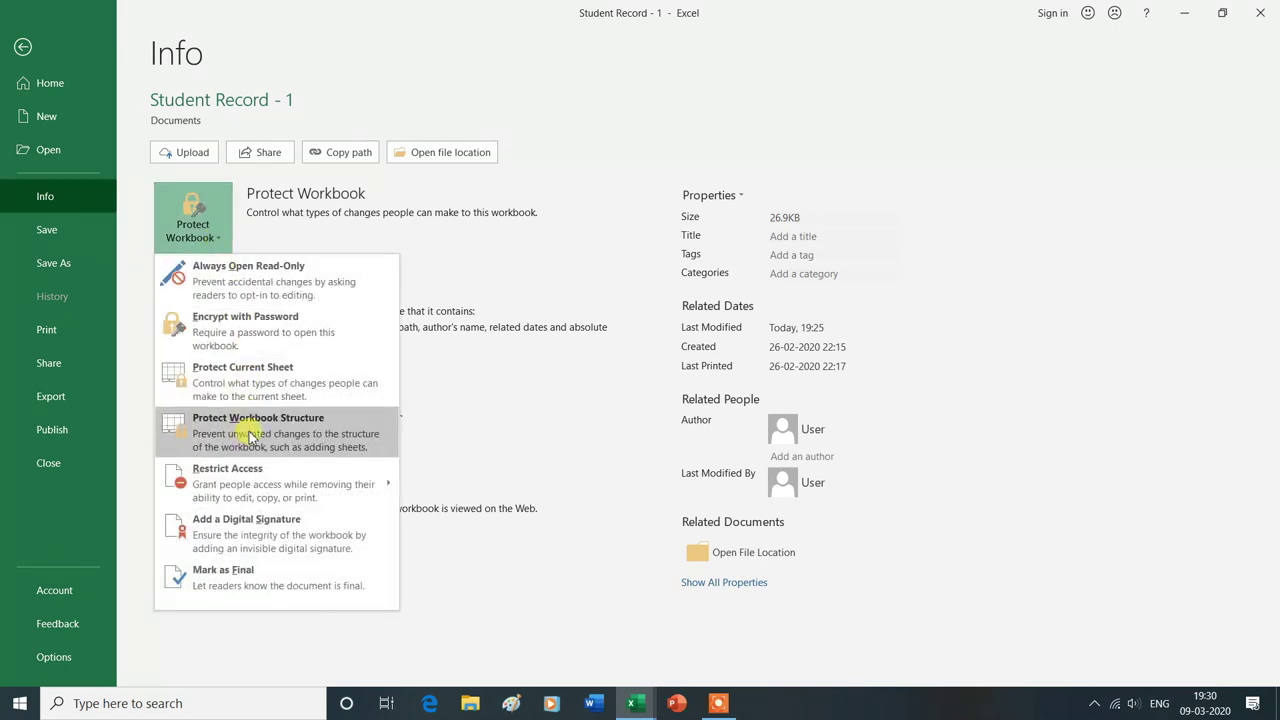
pyautogui.click(303, 435)
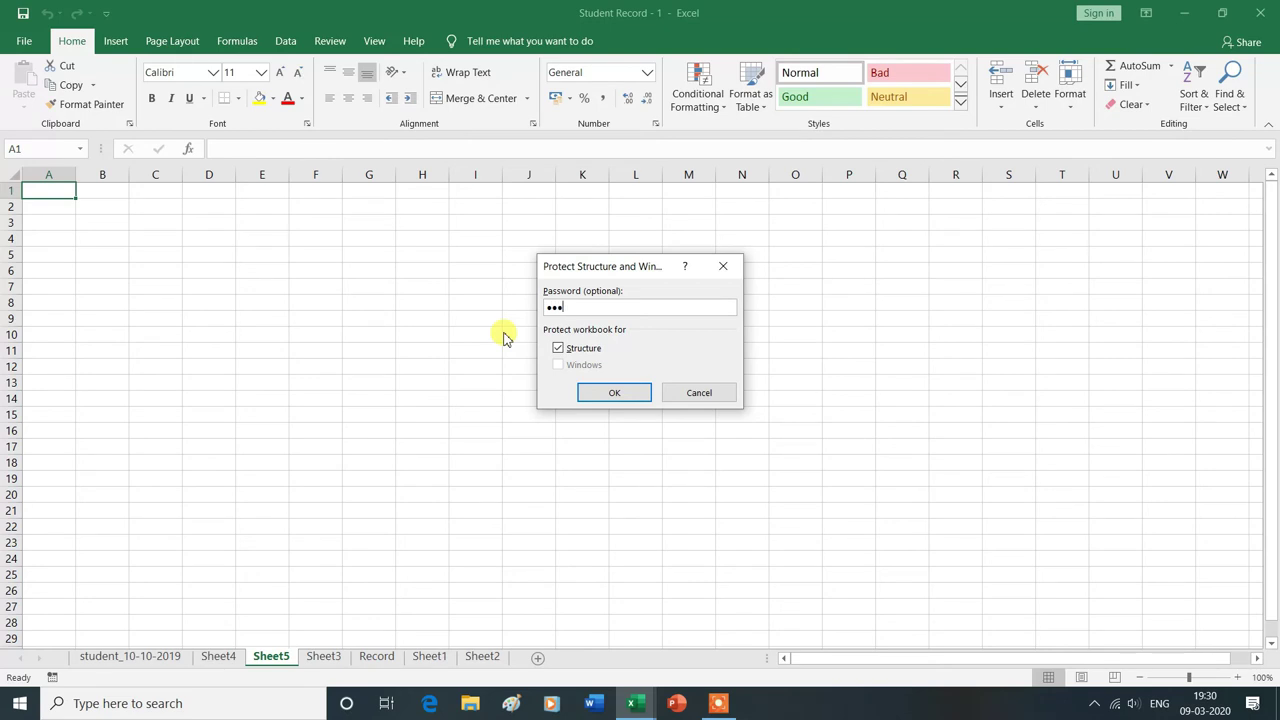
pyautogui.click(617, 395)
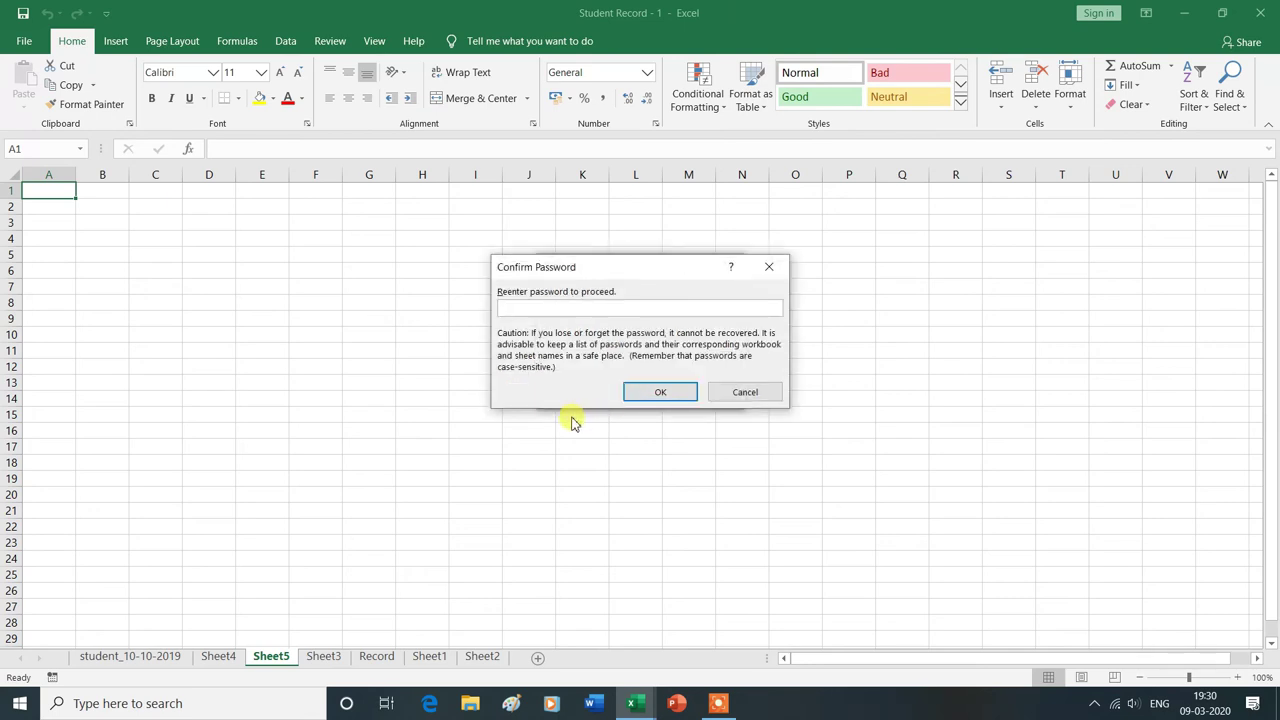
pyautogui.write('1')
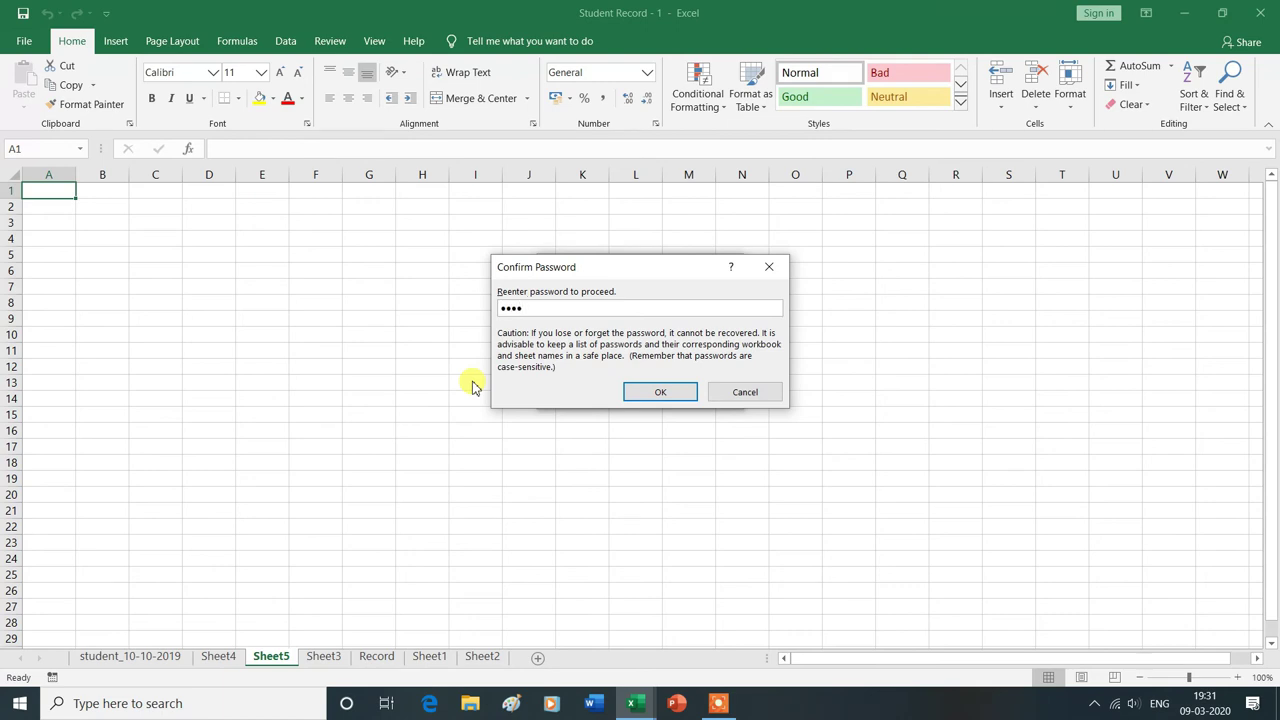
pyautogui.click(689, 391)
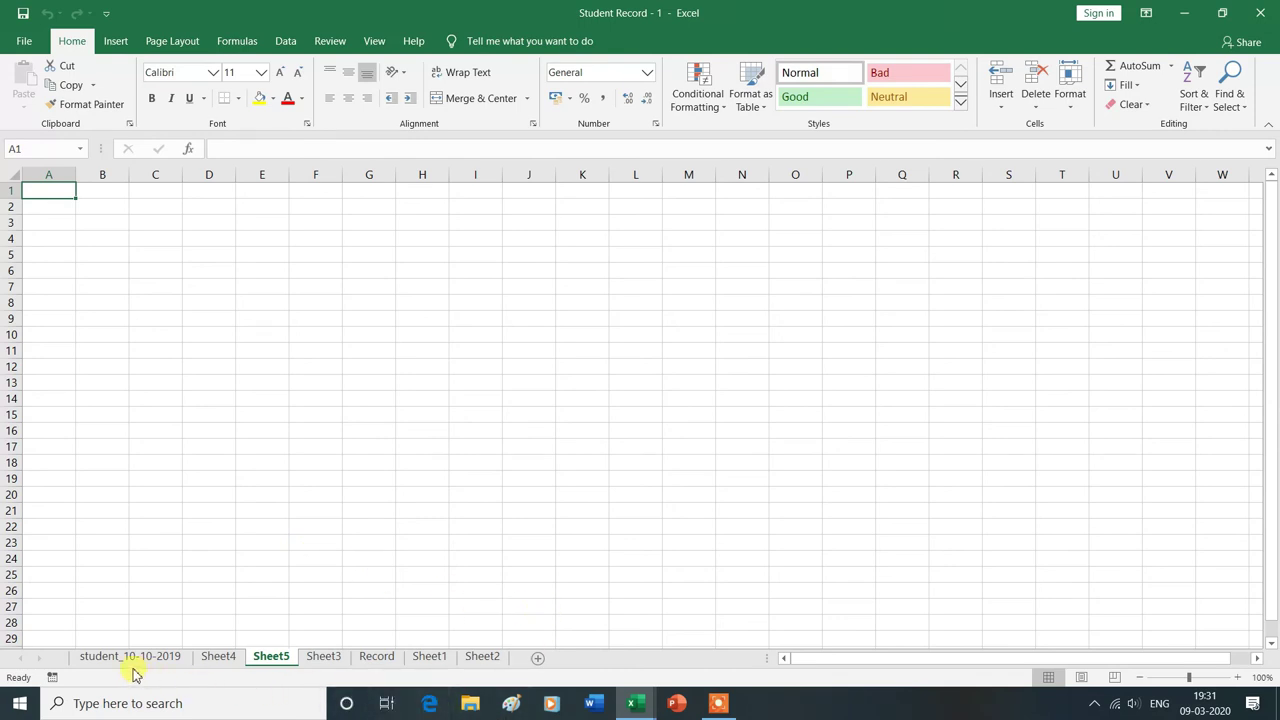
pyautogui.keyDown('ctrl'); pyautogui.click(328, 660); pyautogui.keyUp('ctrl')
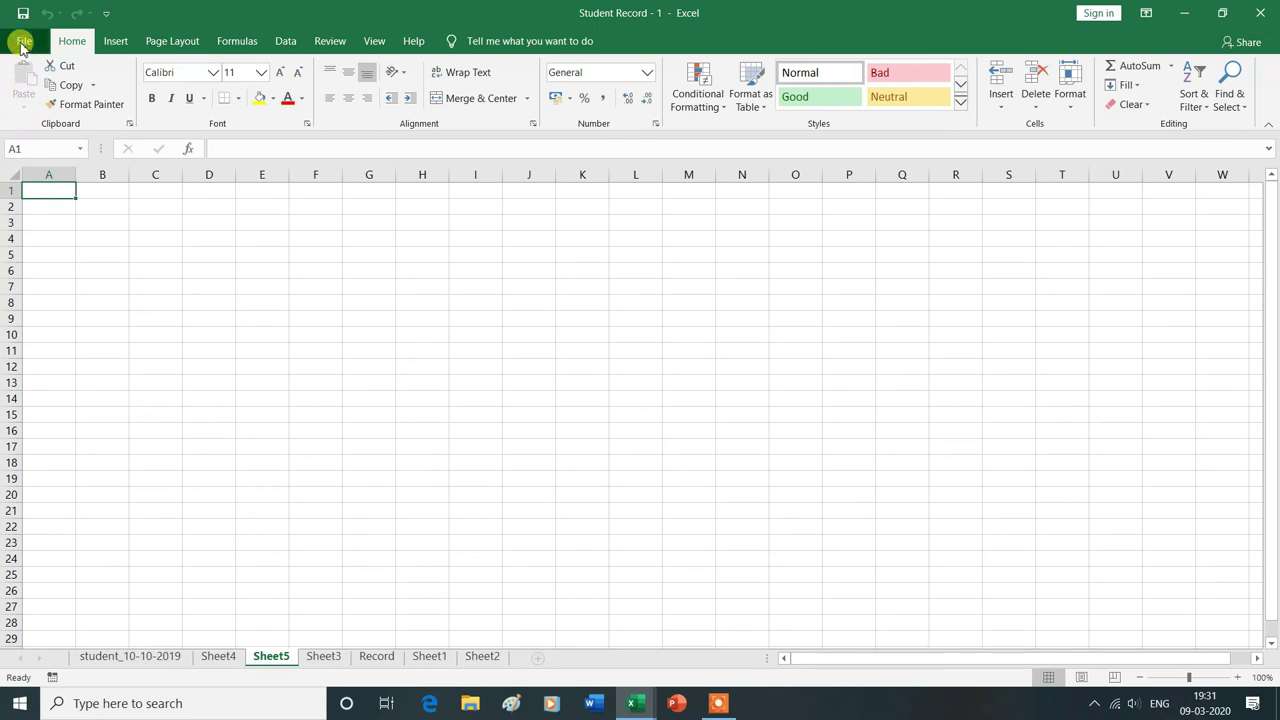
# - Unprotect the workbook structure with its password and add a new blank Sheet6
pyautogui.click(24, 41)
pyautogui.click(47, 198)
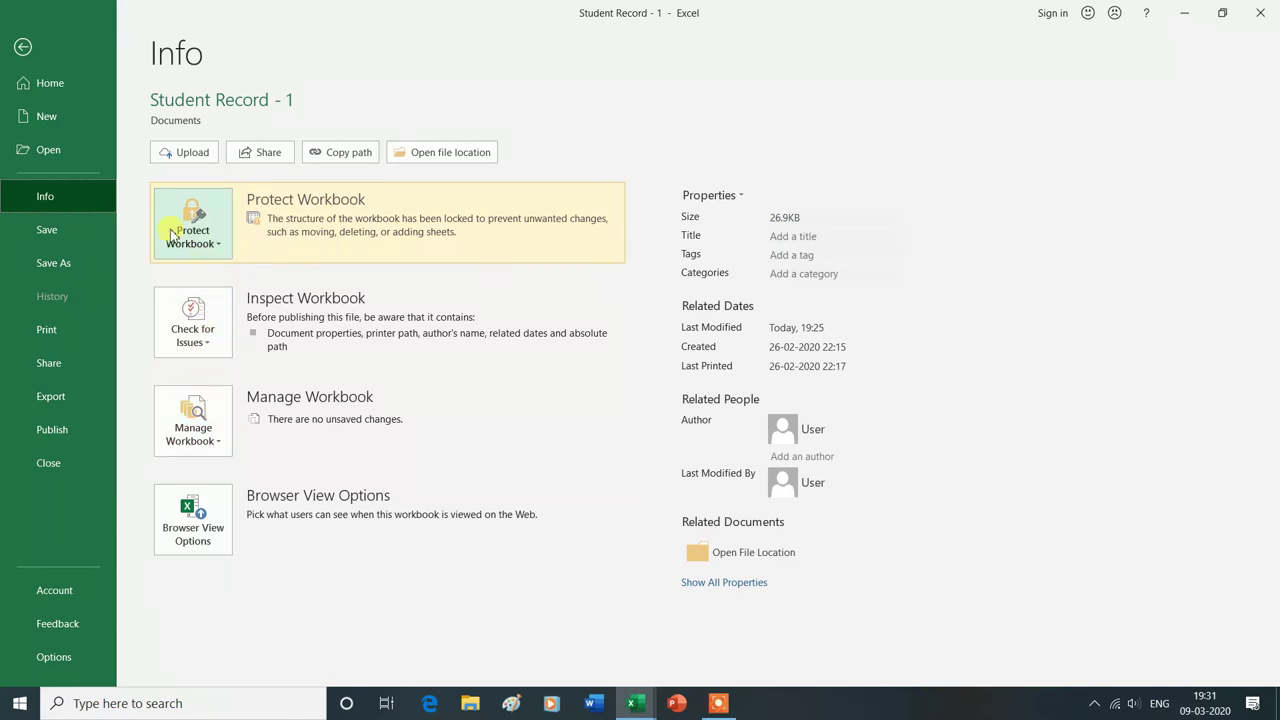
pyautogui.click(222, 250)
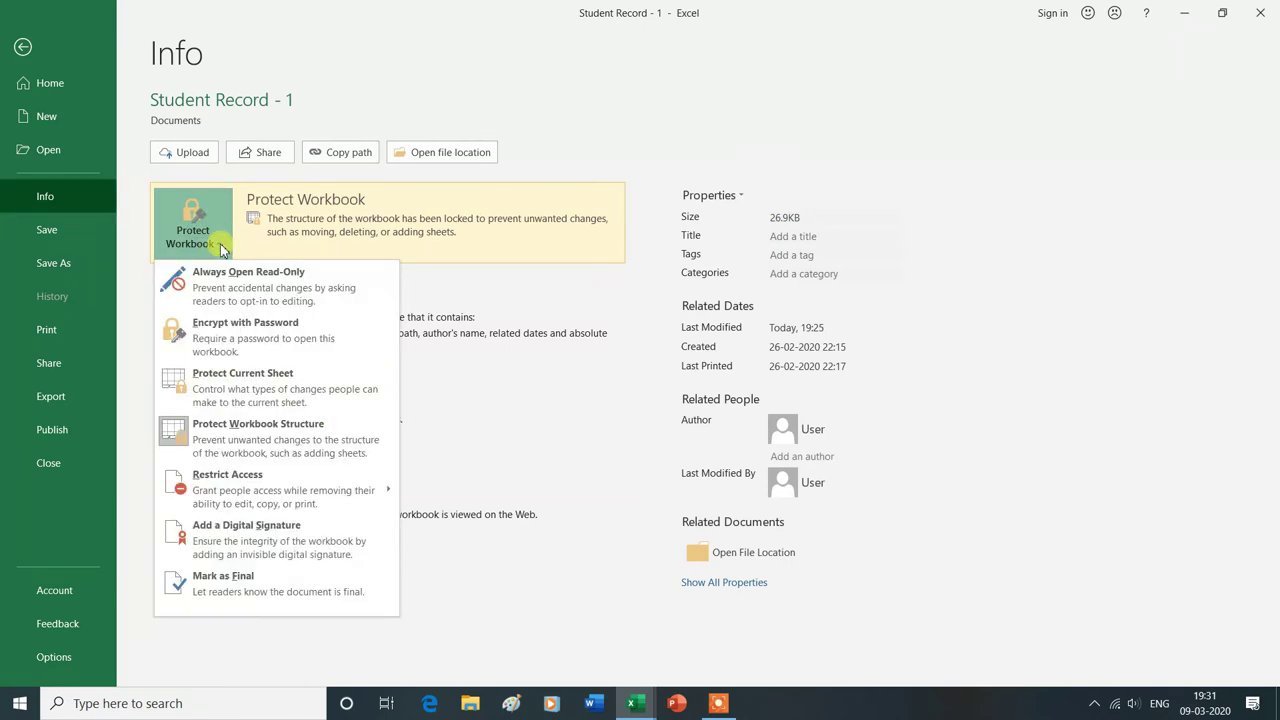
pyautogui.click(242, 436)
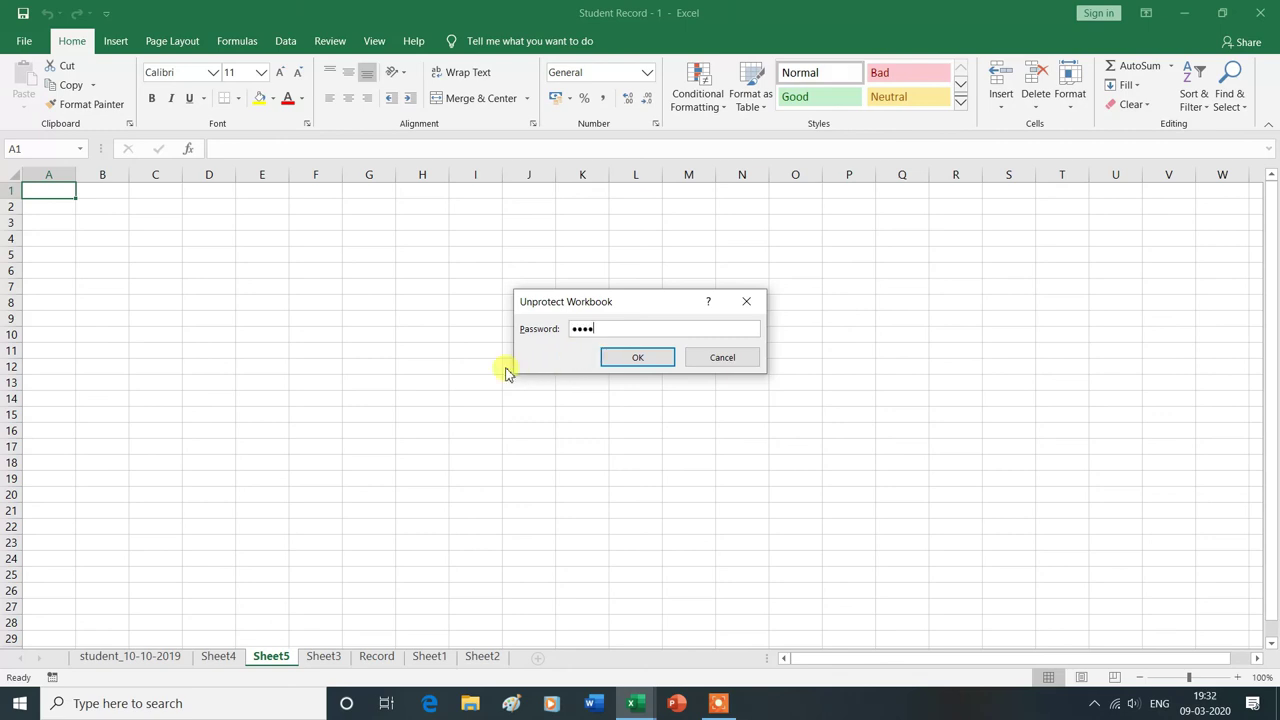
pyautogui.click(648, 364)
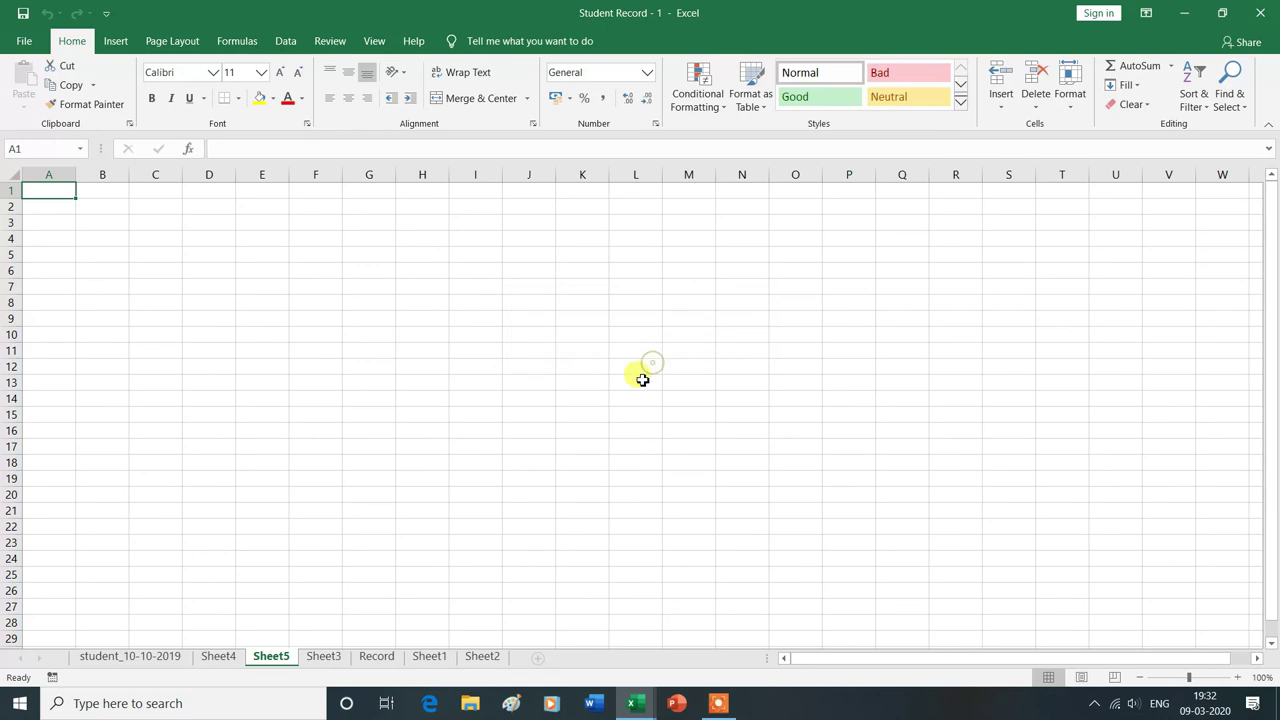
pyautogui.click(541, 660)
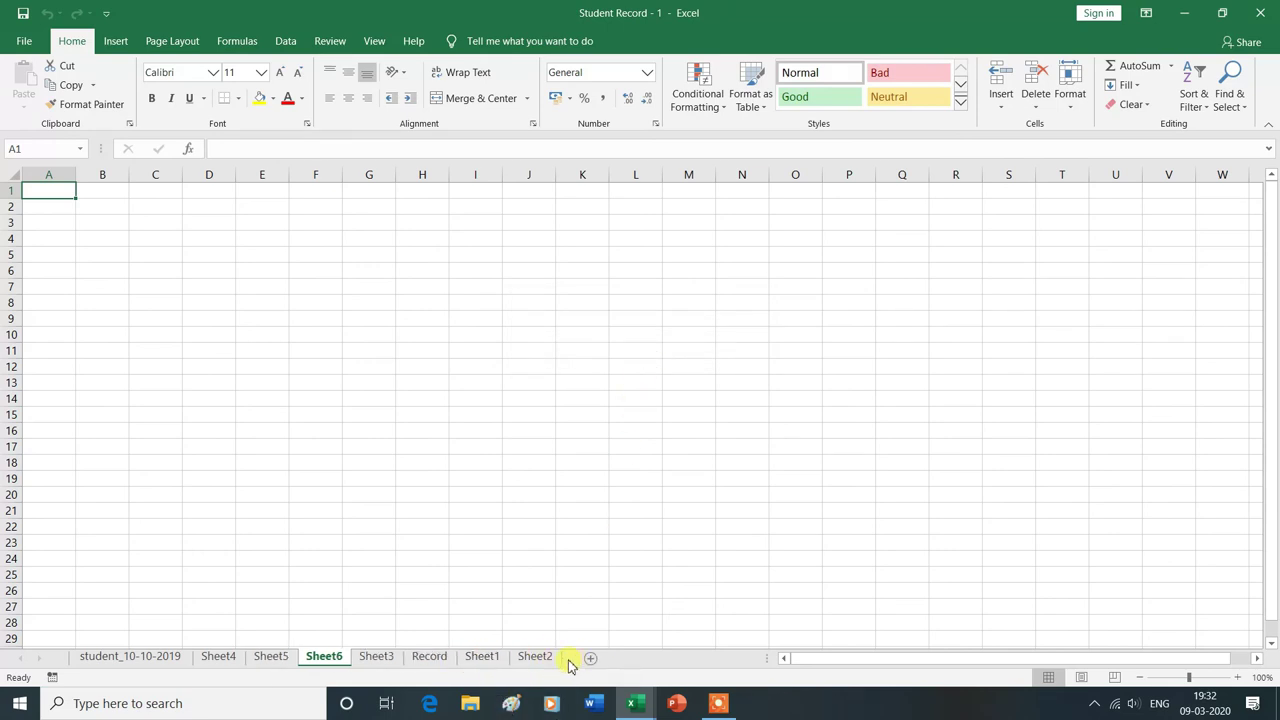
# - Add blank Sheet7 and go to the File Info page for Student Record - 1
pyautogui.click(591, 660)
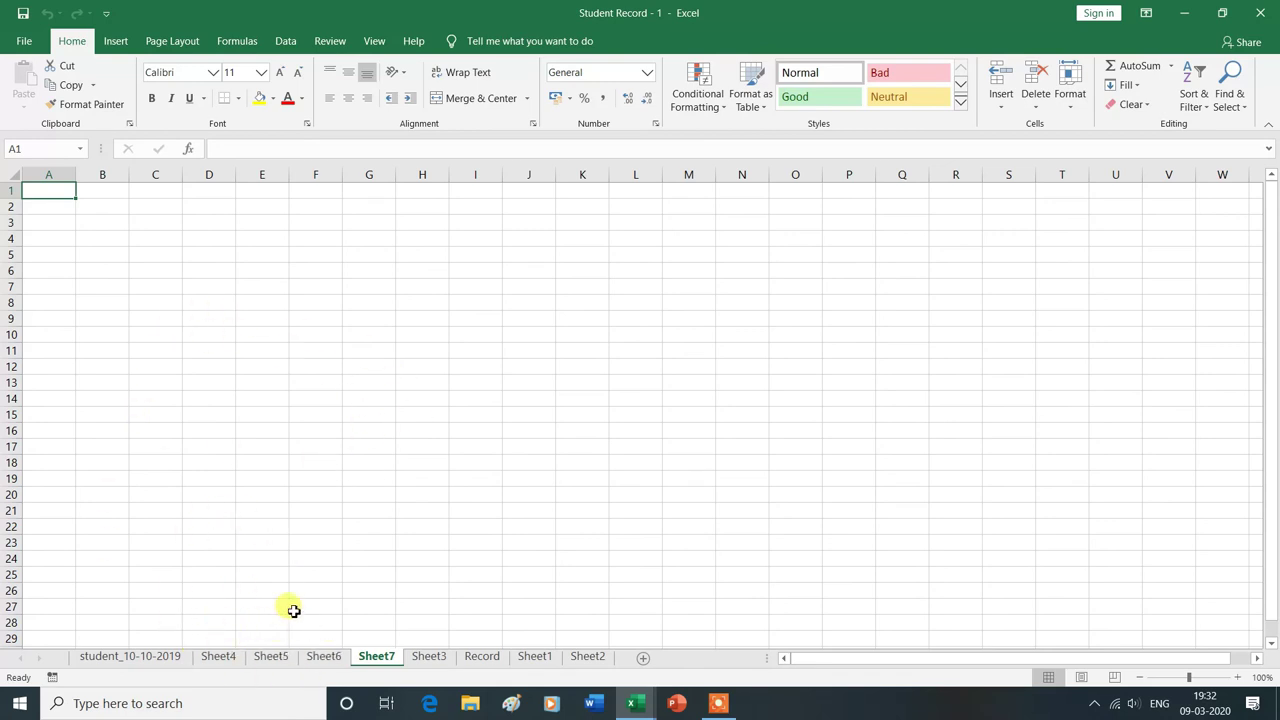
pyautogui.click(24, 41)
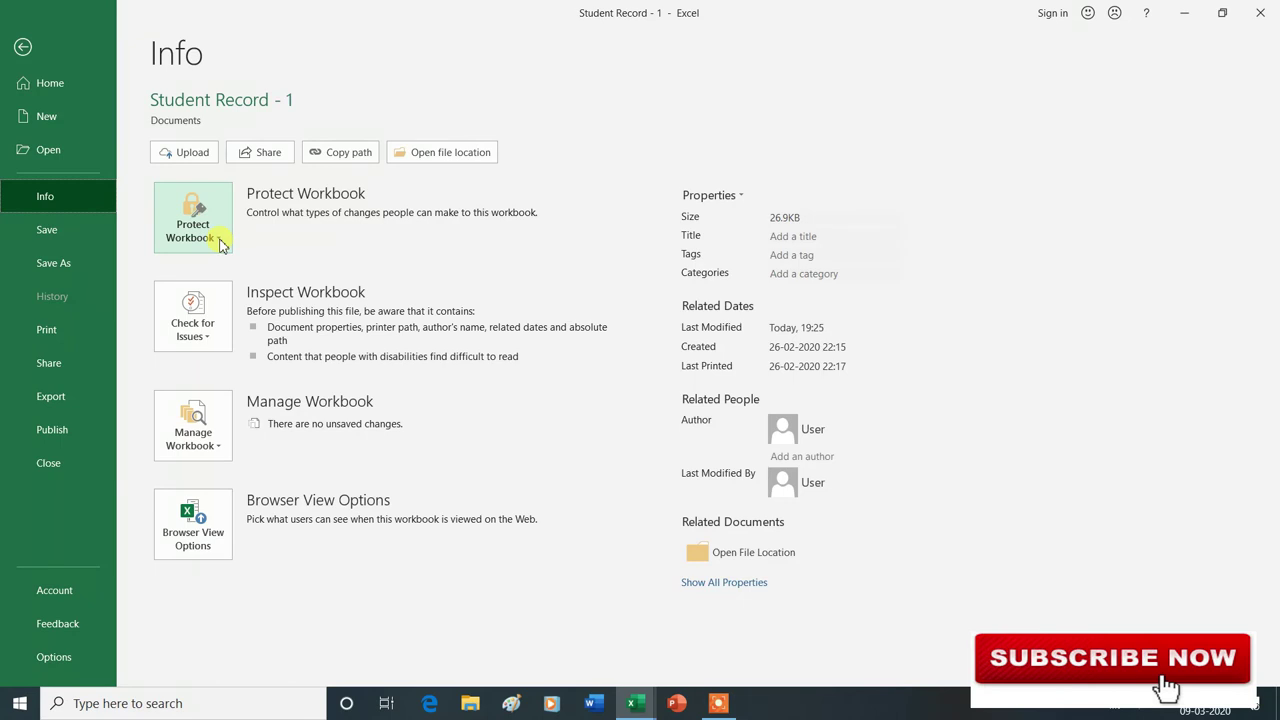
# - Choose Mark as Final from the Protect Workbook options
pyautogui.click(220, 243)
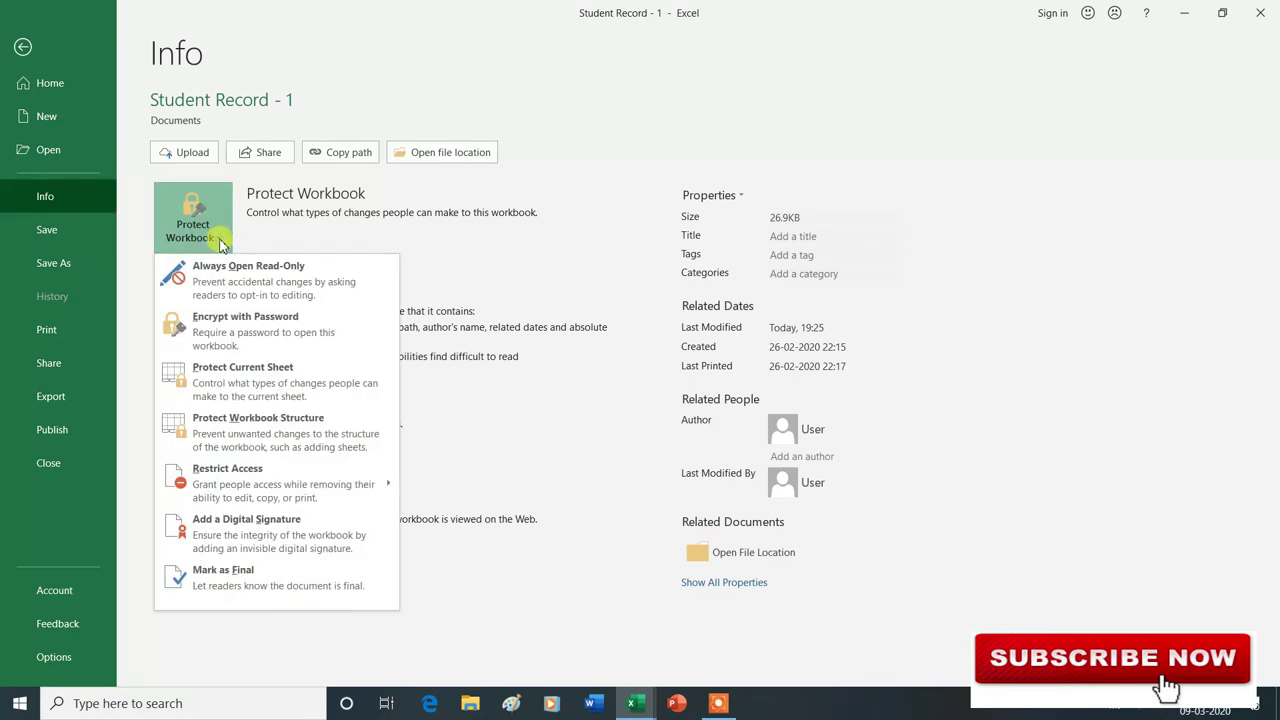
pyautogui.moveTo(245, 484)
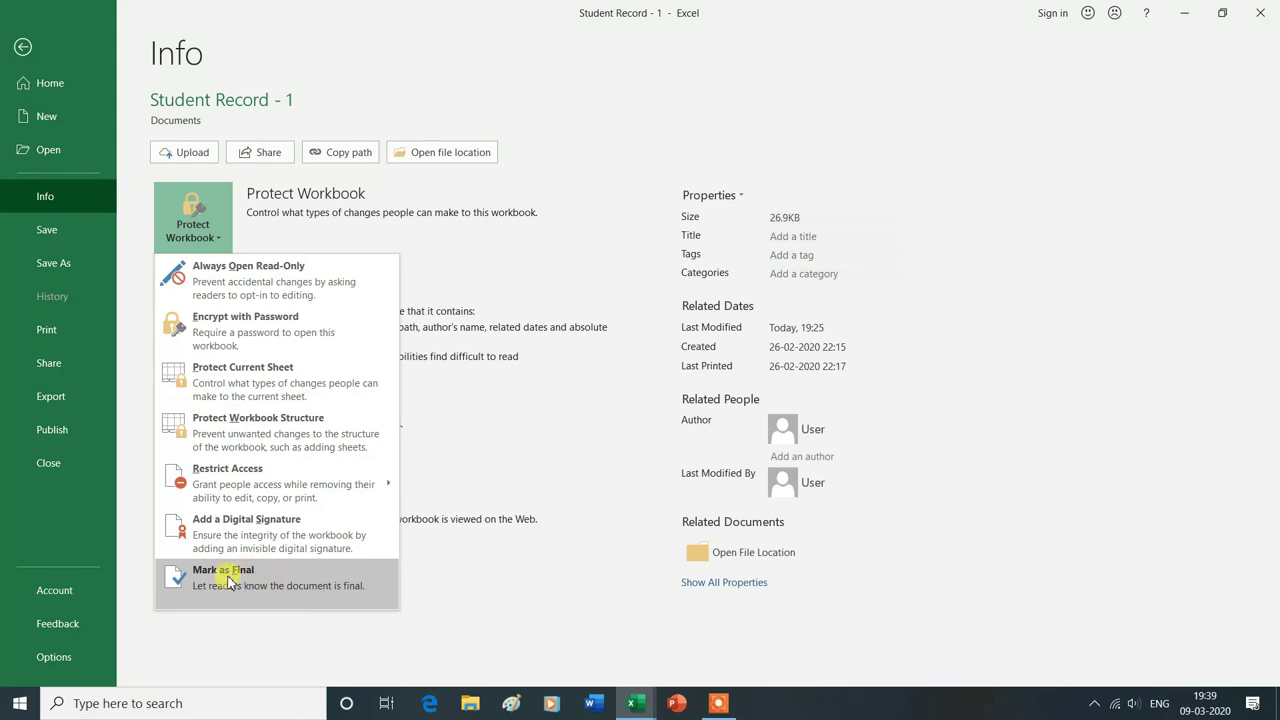
pyautogui.click(228, 580)
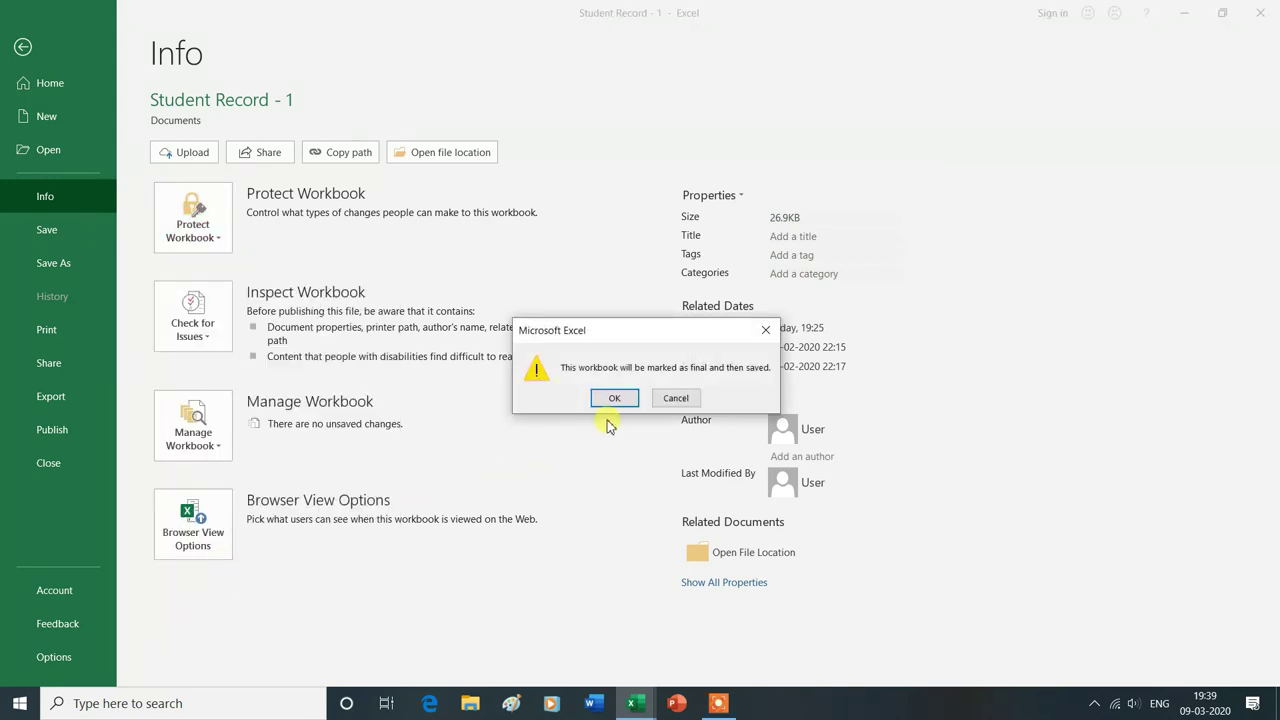
# - Confirm marking Student Record - 1 as final and saving, then dismiss the notice
pyautogui.click(616, 399)
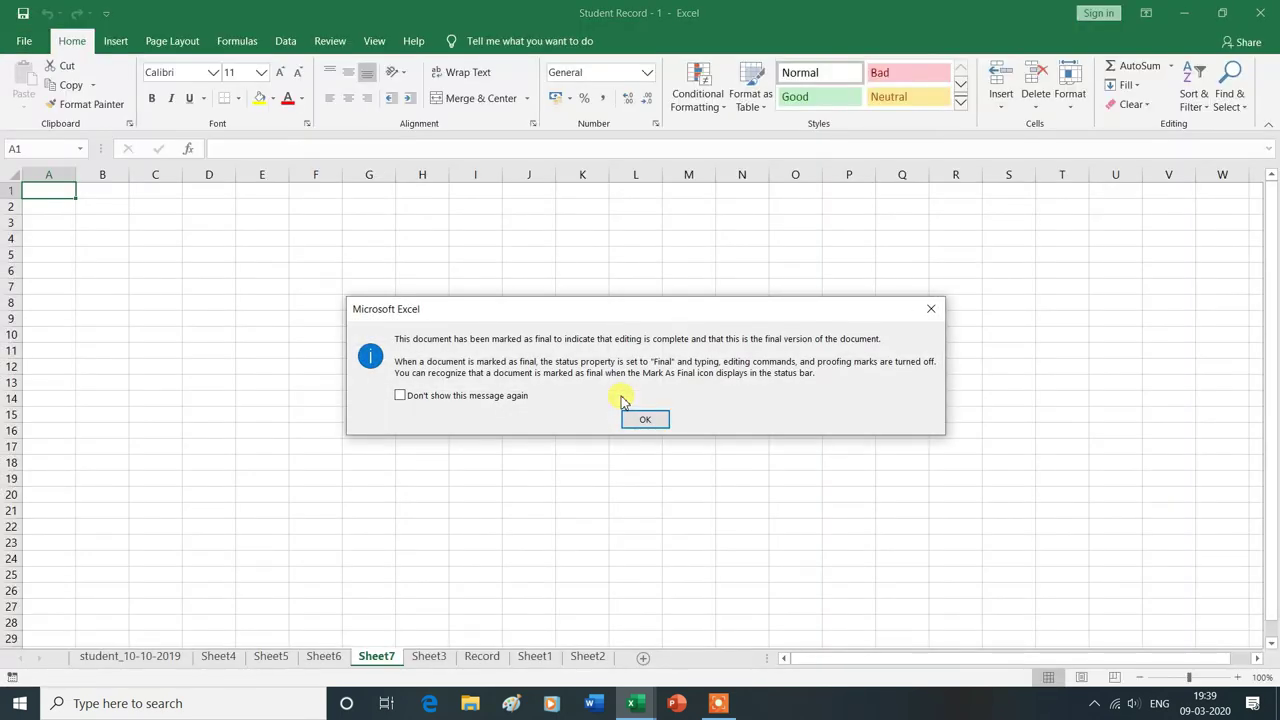
pyautogui.click(646, 420)
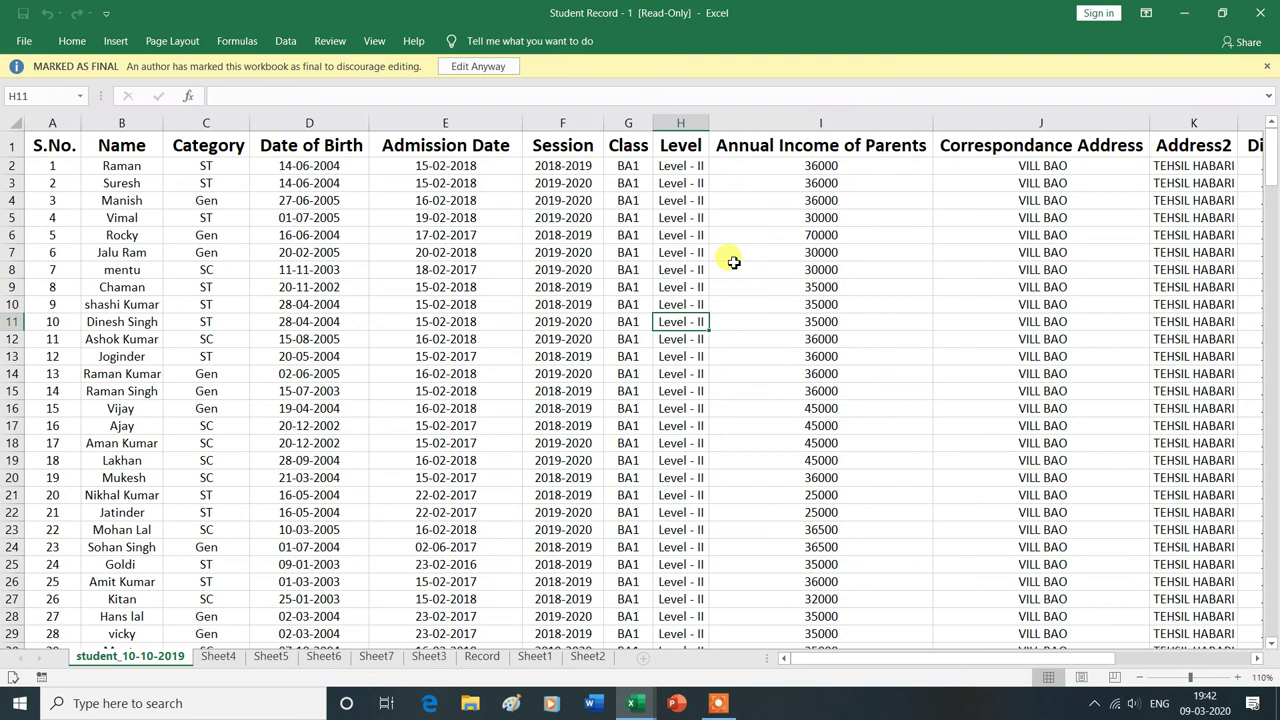
# - Choose Edit Anyway and open cell I8 (30000) for editing
pyautogui.click(484, 68)
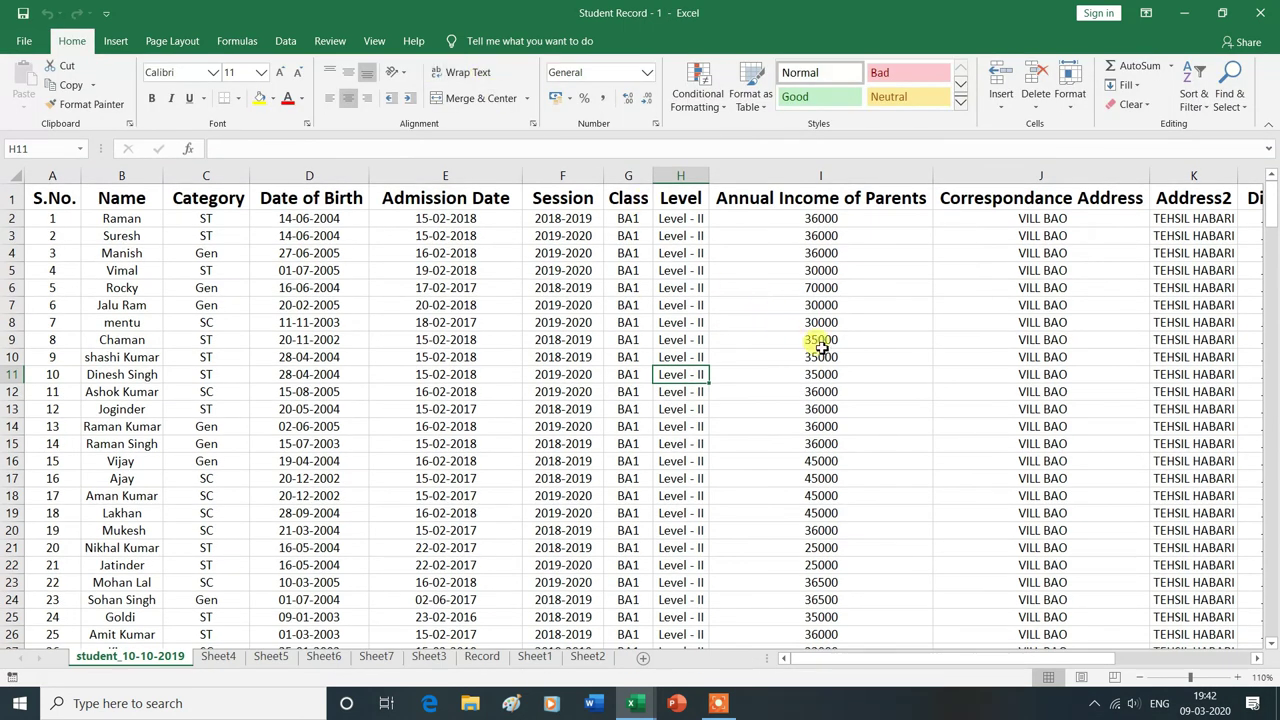
pyautogui.doubleClick(858, 324)
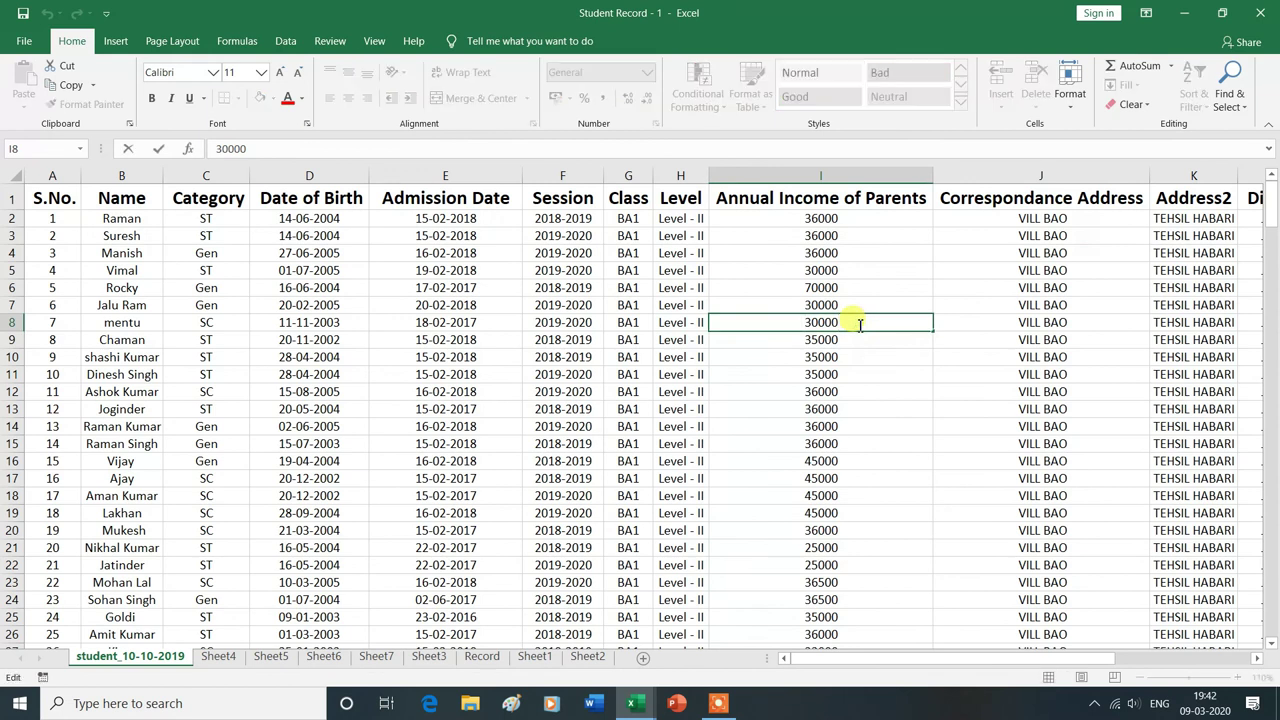